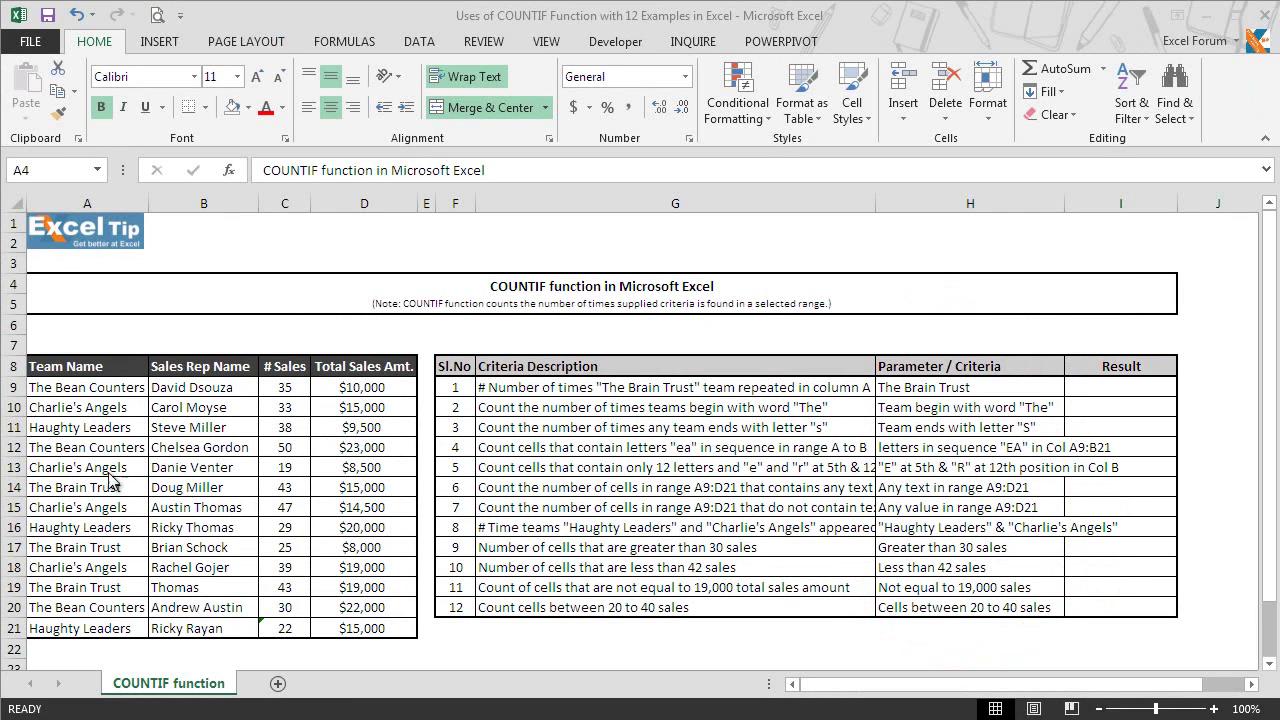
- Enter =COUNTIF(A9:A21,"The Brain Trust") in result cell I9 to count that team's occurrences
click(1131, 388)
text(=countif)
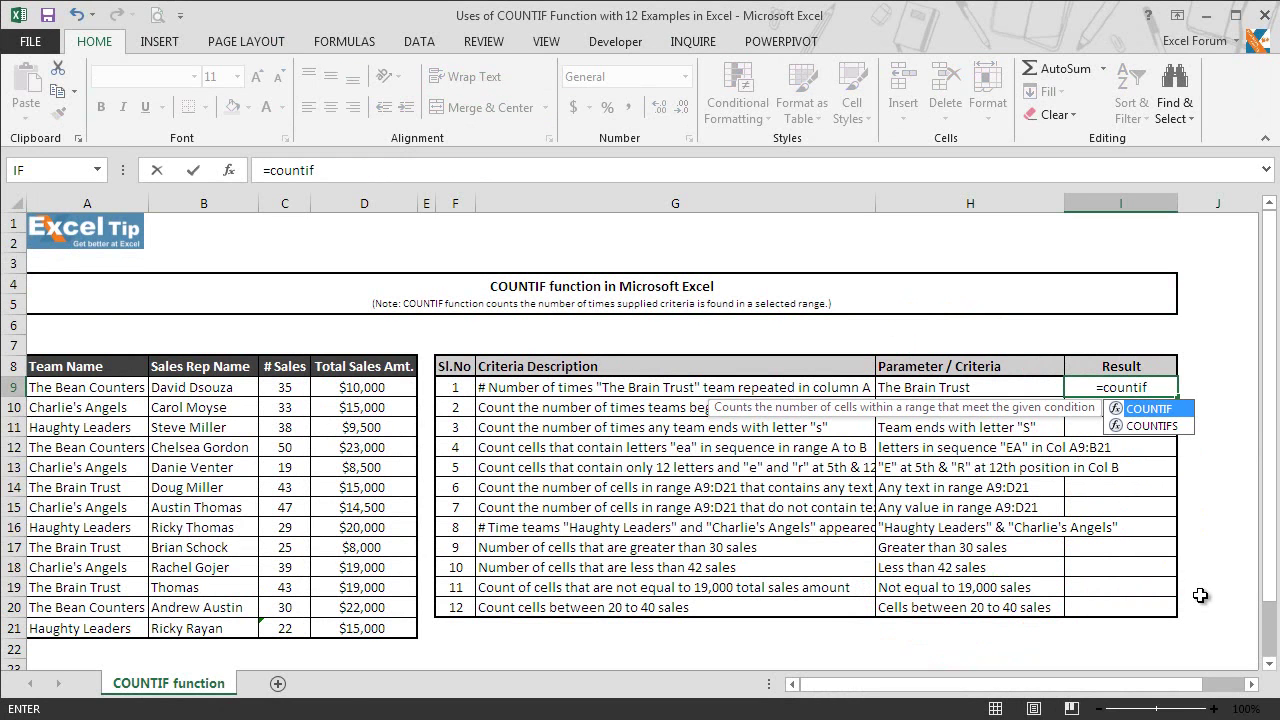
key(Tab)
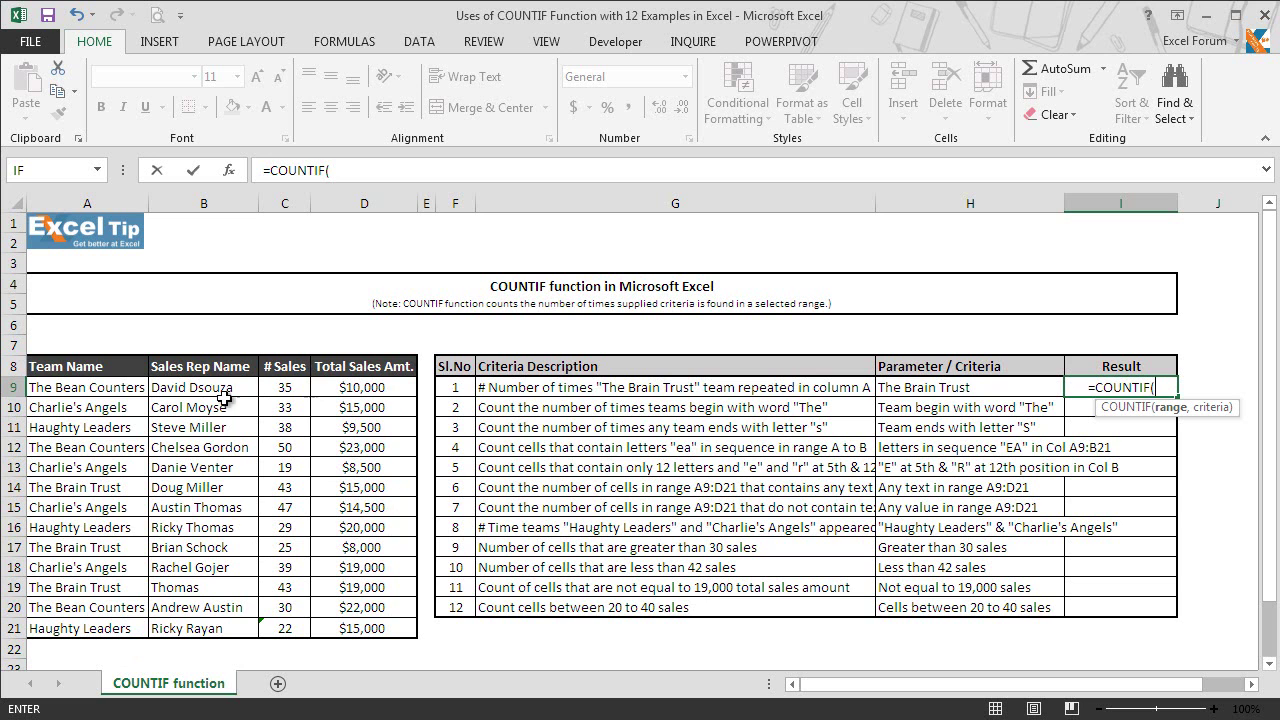
click(138, 392)
drag(137, 447, 127, 626)
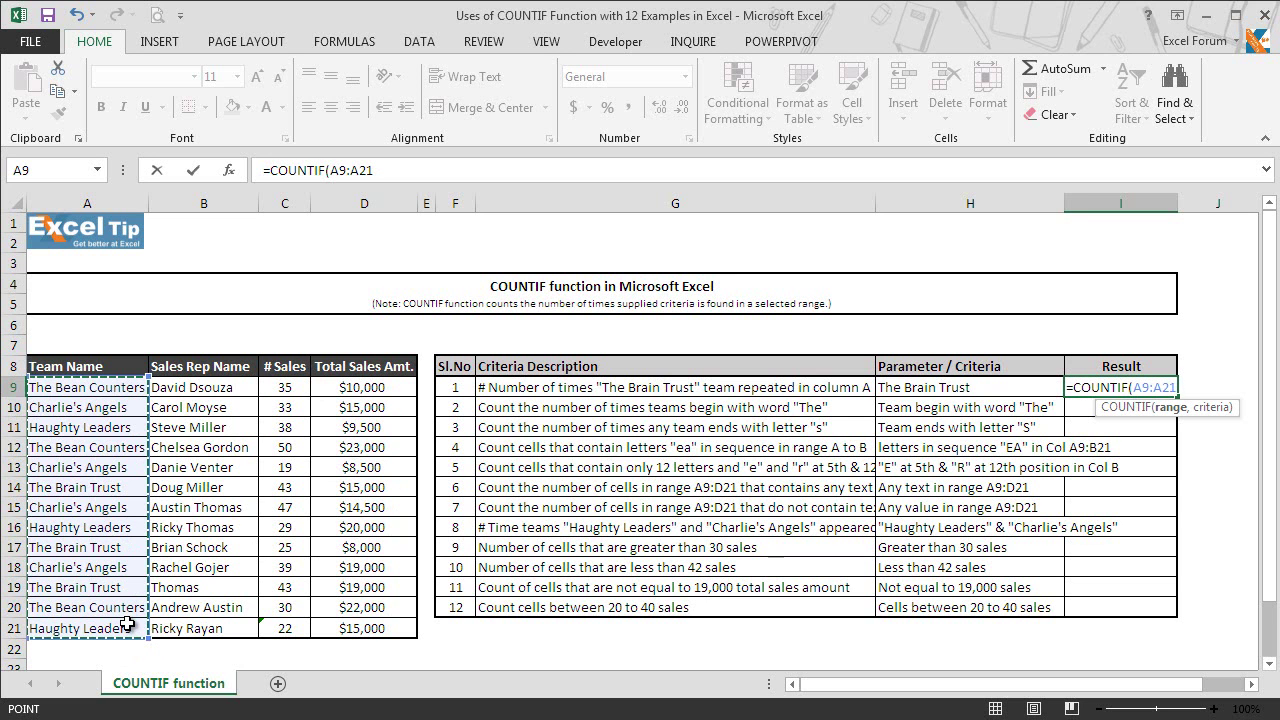
text(,)
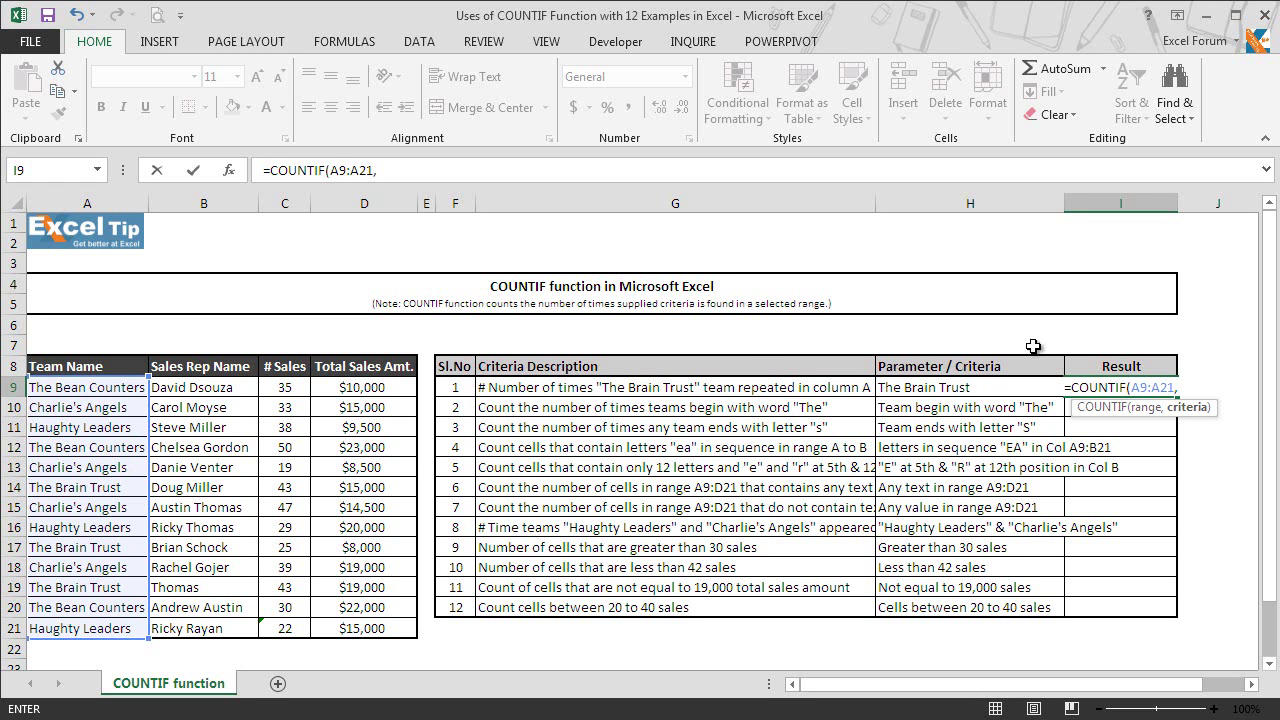
text("T)
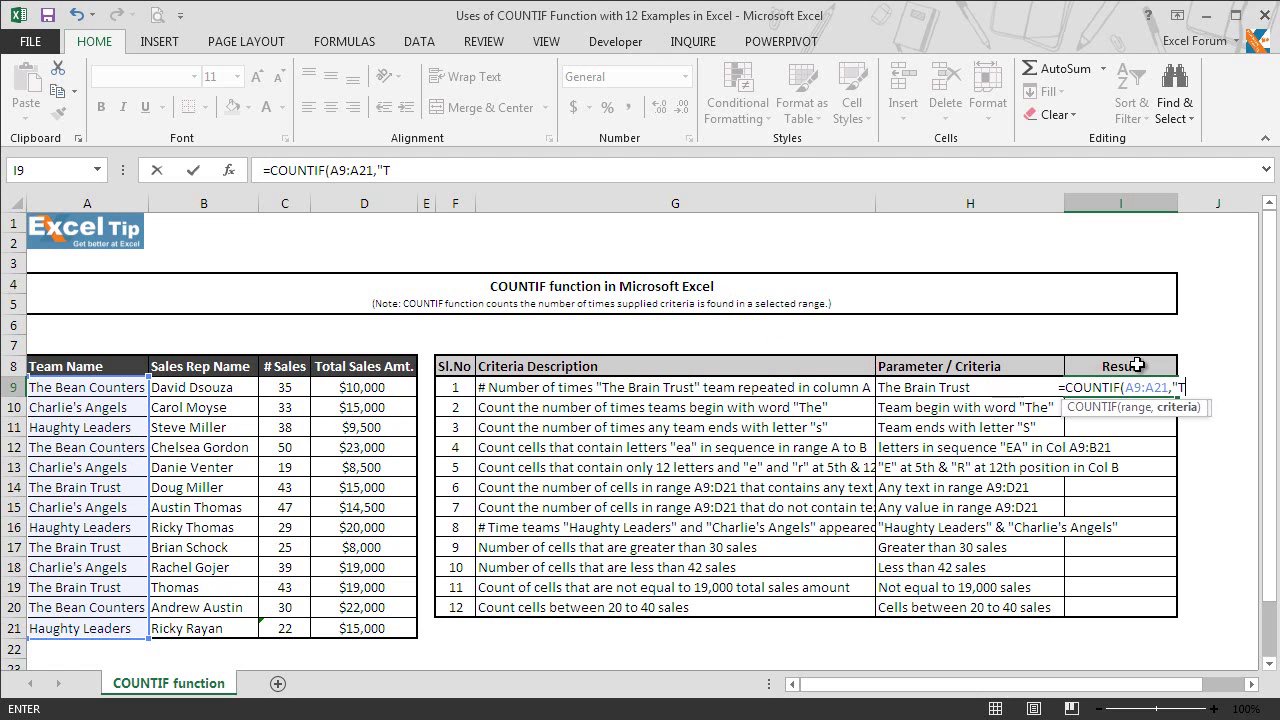
text(he Brain Trust")
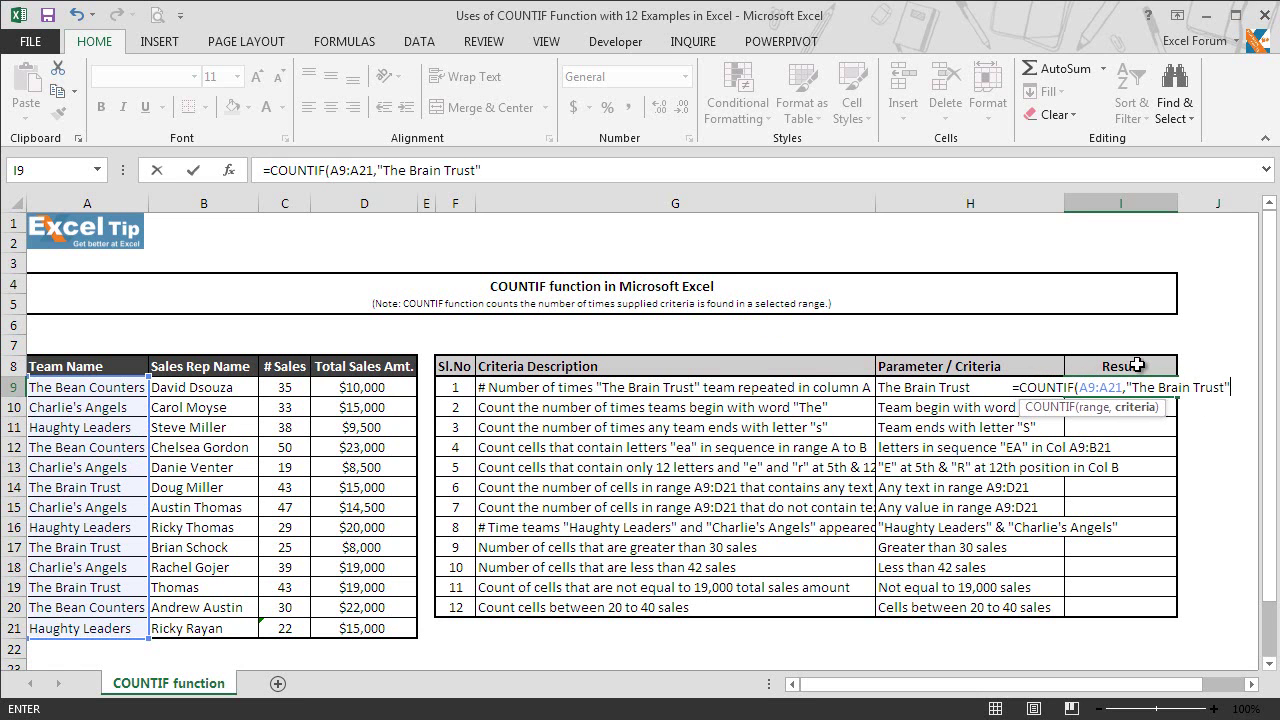
text())
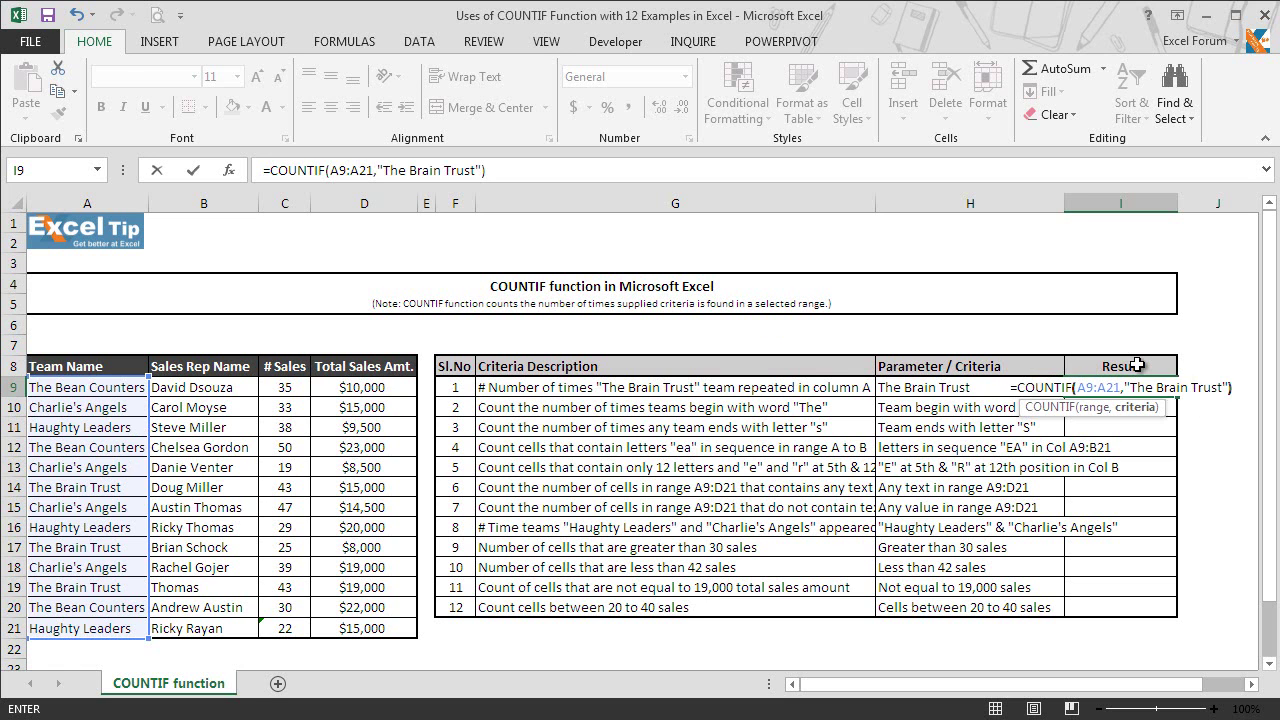
key(Return)
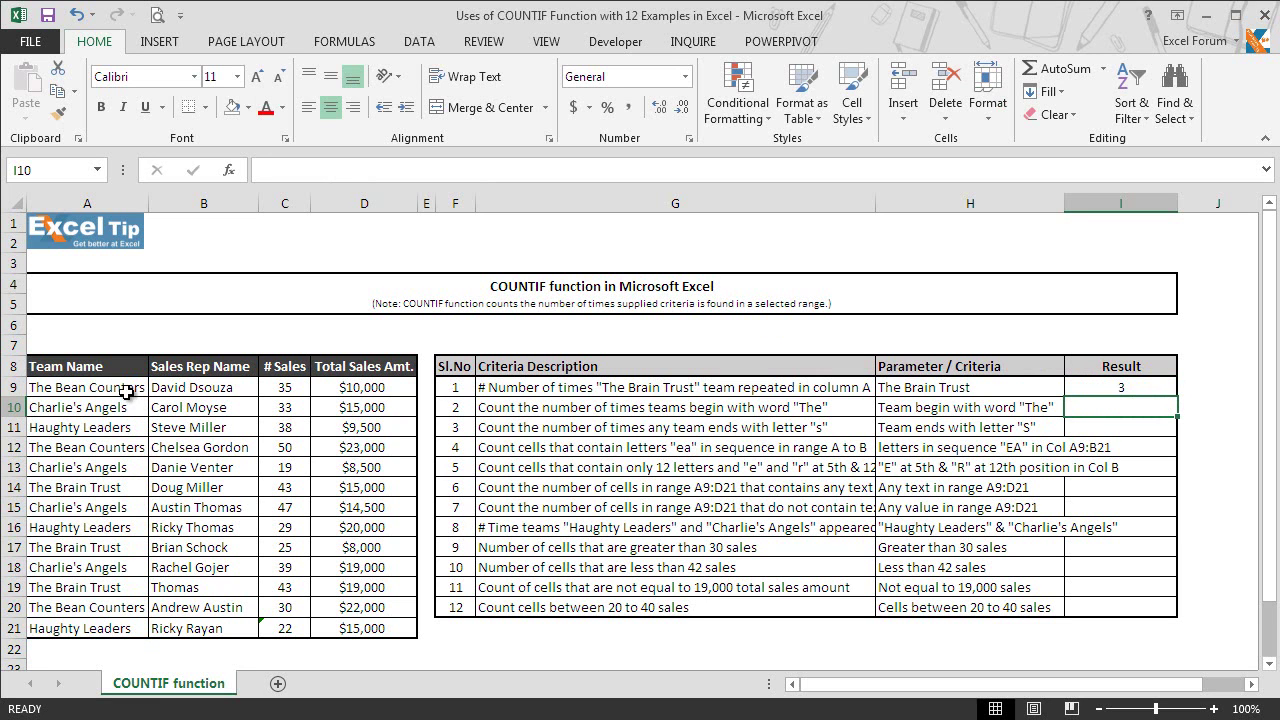
- Select the "The Brain Trust" cells in the Team Name column to check their count against the formula in I9
click(119, 485)
ctrl+click(120, 547)
ctrl+click(134, 588)
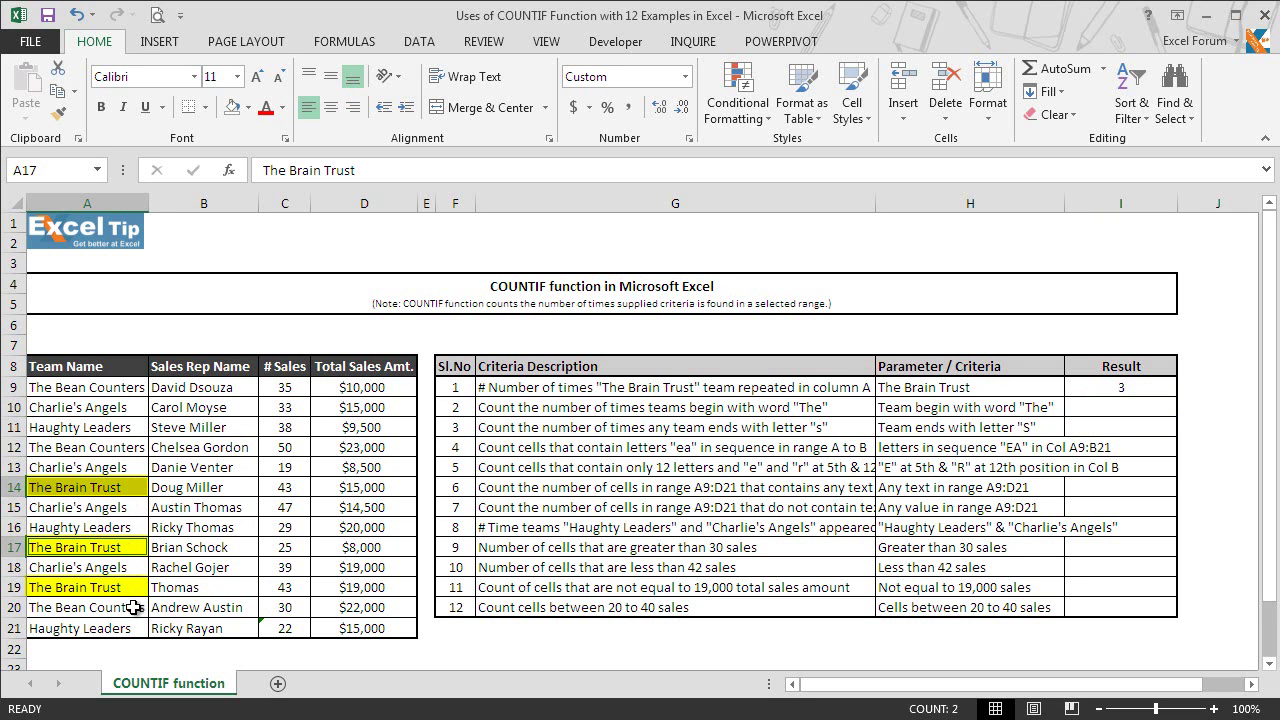
ctrl+click(135, 607)
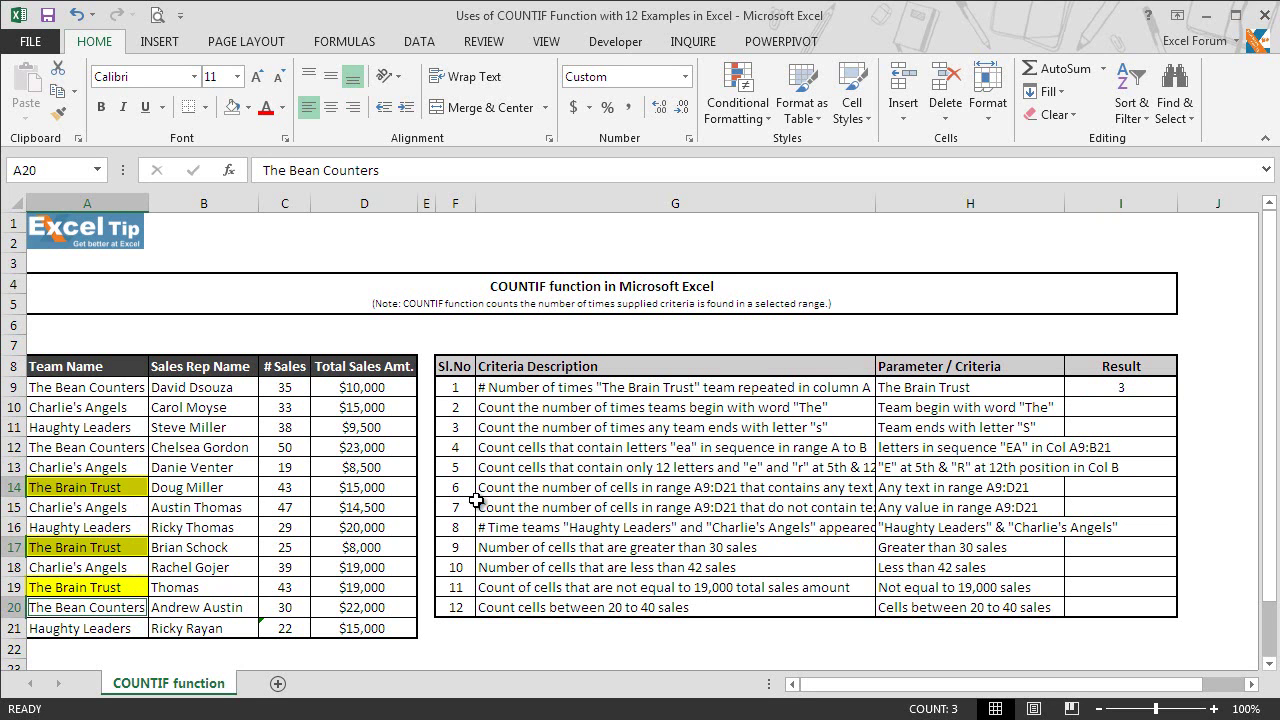
click(1156, 394)
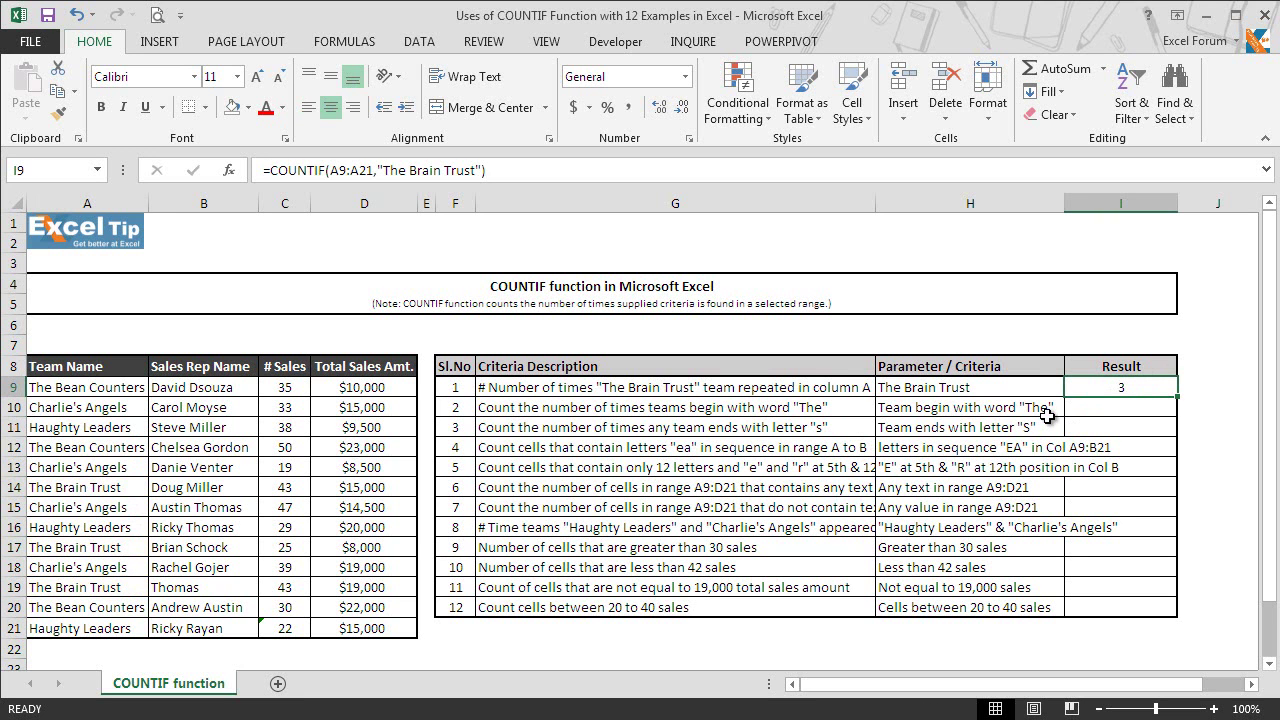
- Enter =COUNTIF(A9:A21,"The*") in I10 to count team names beginning with "The"
click(1114, 410)
text(=countif)
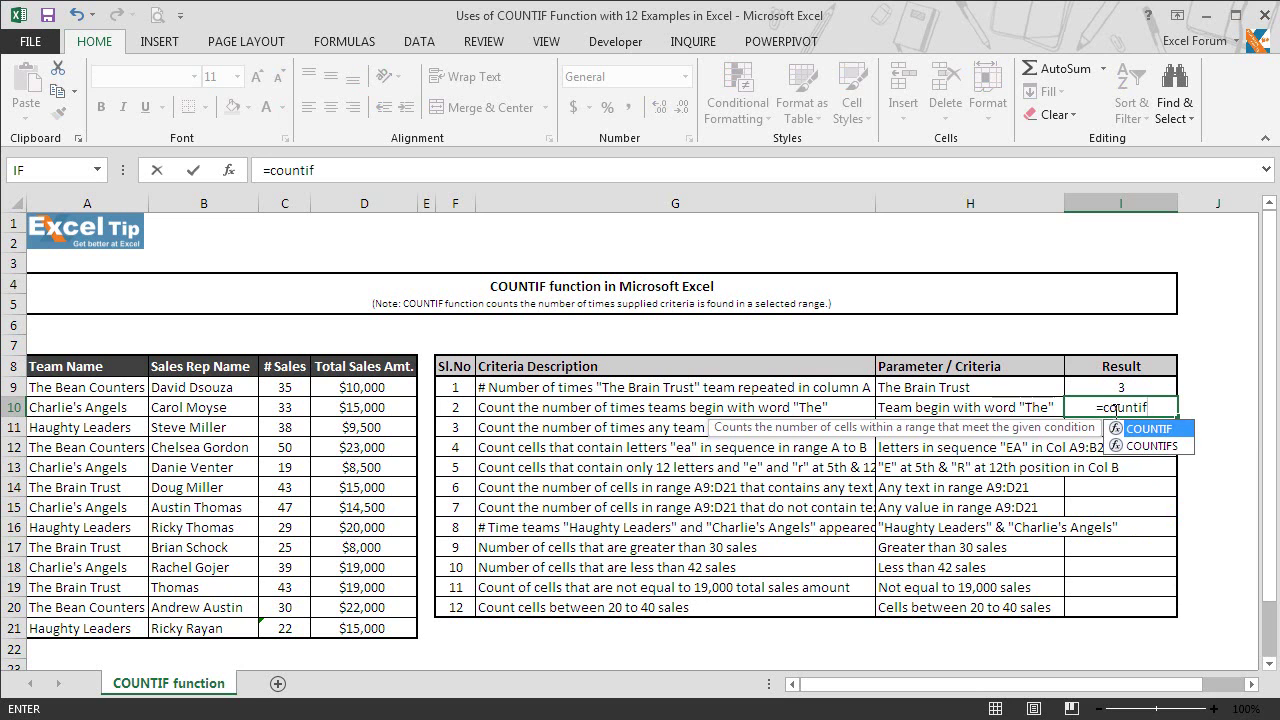
key(Tab)
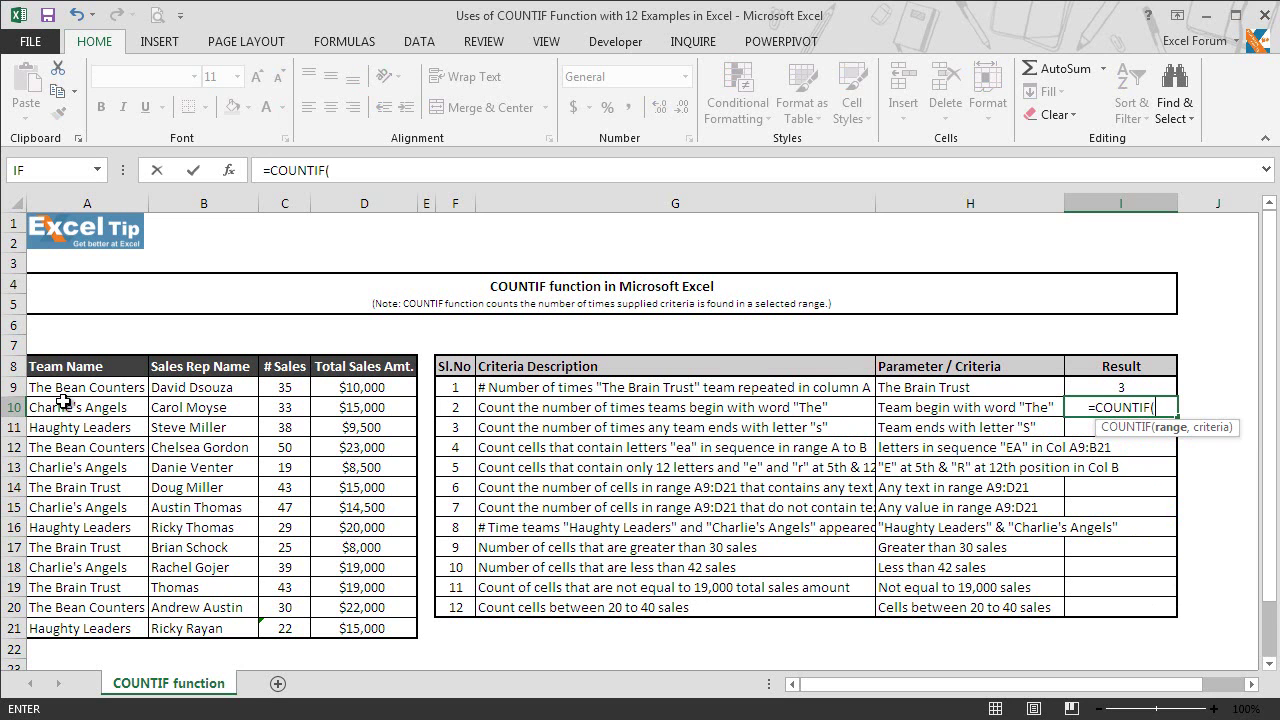
drag(75, 395, 83, 632)
text(,)
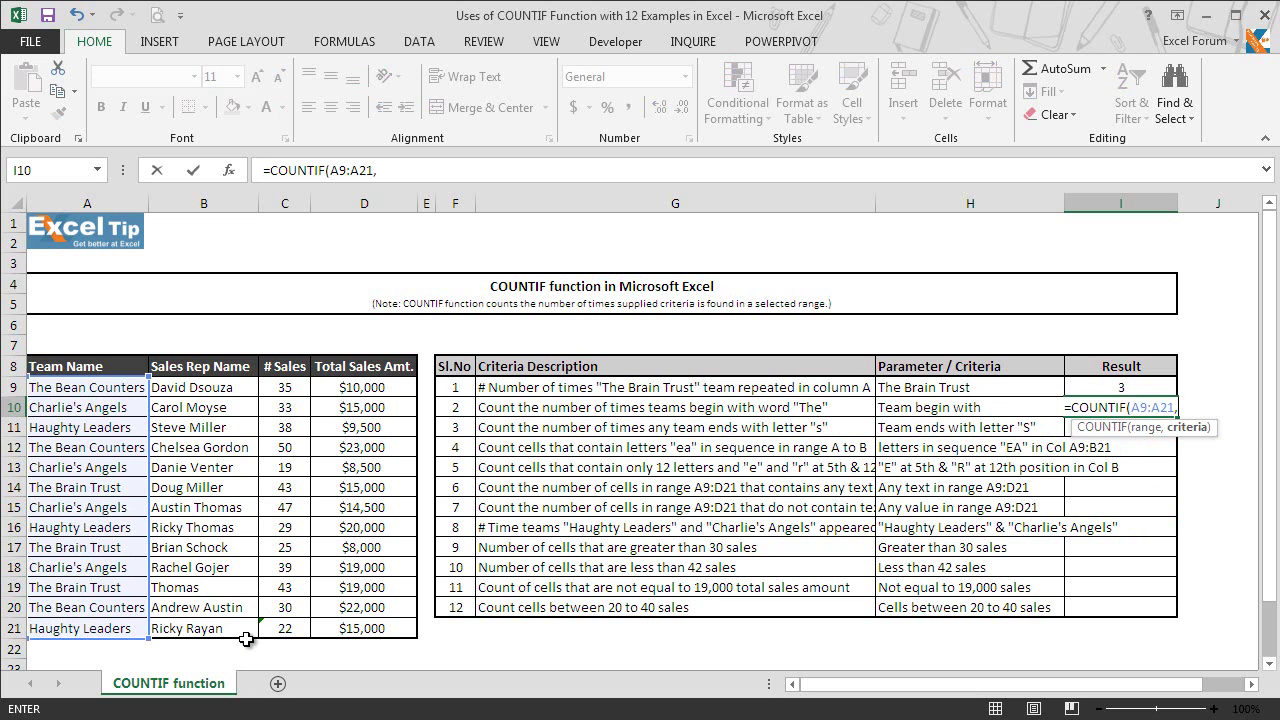
text(")
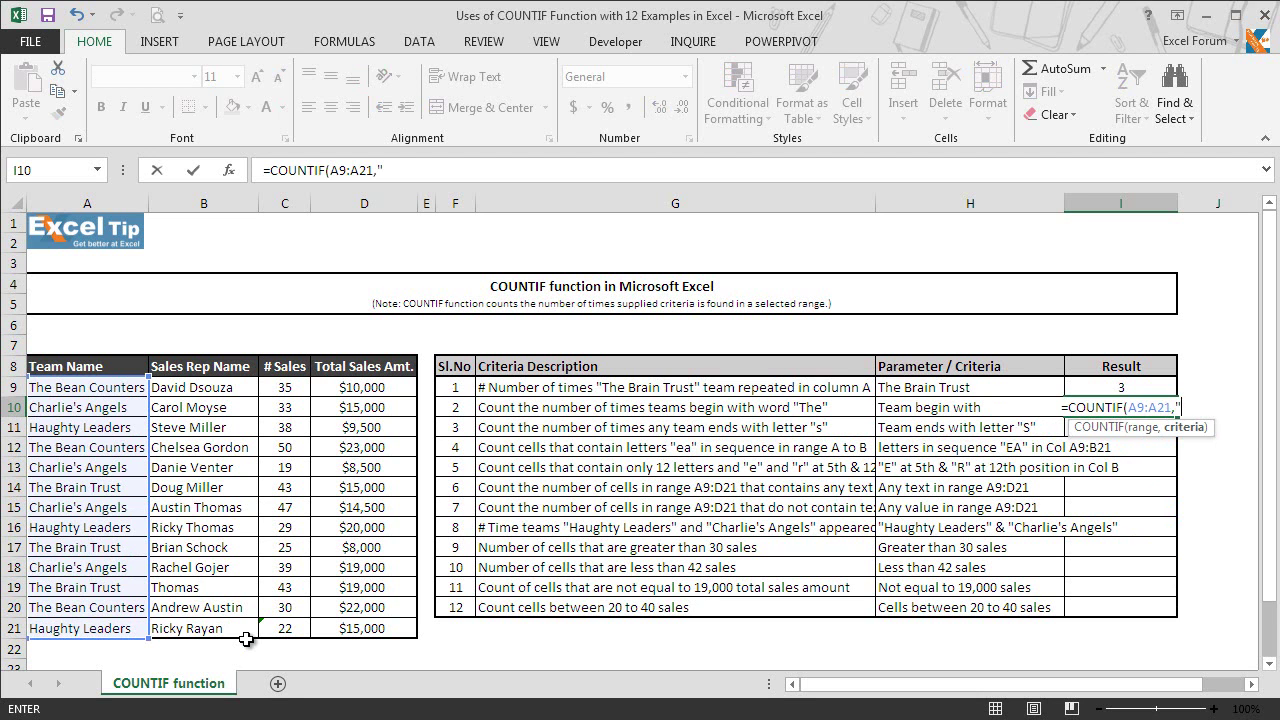
text(The*")
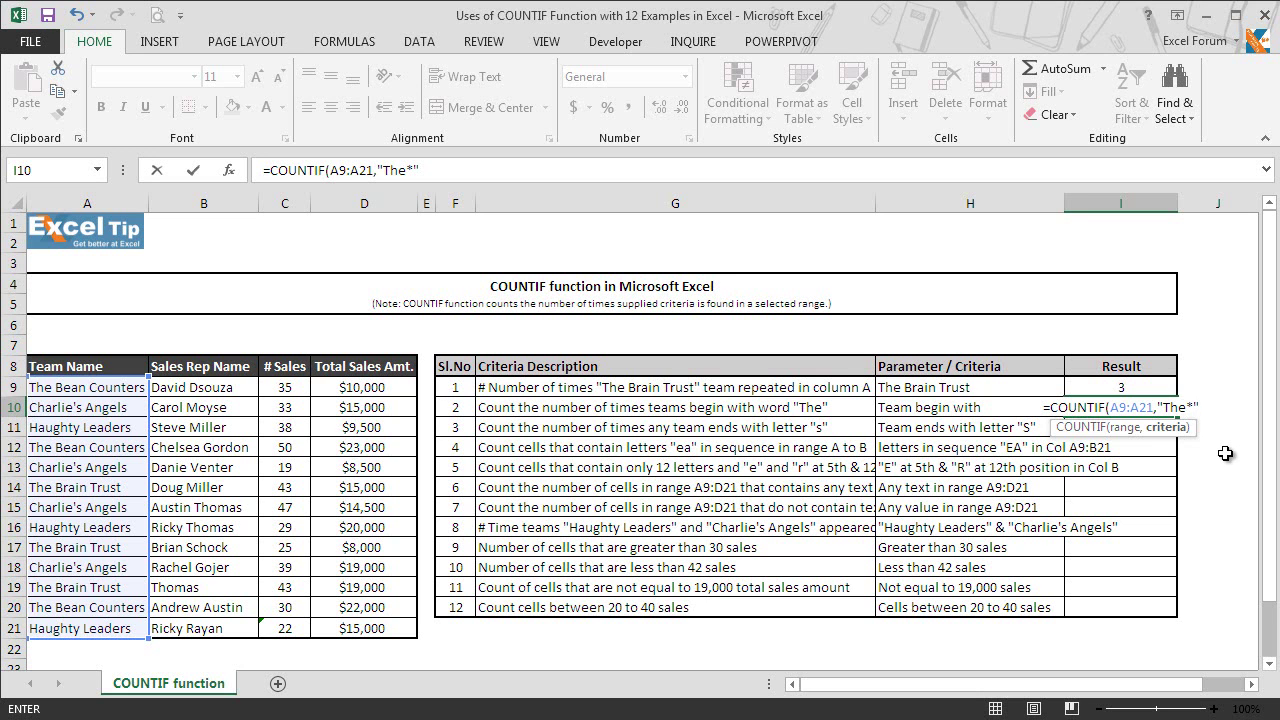
key(Return)
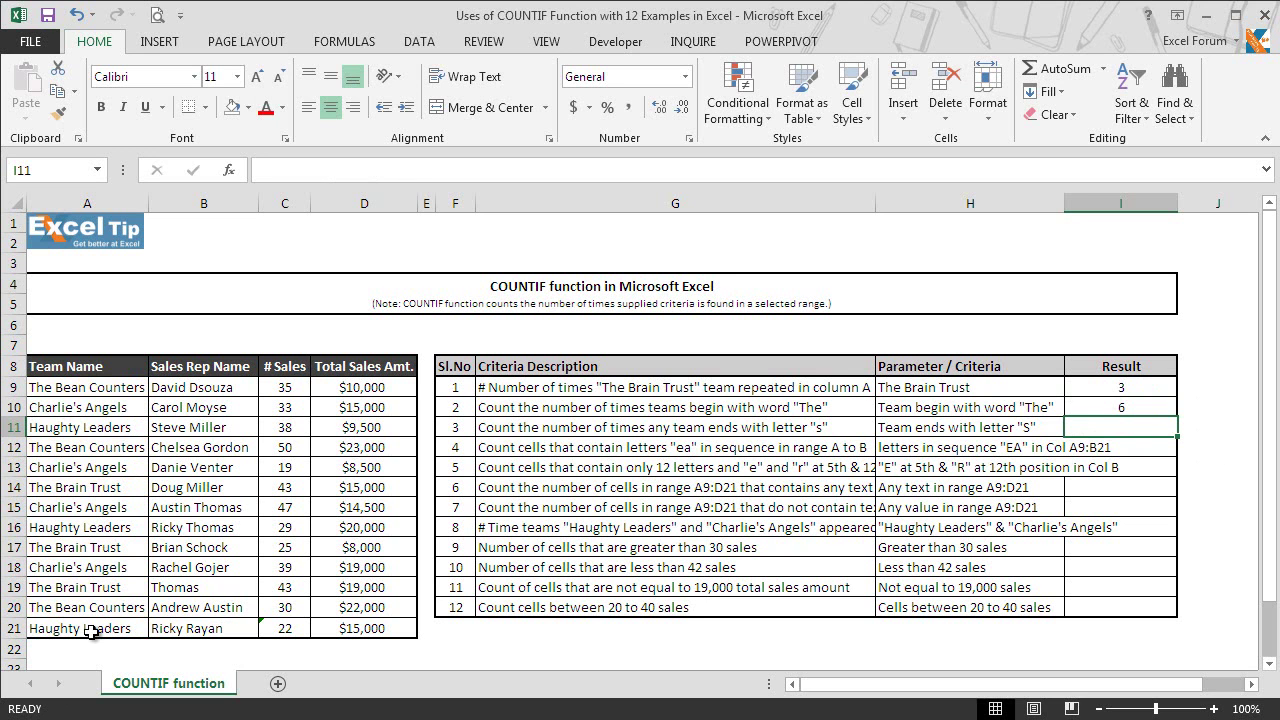
- Enter =COUNTIFS(A9:A21,"*s") in I11 to count team names ending with the letter "s"
text(=countifs)
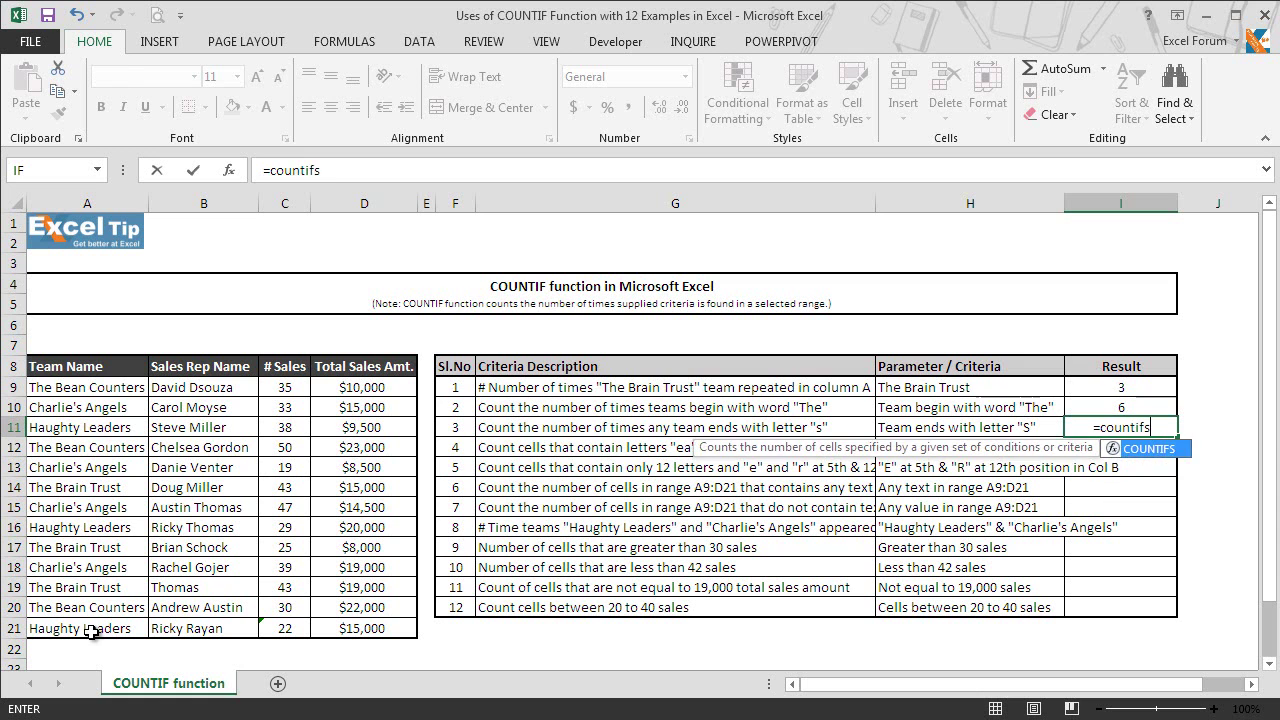
key(Tab)
drag(124, 390, 110, 634)
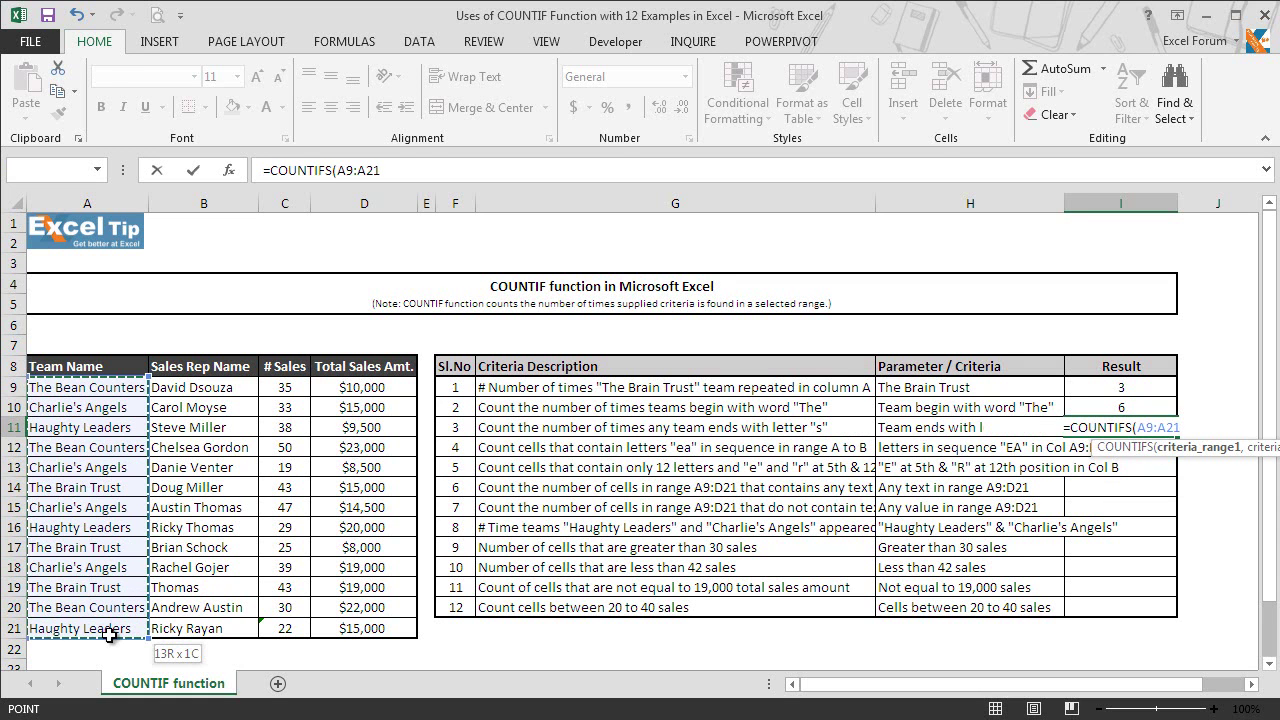
text(,")
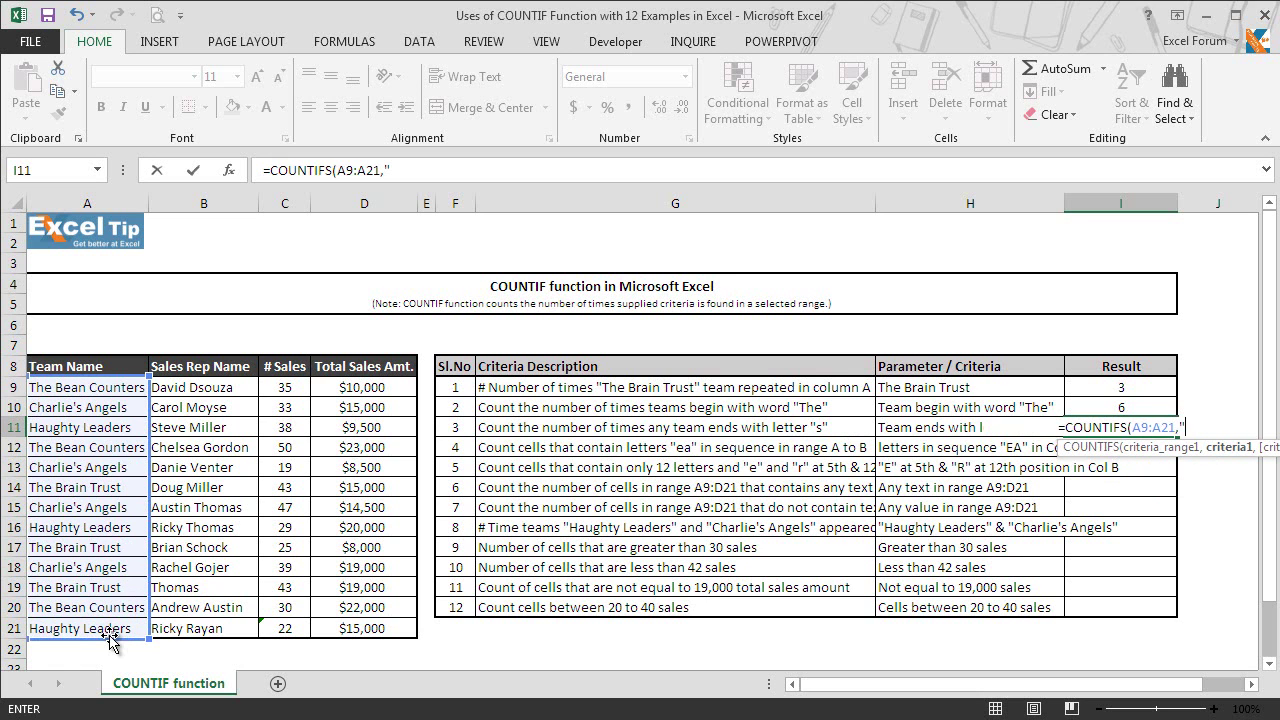
text(*s"))
key(Return)
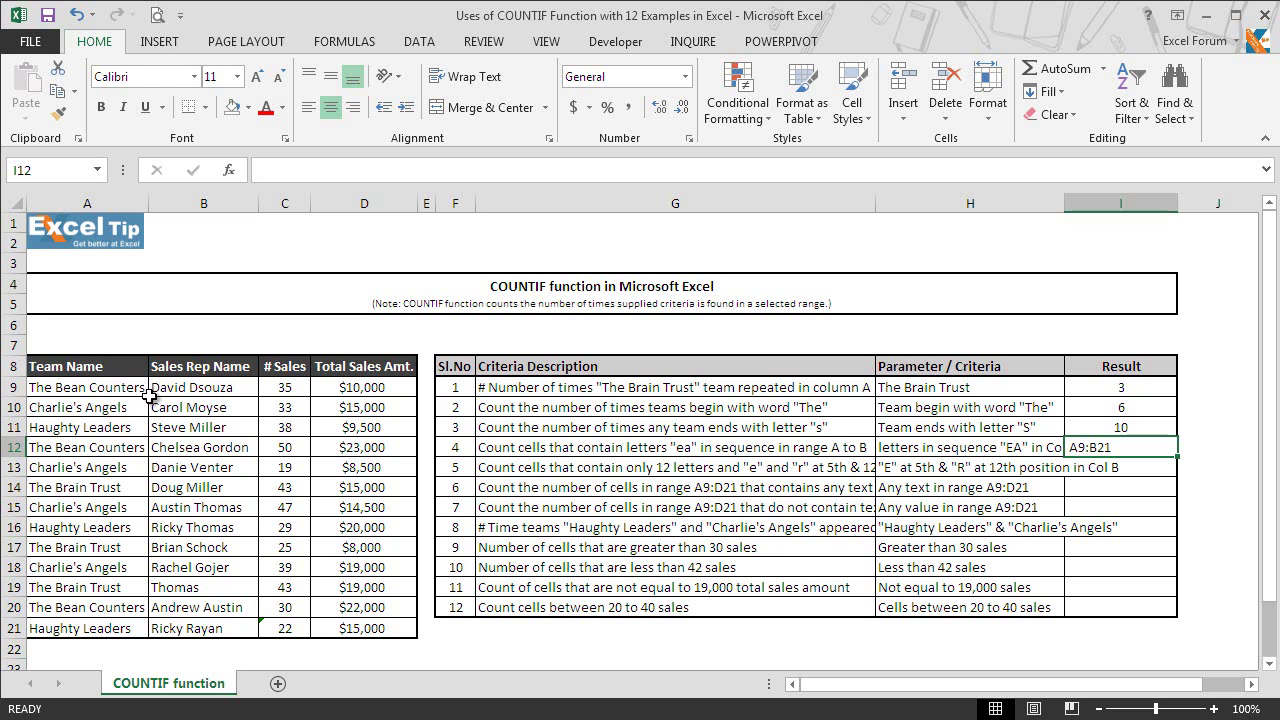
- Select all team names ending in "s" in column A to check their count against the formula in I11
drag(150, 392, 143, 432)
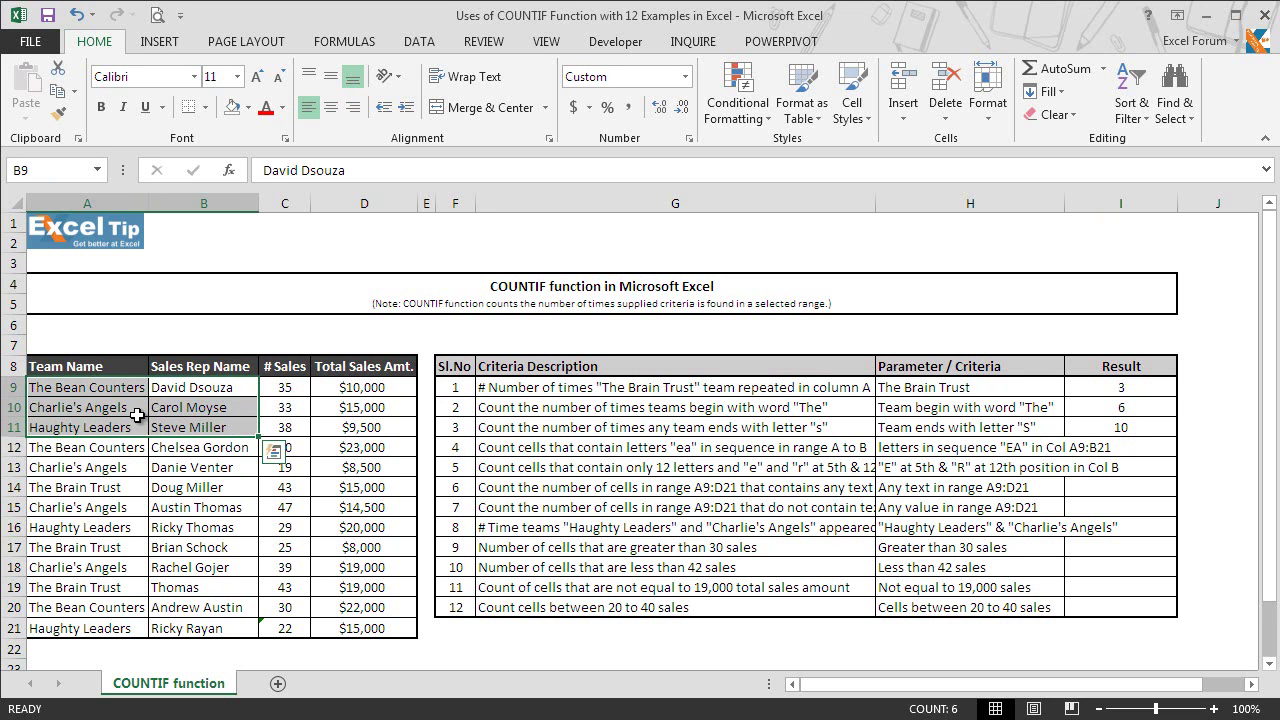
click(135, 407)
drag(129, 380, 146, 467)
ctrl+click(133, 507)
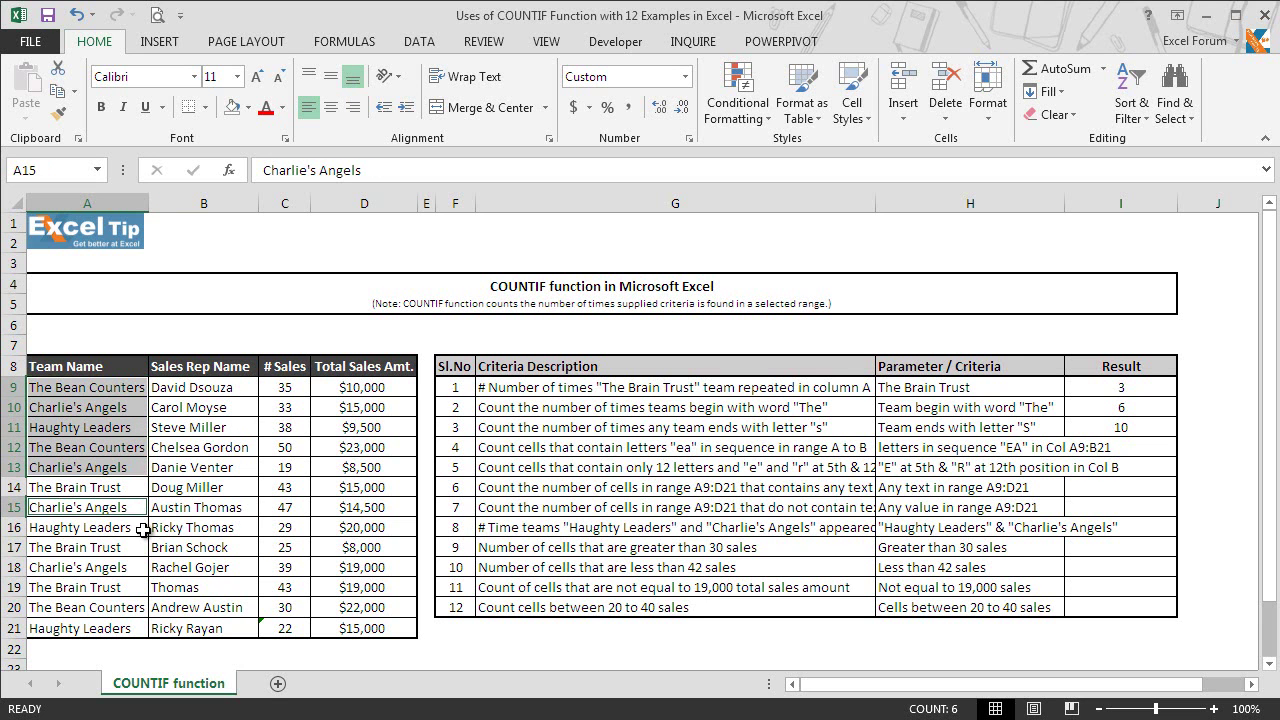
ctrl+click(144, 527)
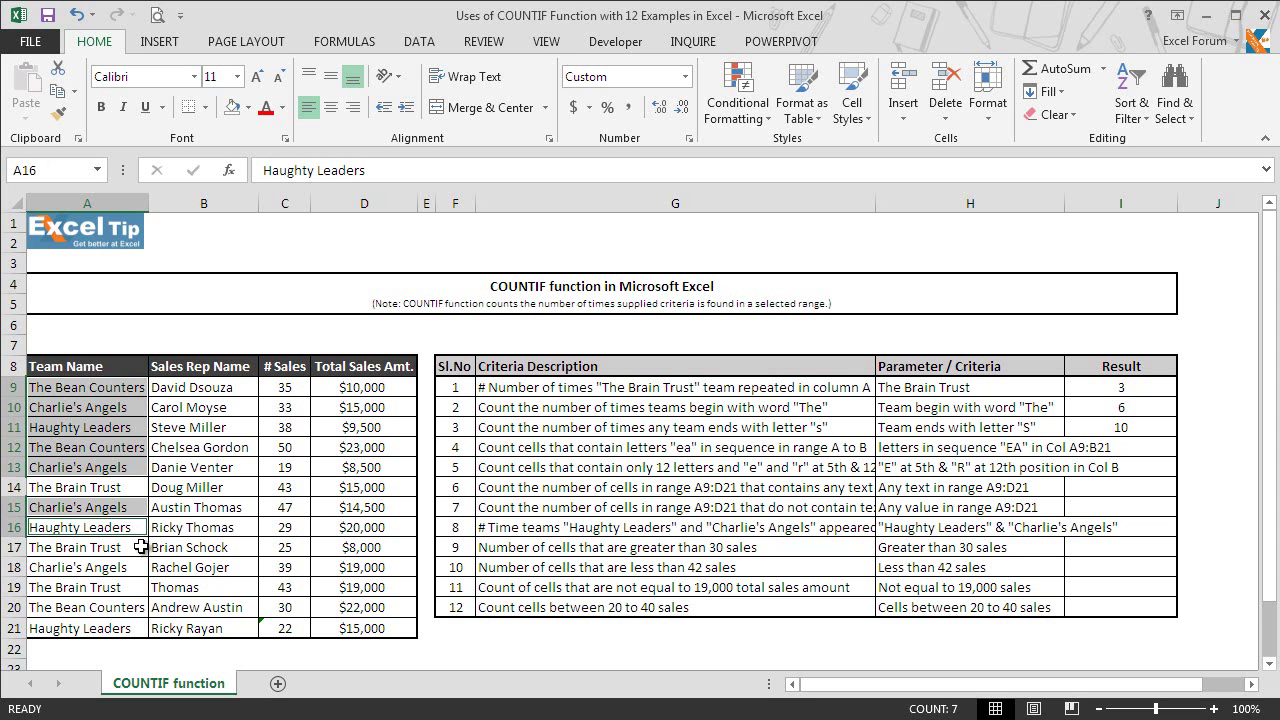
ctrl+click(131, 569)
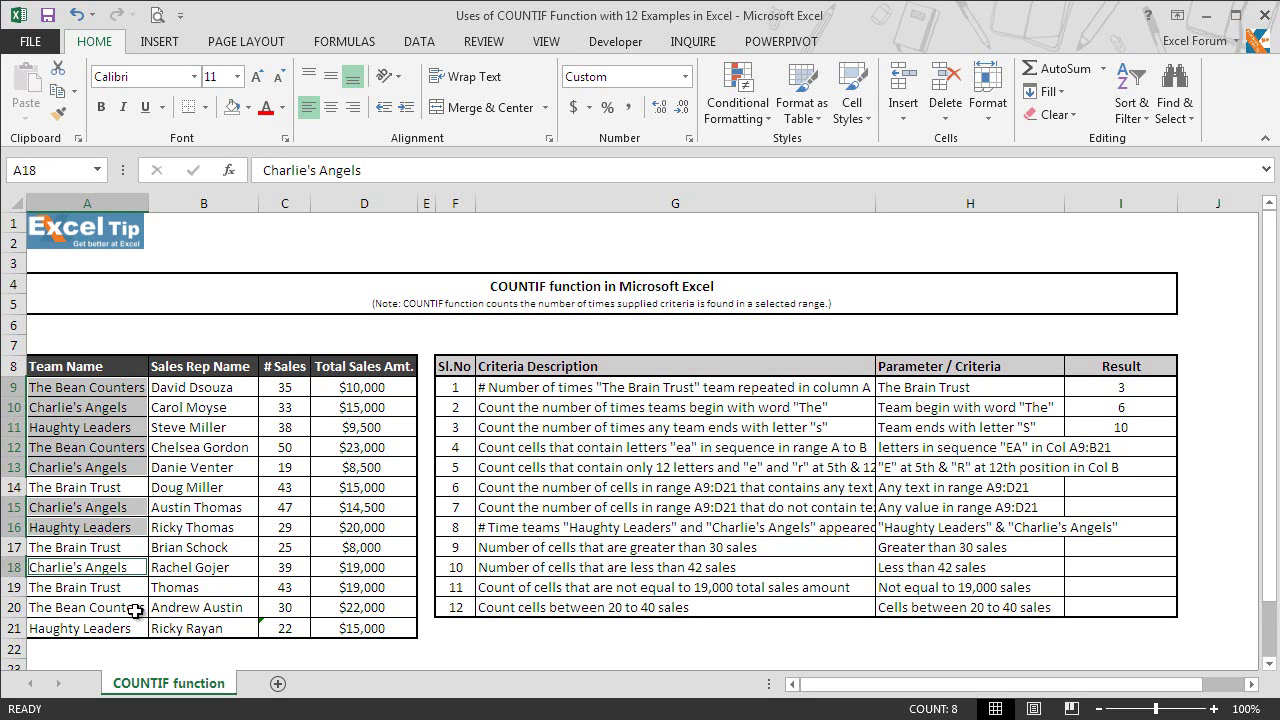
ctrl+click(137, 608)
ctrl+click(134, 628)
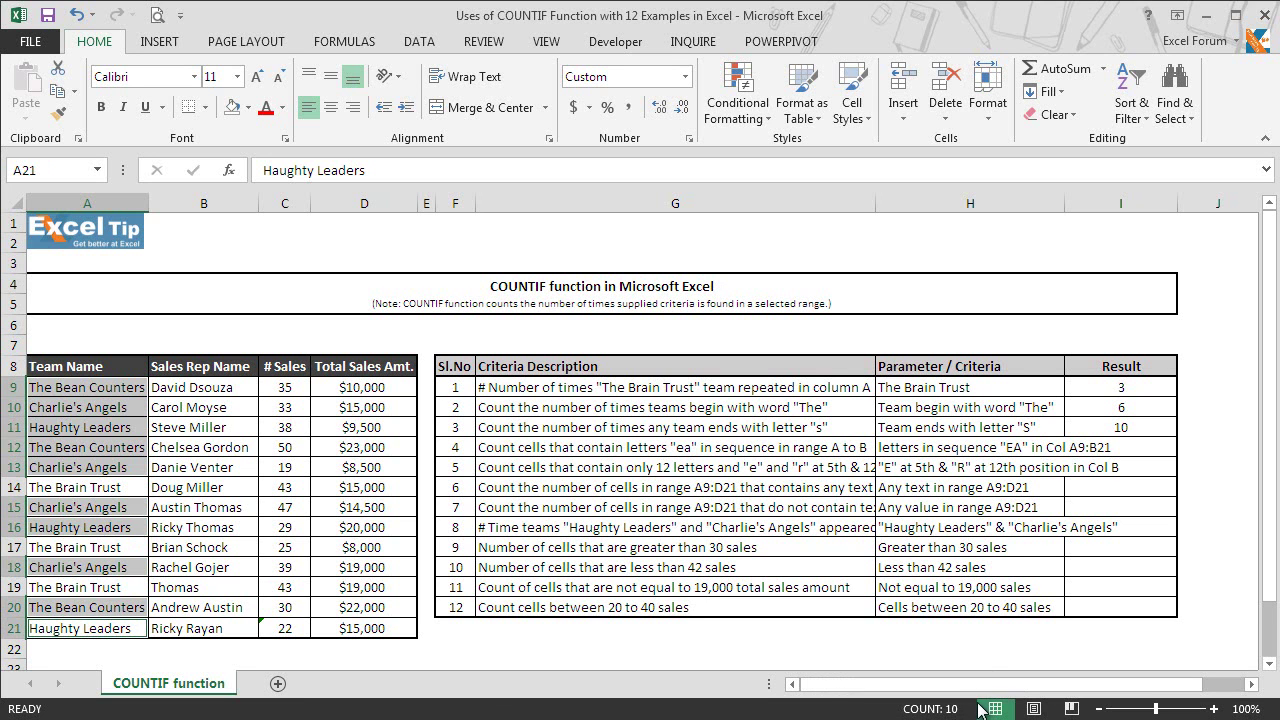
click(1162, 428)
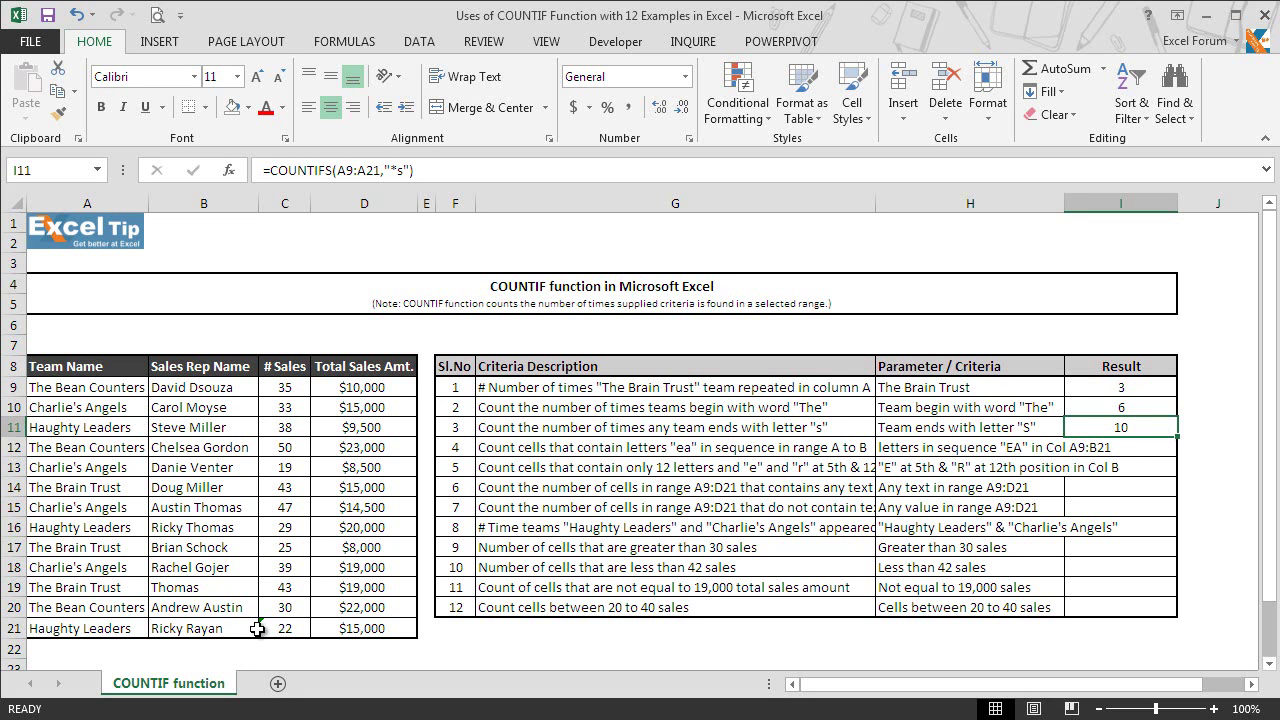
- Enter =COUNTIF(A9:B21,"*ea*") in I12 to count cells containing the letters "ea" in sequence
click(1152, 446)
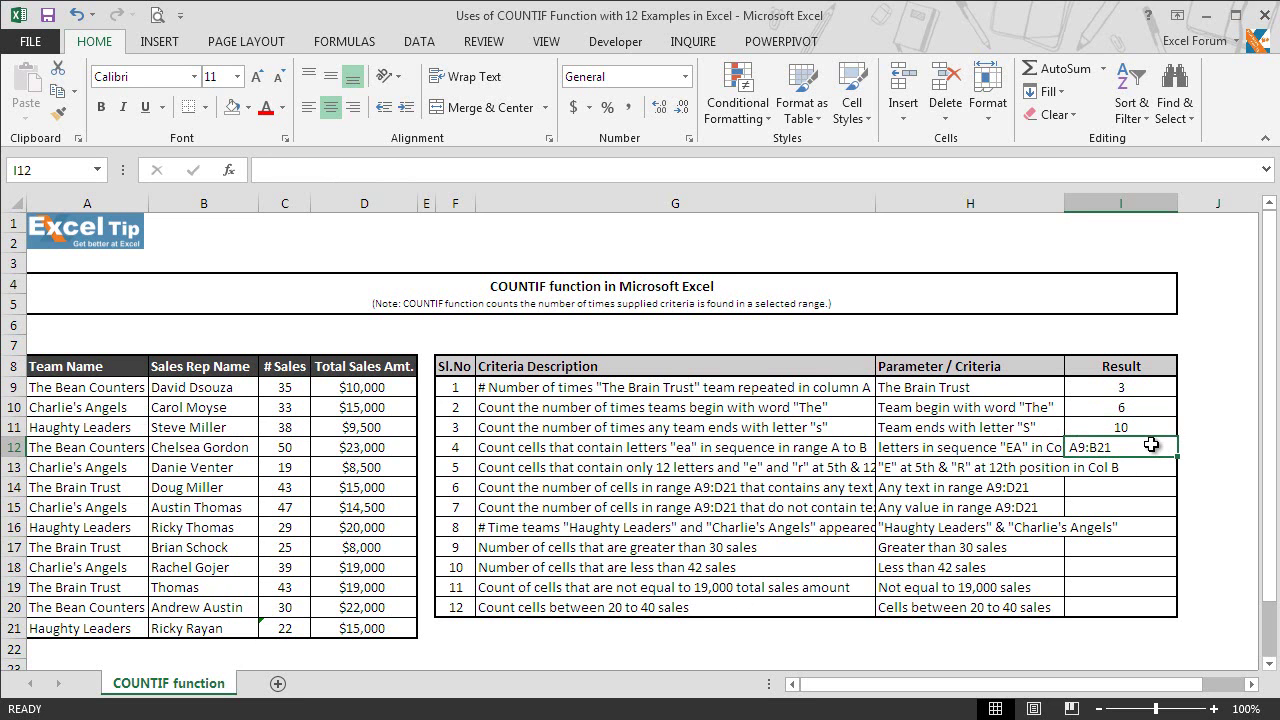
text(=countif)
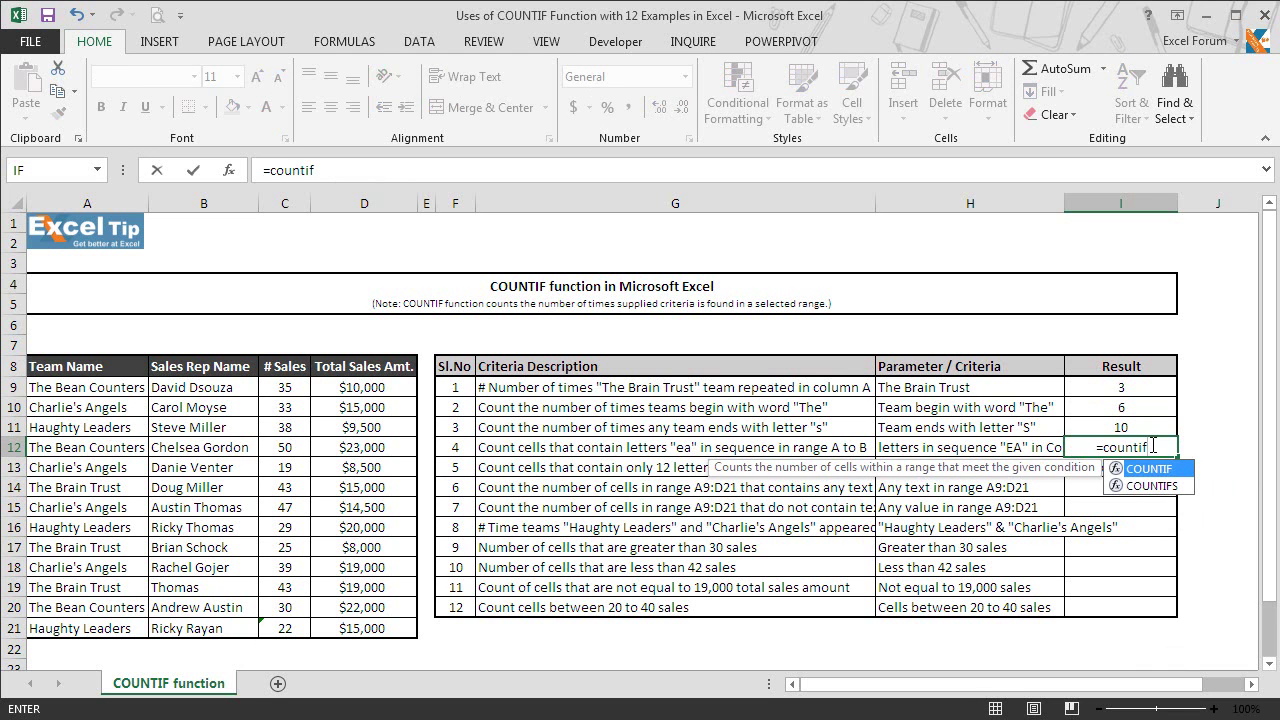
double_click(1160, 469)
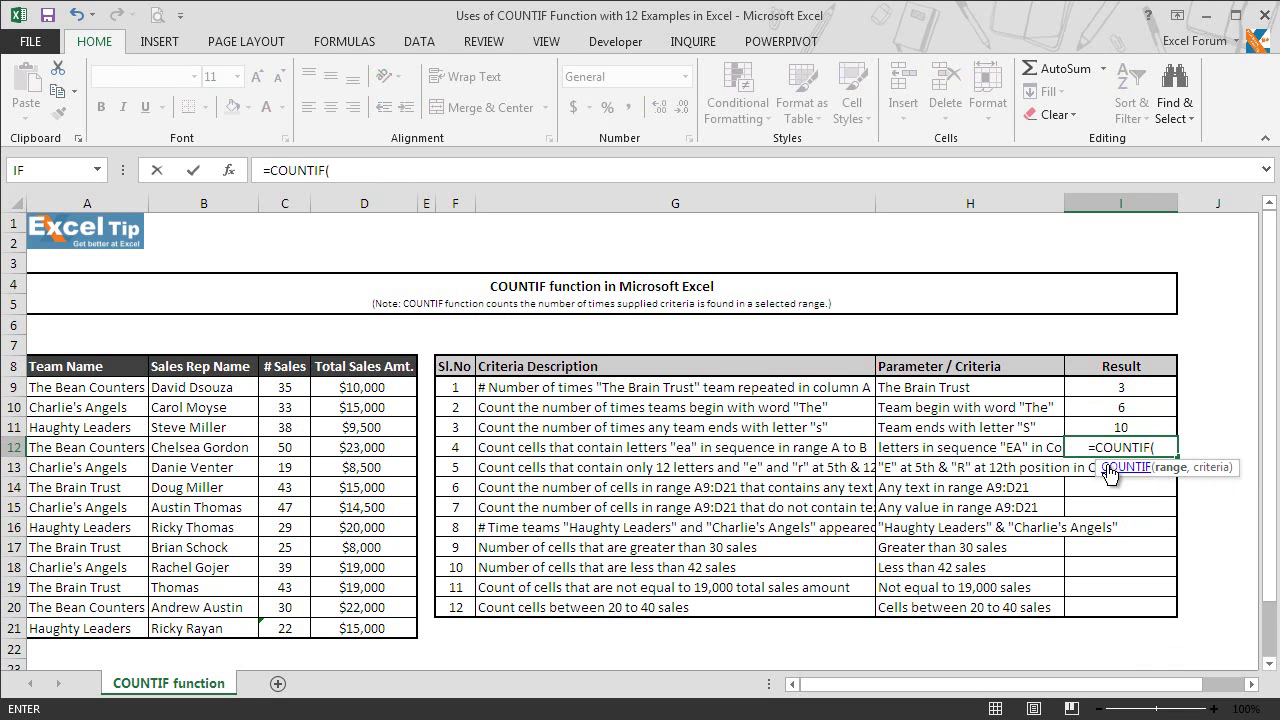
click(138, 394)
drag(138, 394, 204, 627)
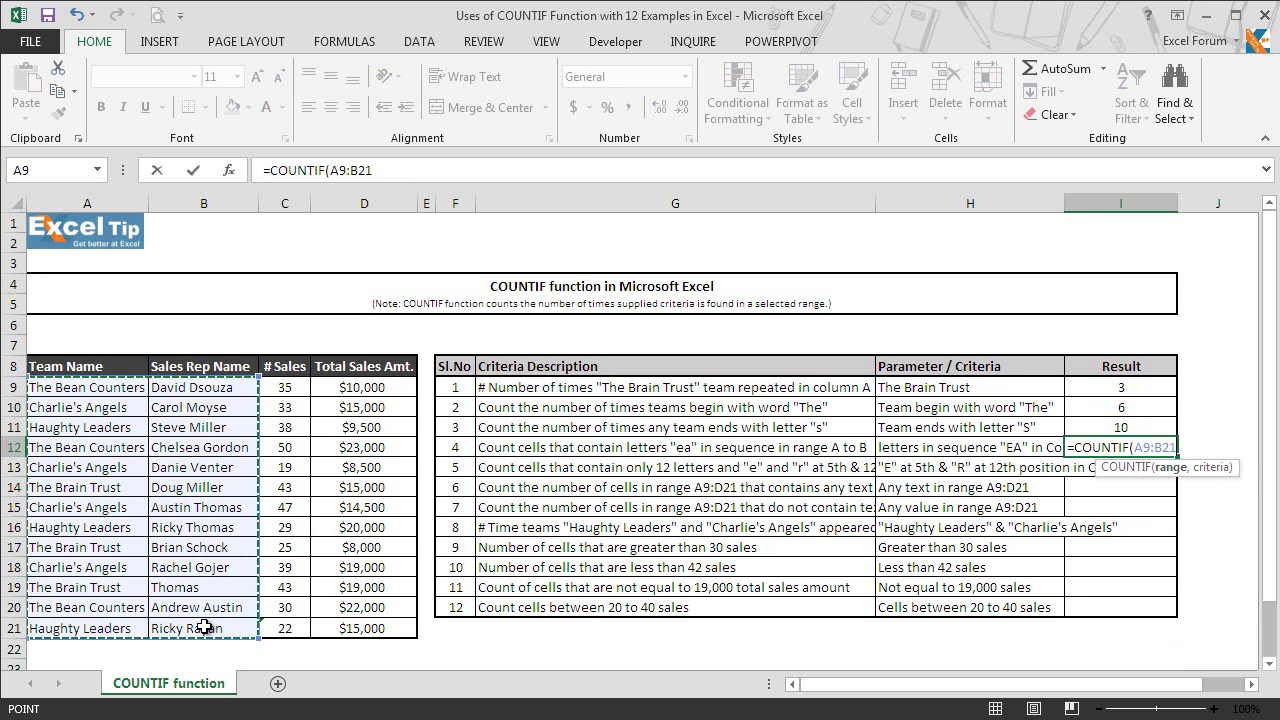
text(,)
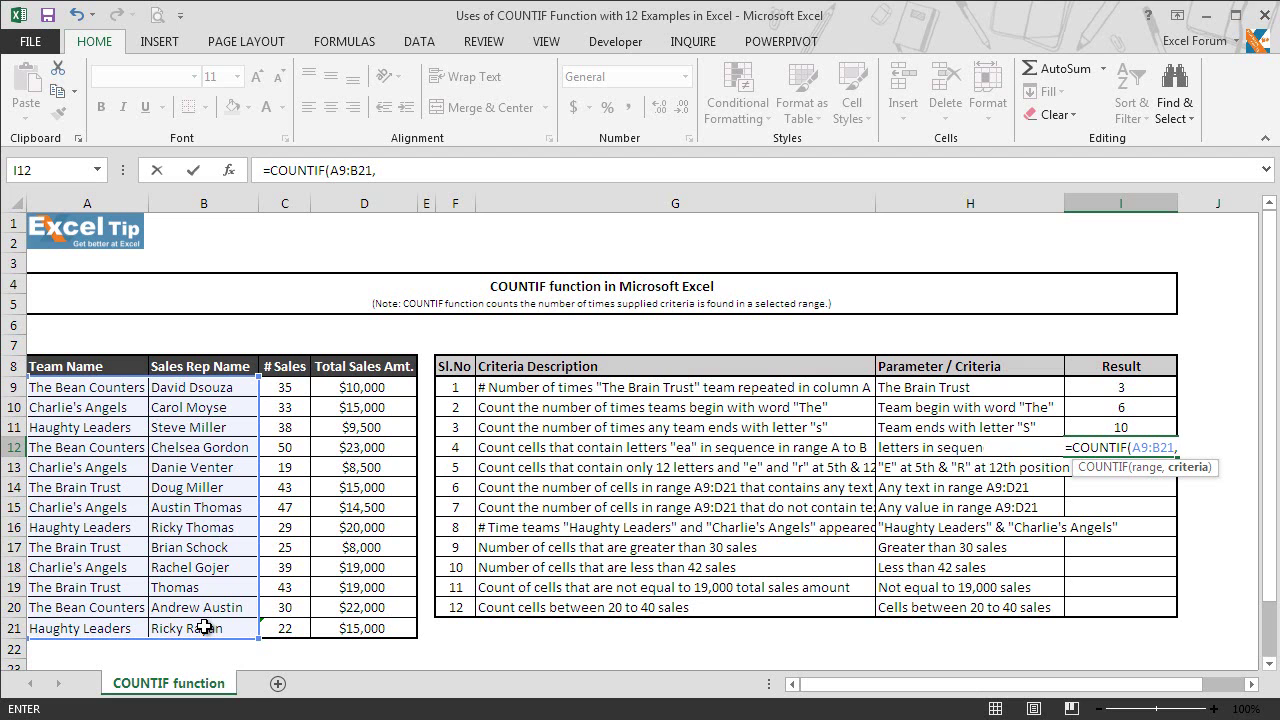
text(")
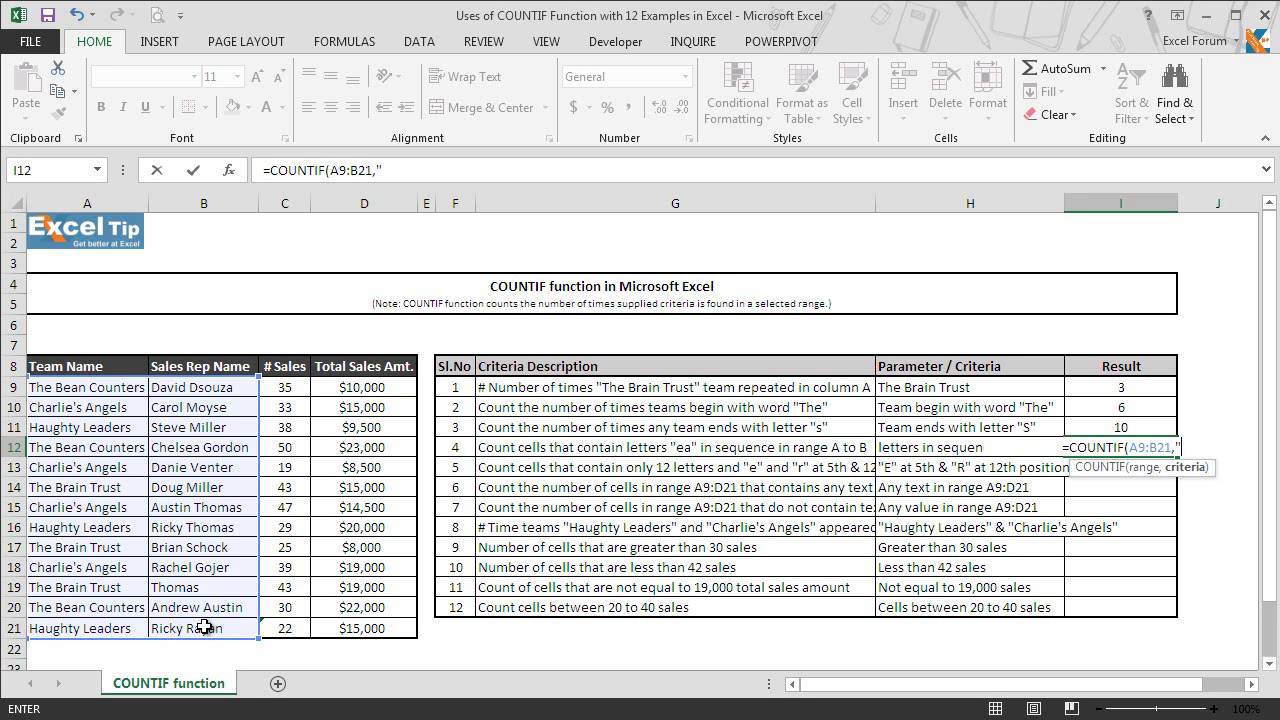
text(*)
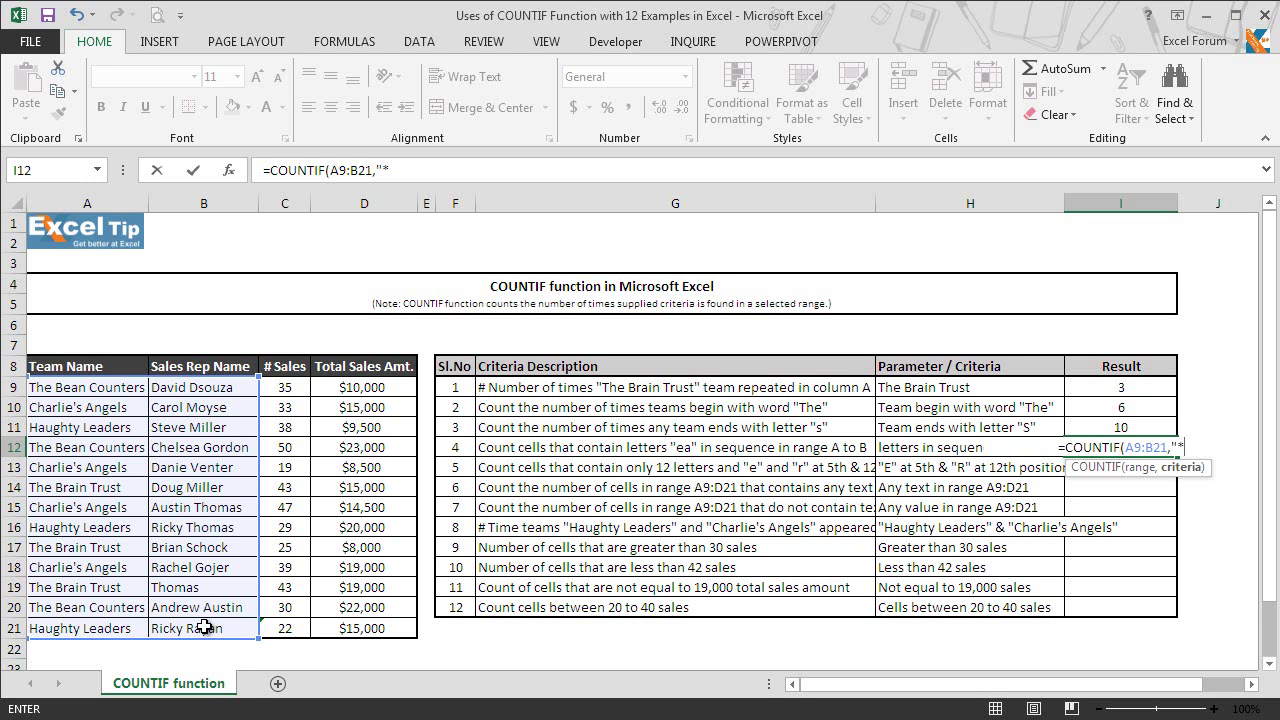
text(ea)
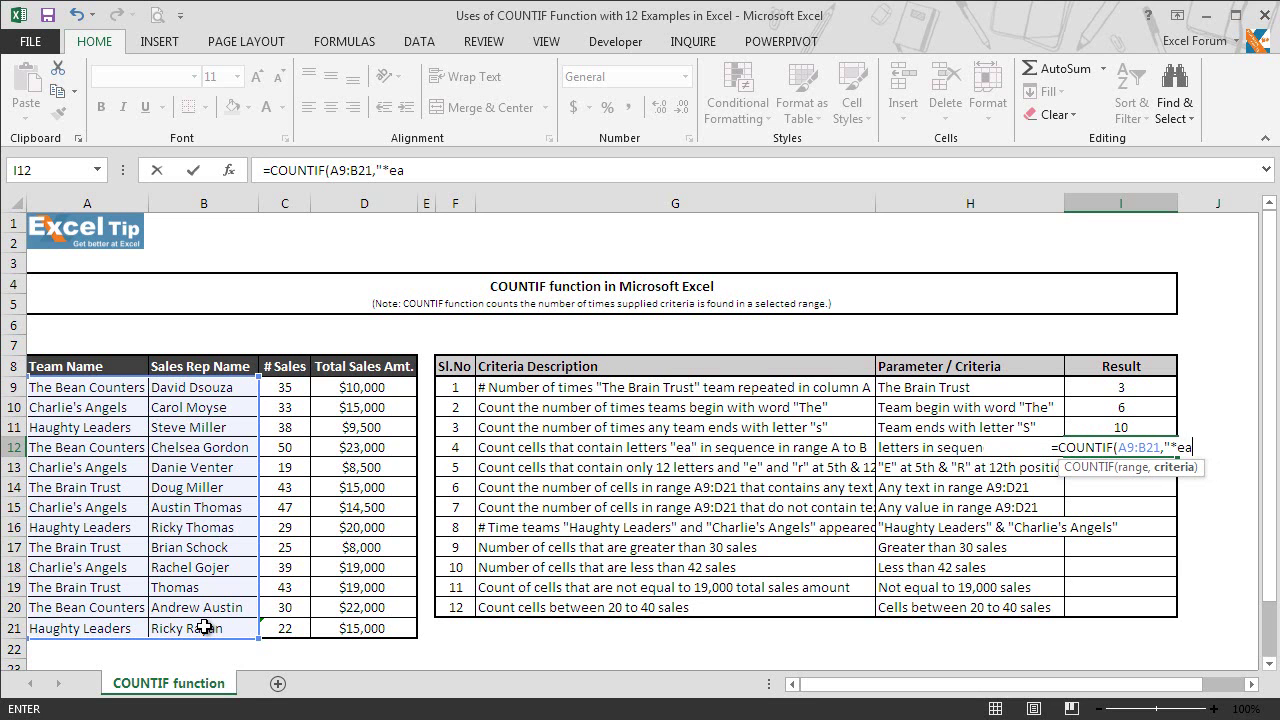
text(*)
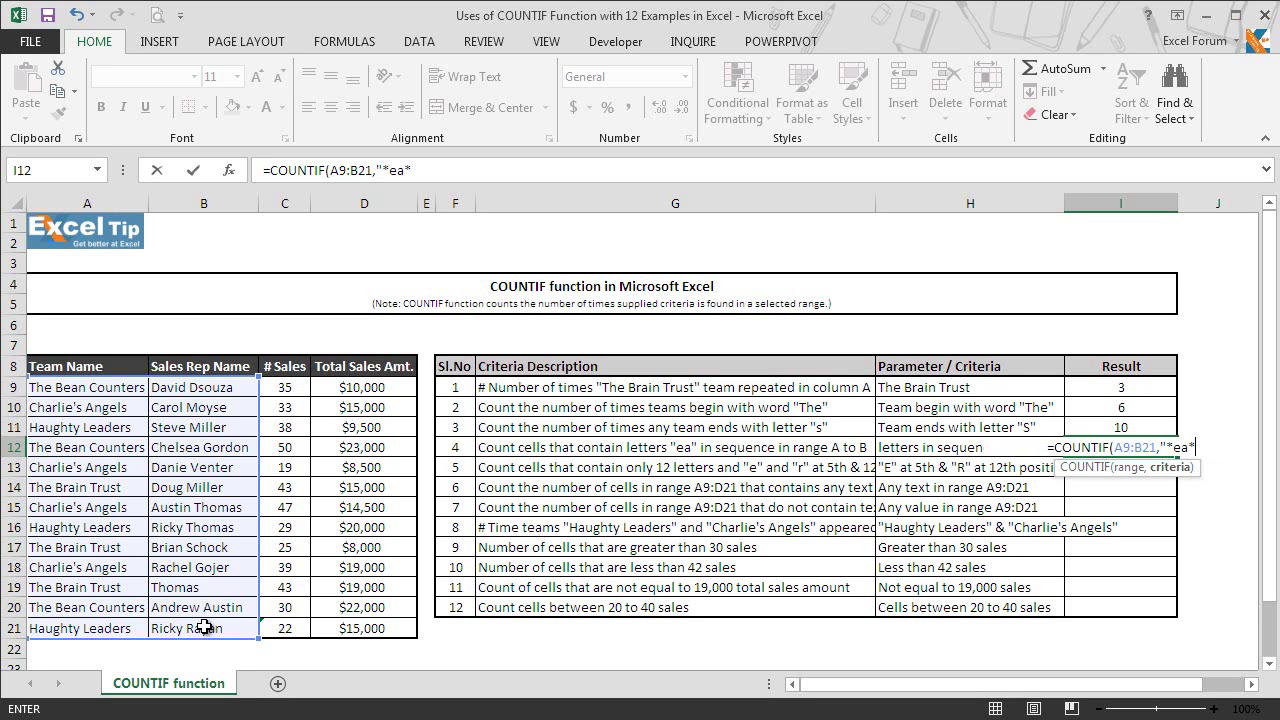
text(")
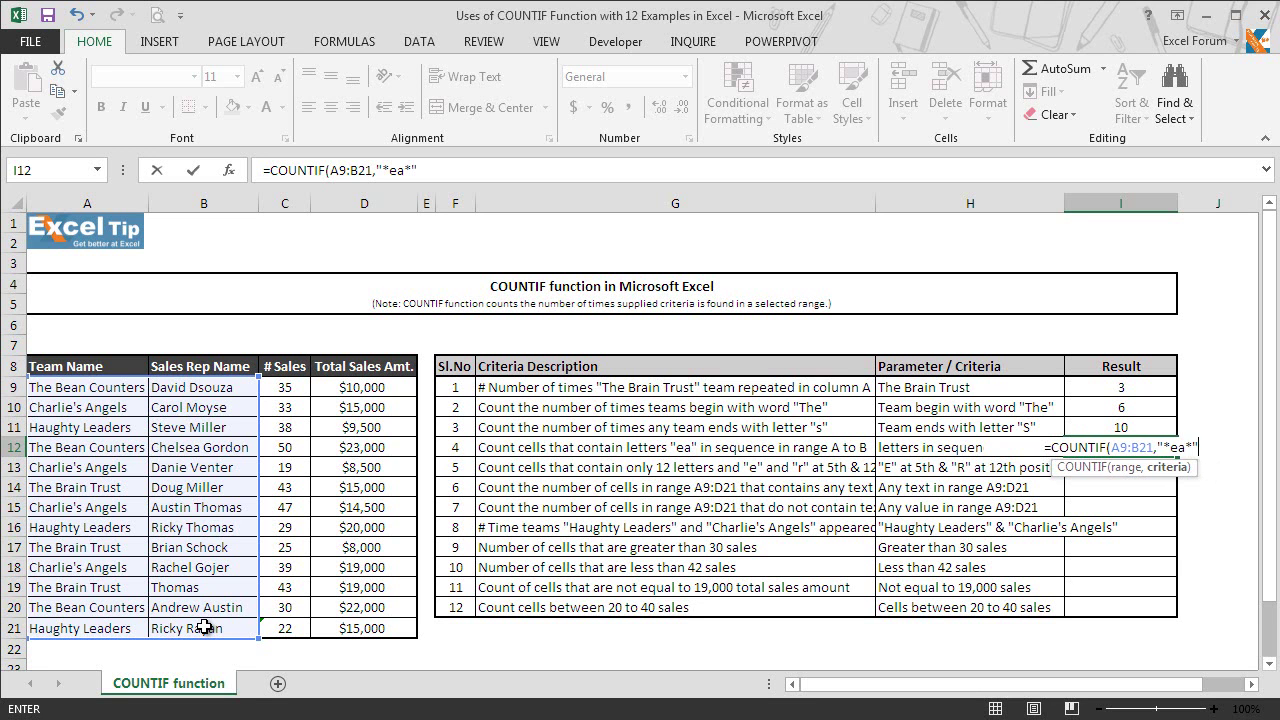
key(Return)
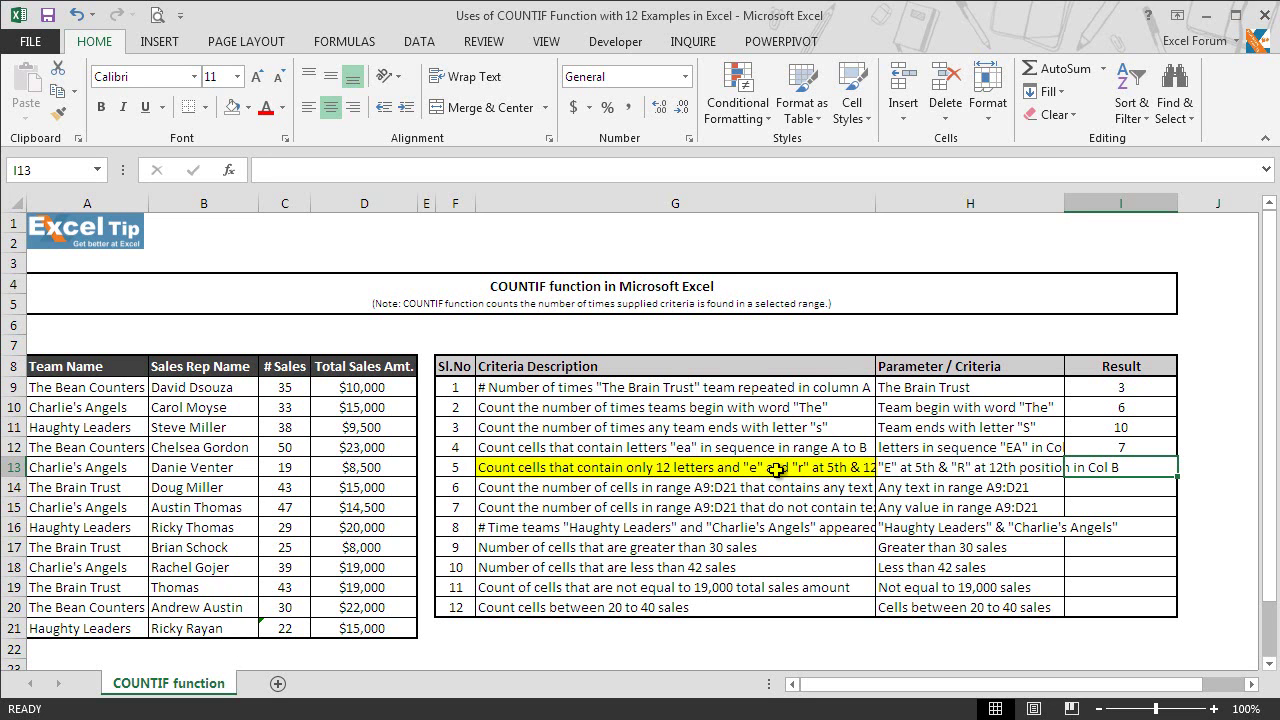
- Enter =COUNTIF(B9:B21,"????e??????r") in I13 to count 12-character names with "e" fifth and "r" twelfth
click(602, 473)
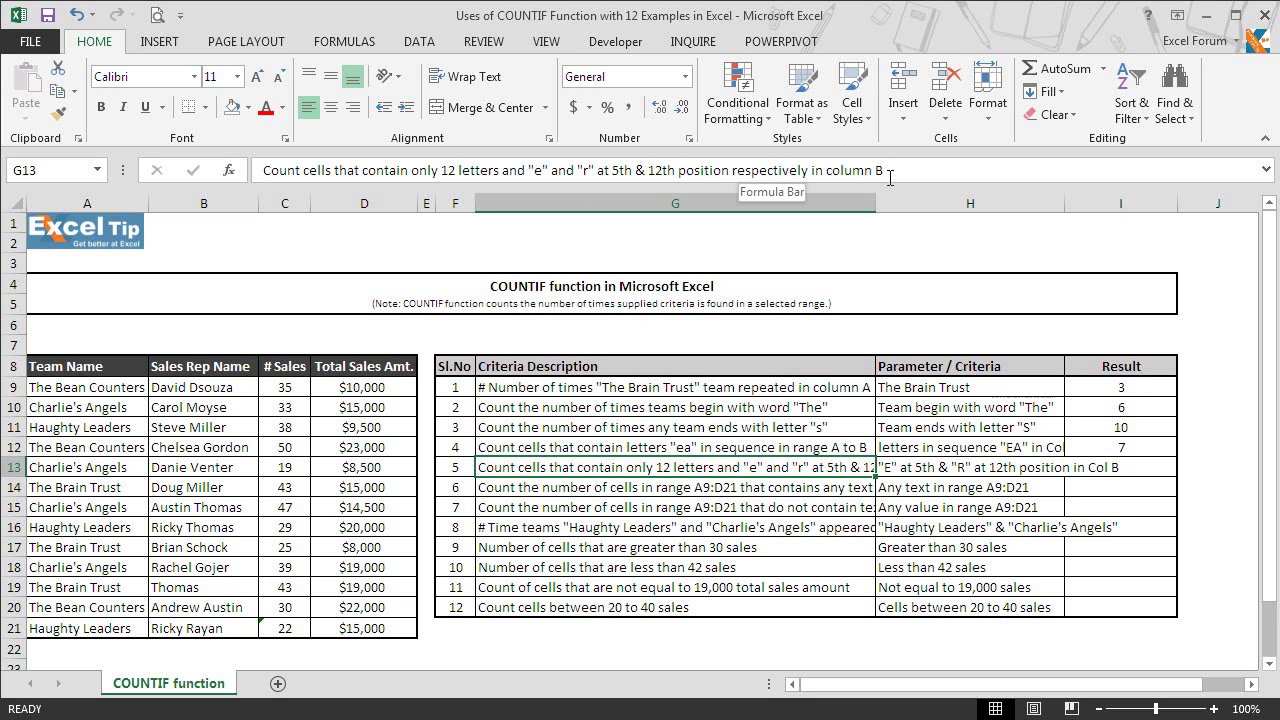
click(1148, 469)
text(=countif)
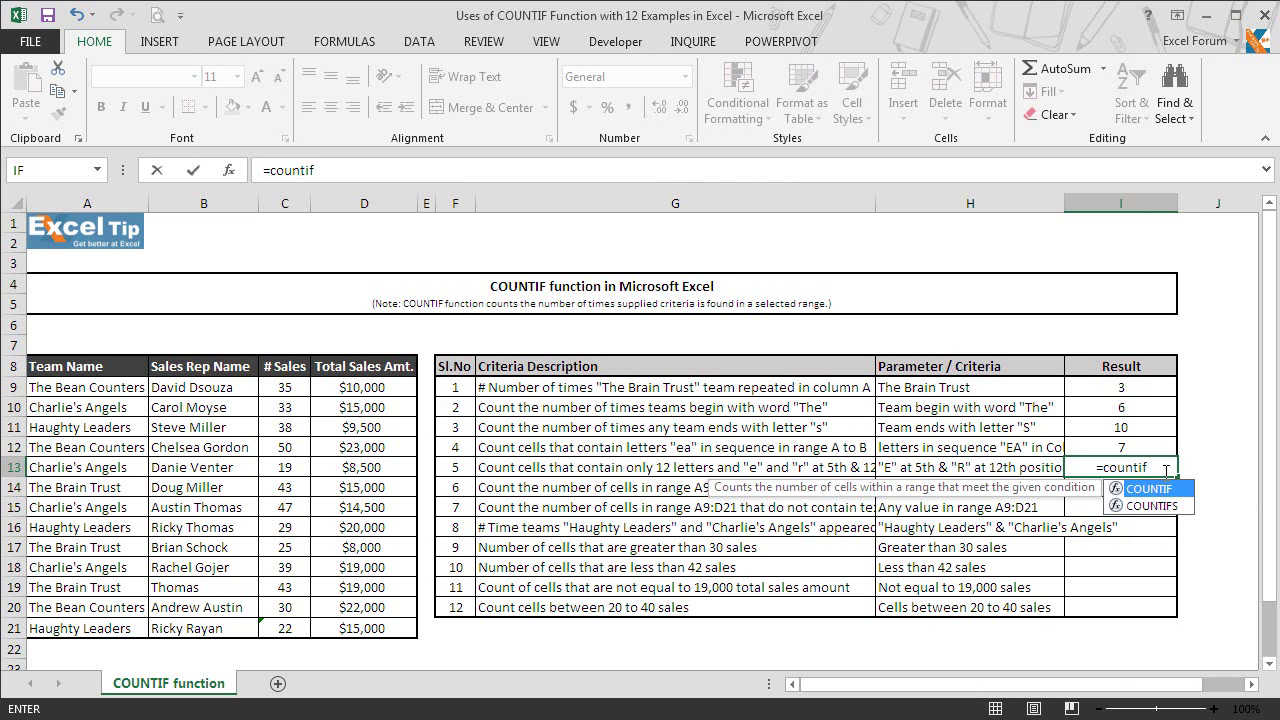
key(Tab)
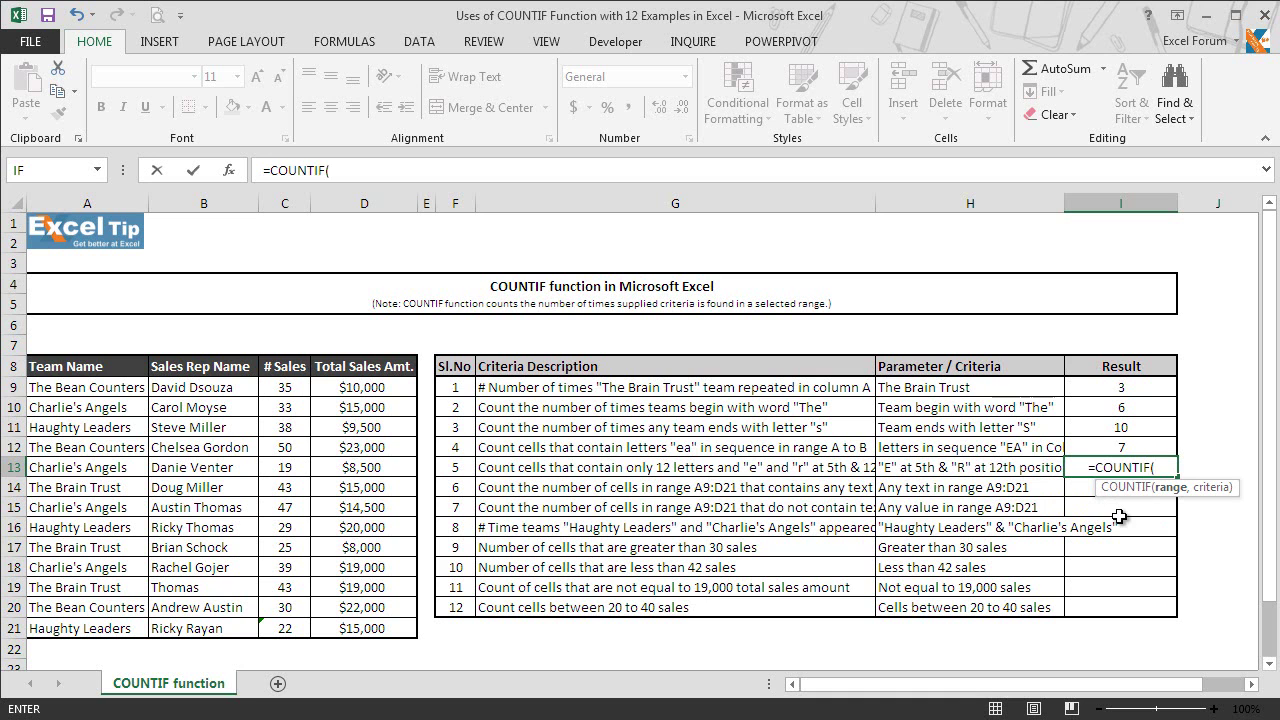
drag(222, 387, 233, 628)
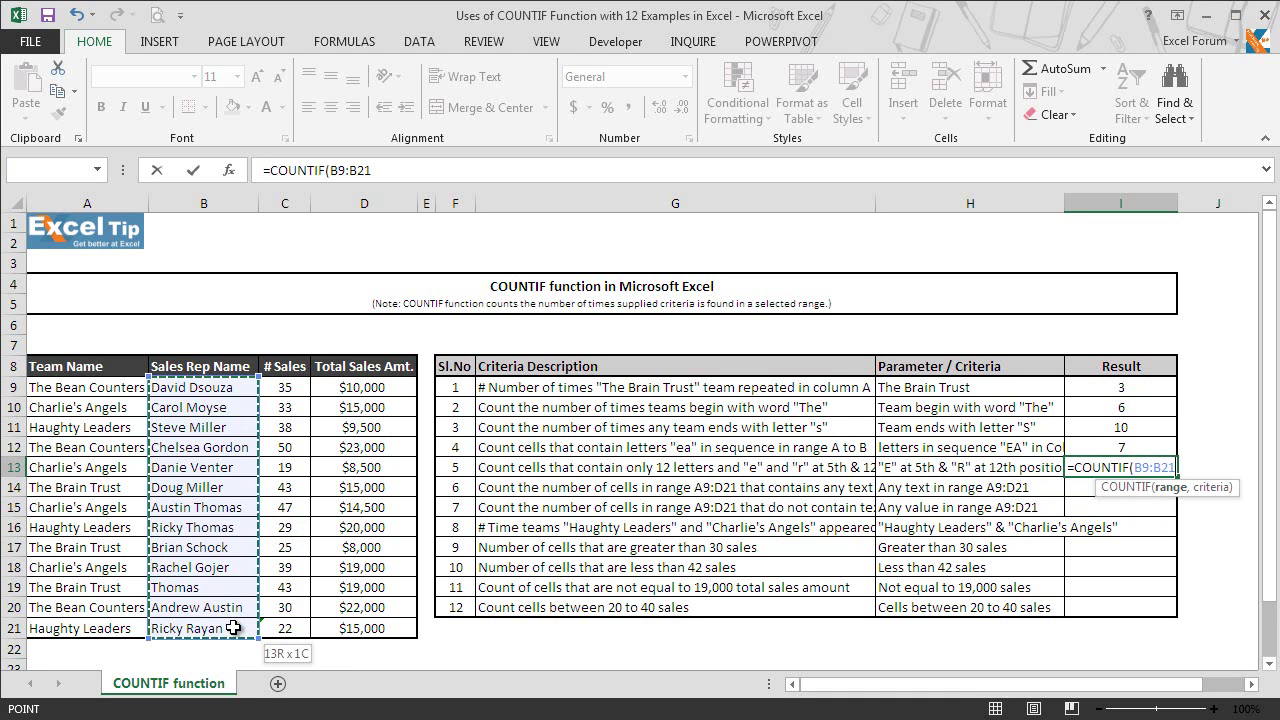
text(,)
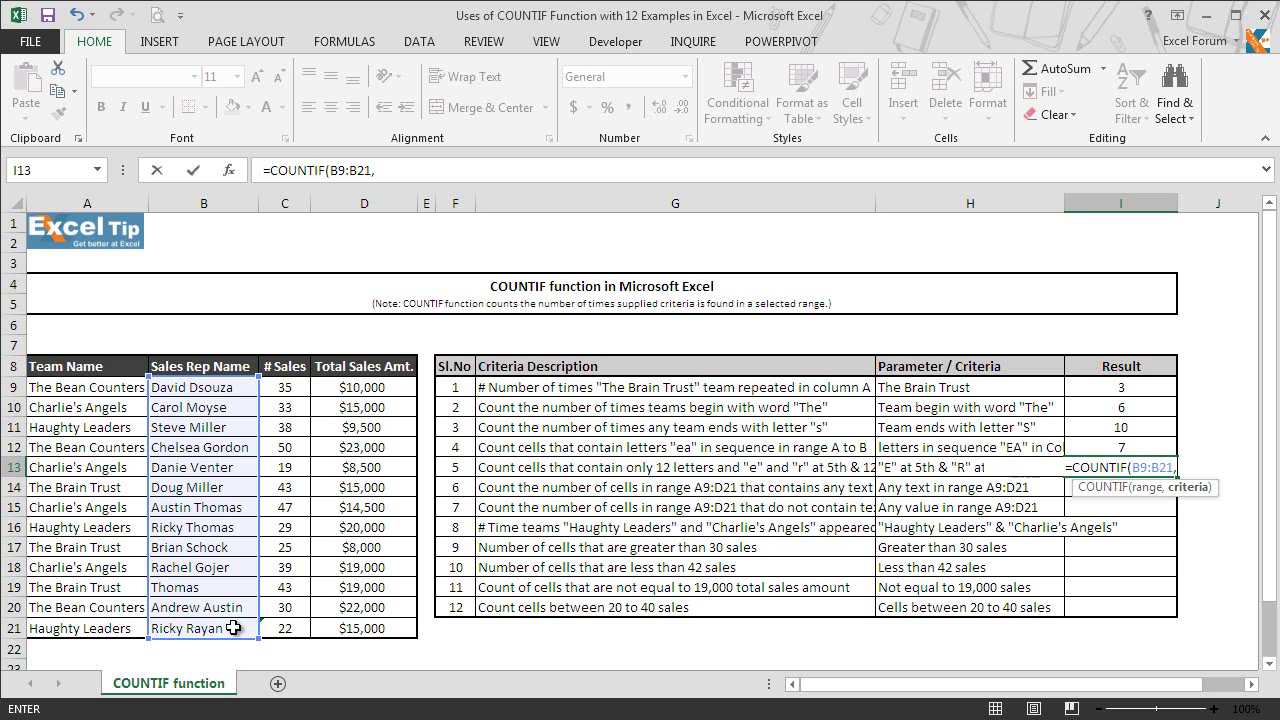
text("????)
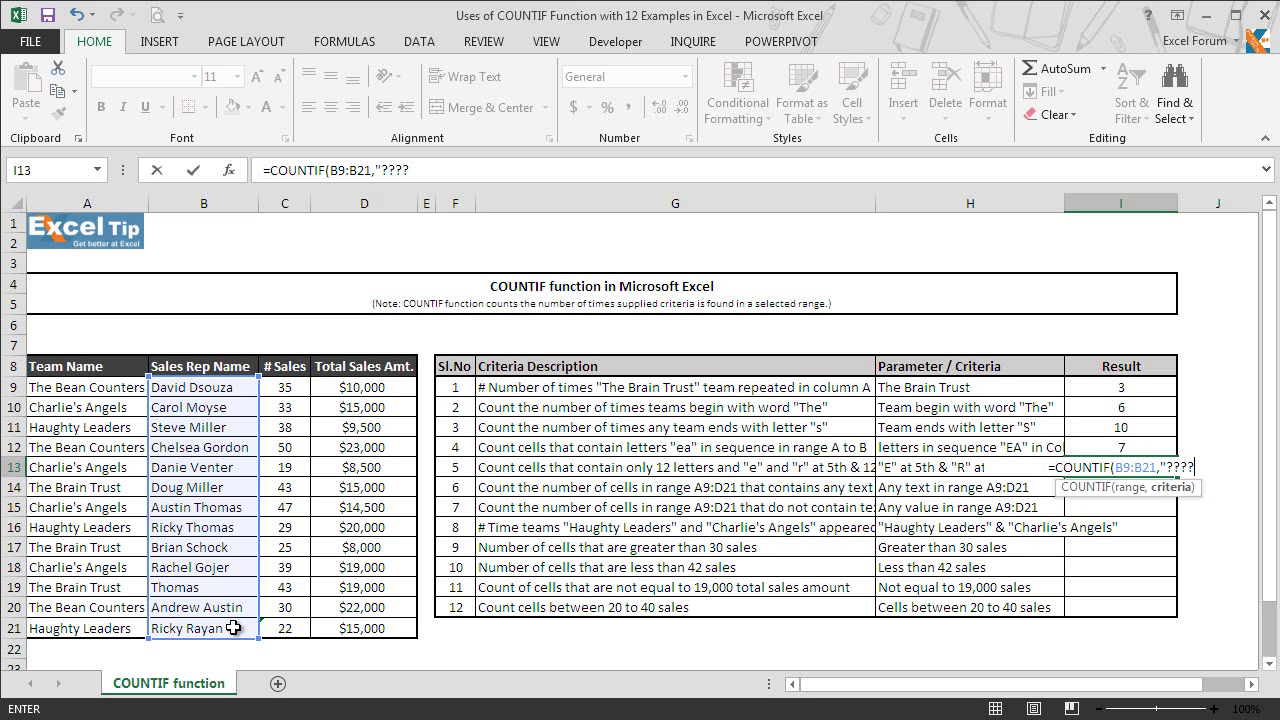
text(e)
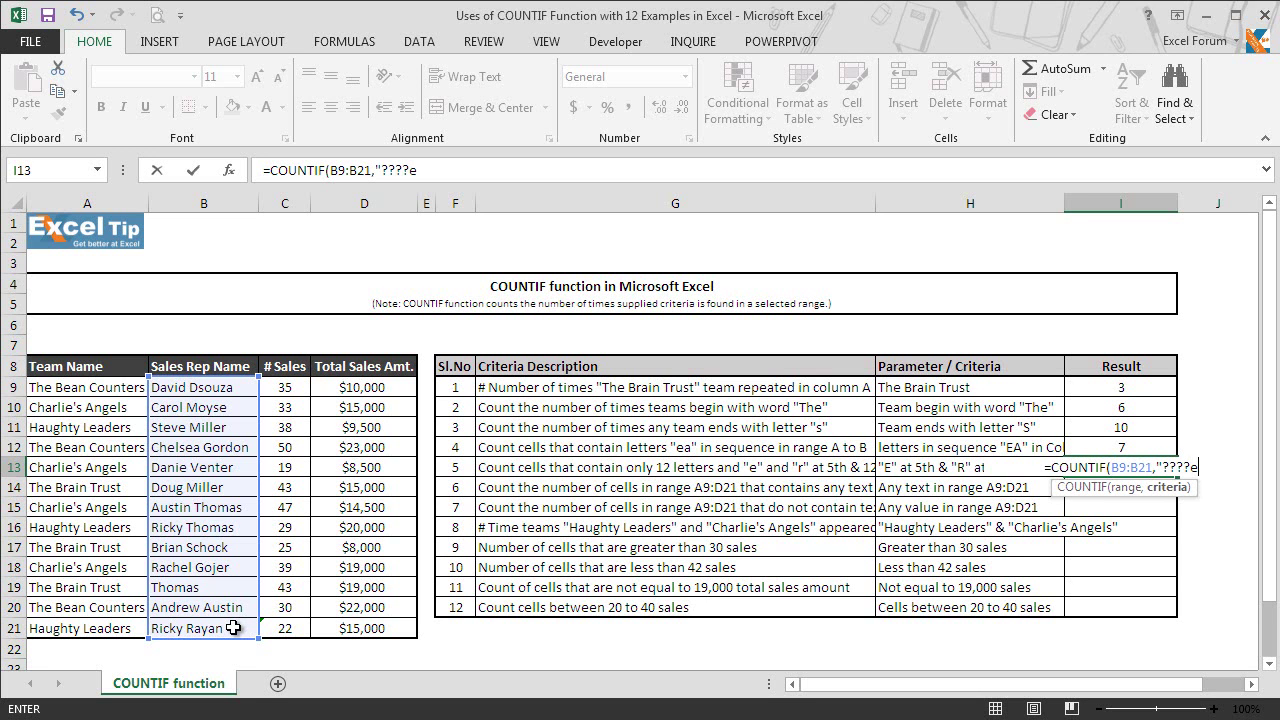
text(????)
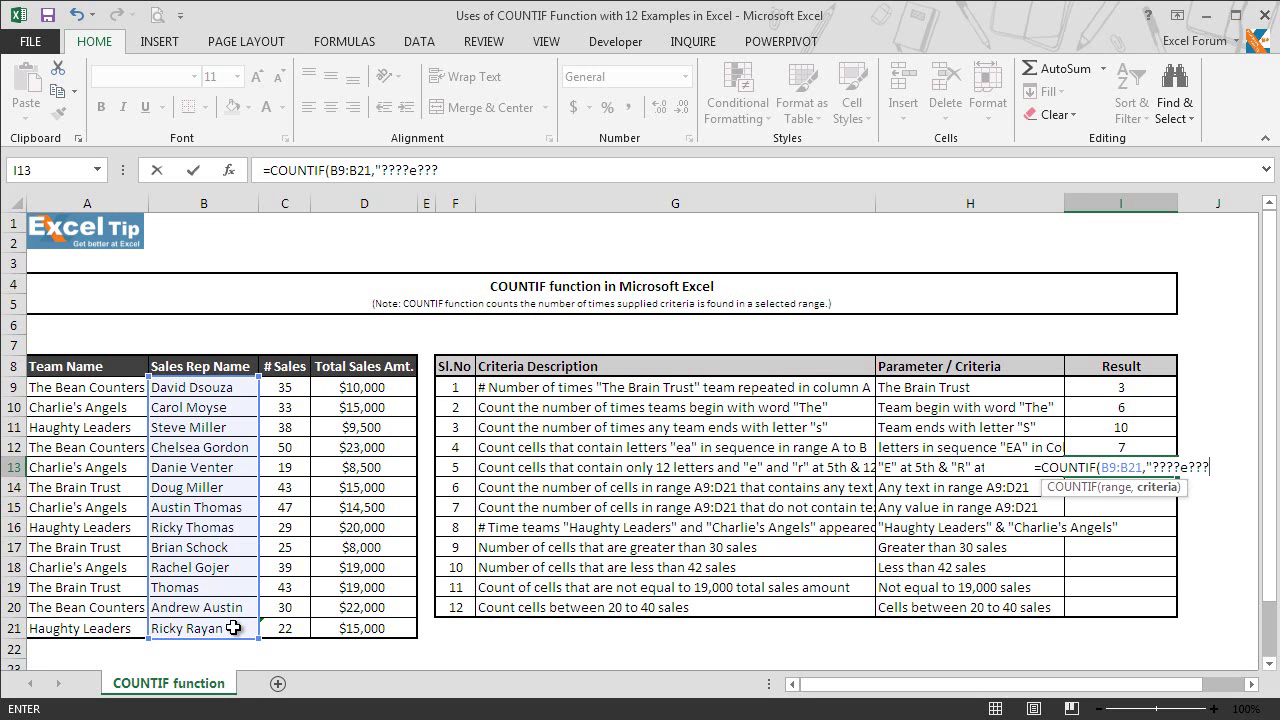
text(??)
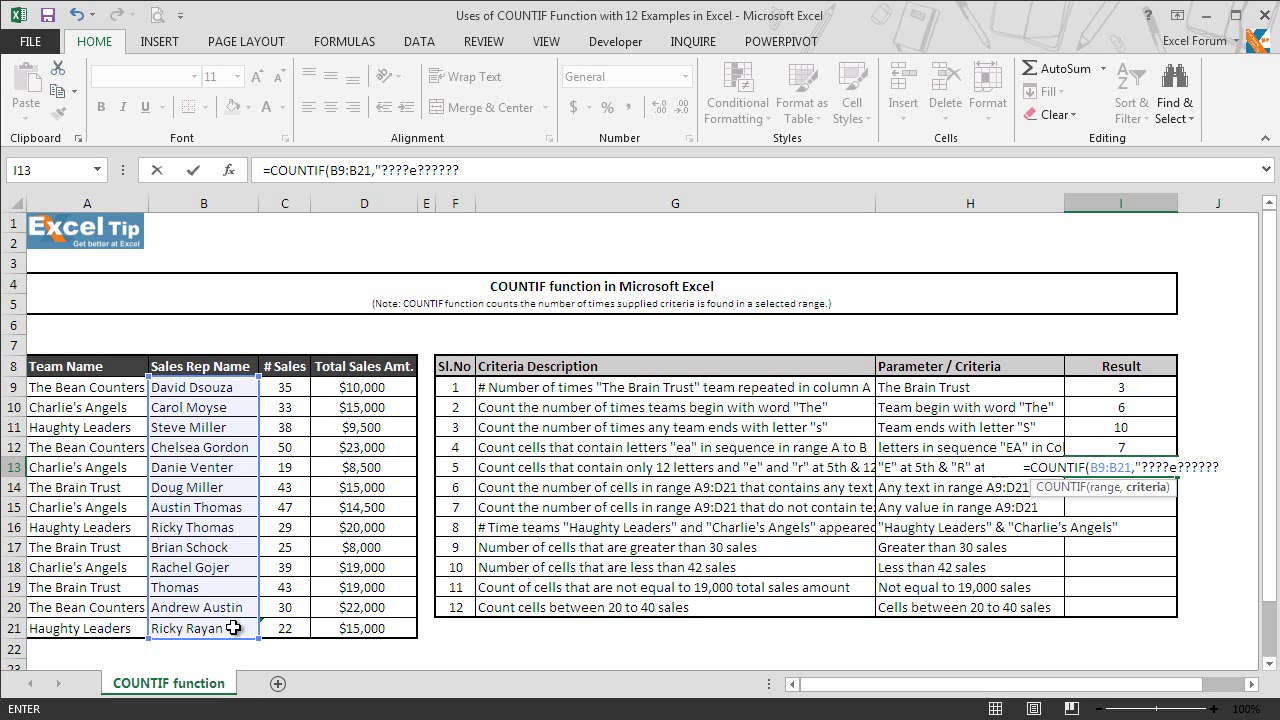
text(r)
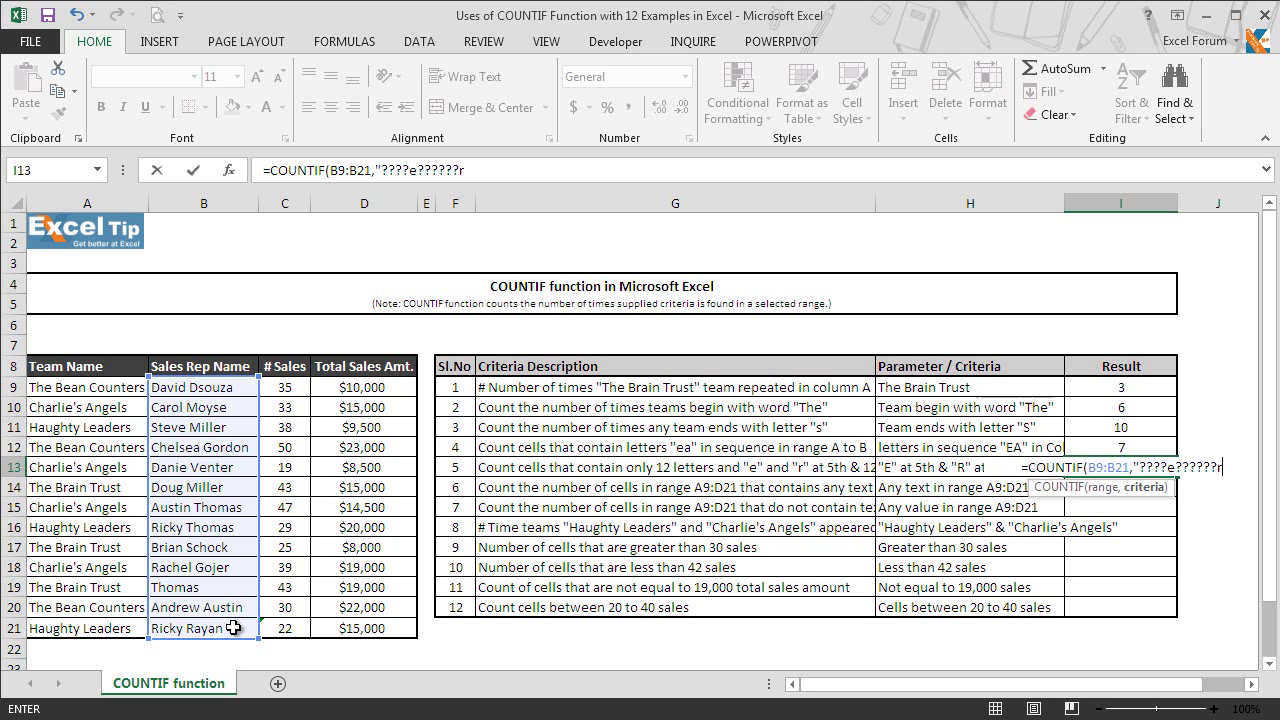
text("))
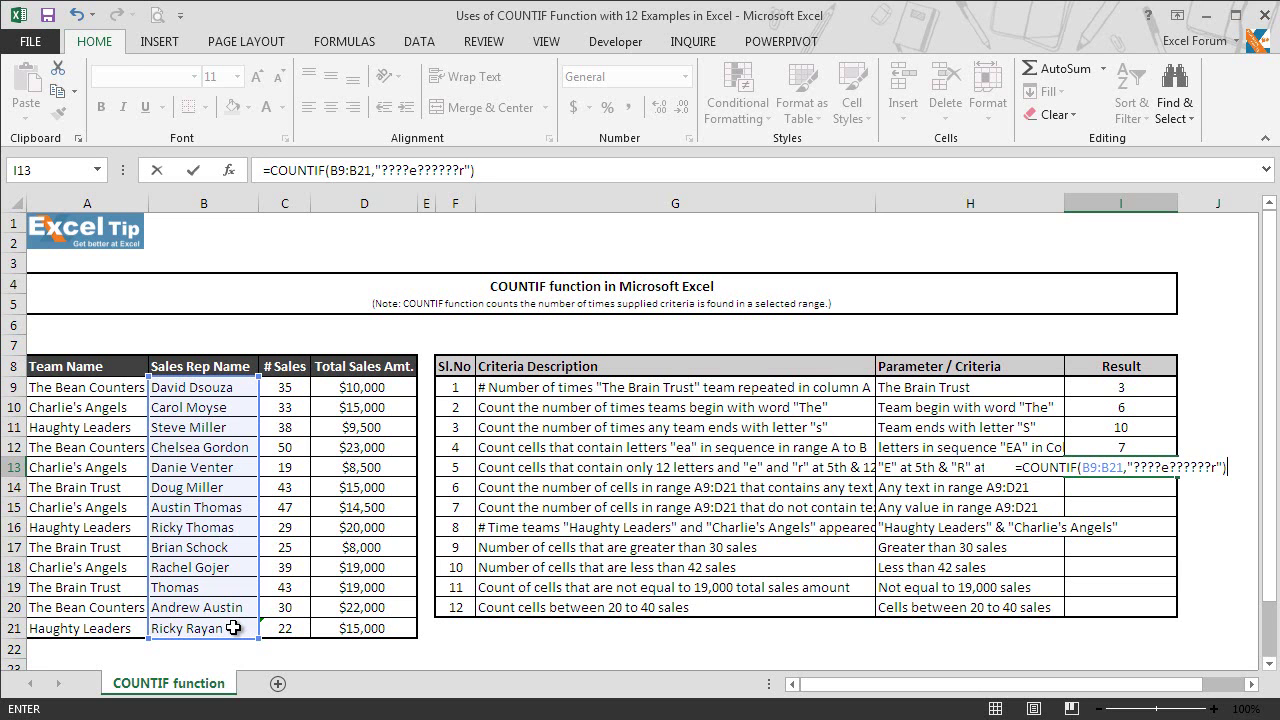
key(Return)
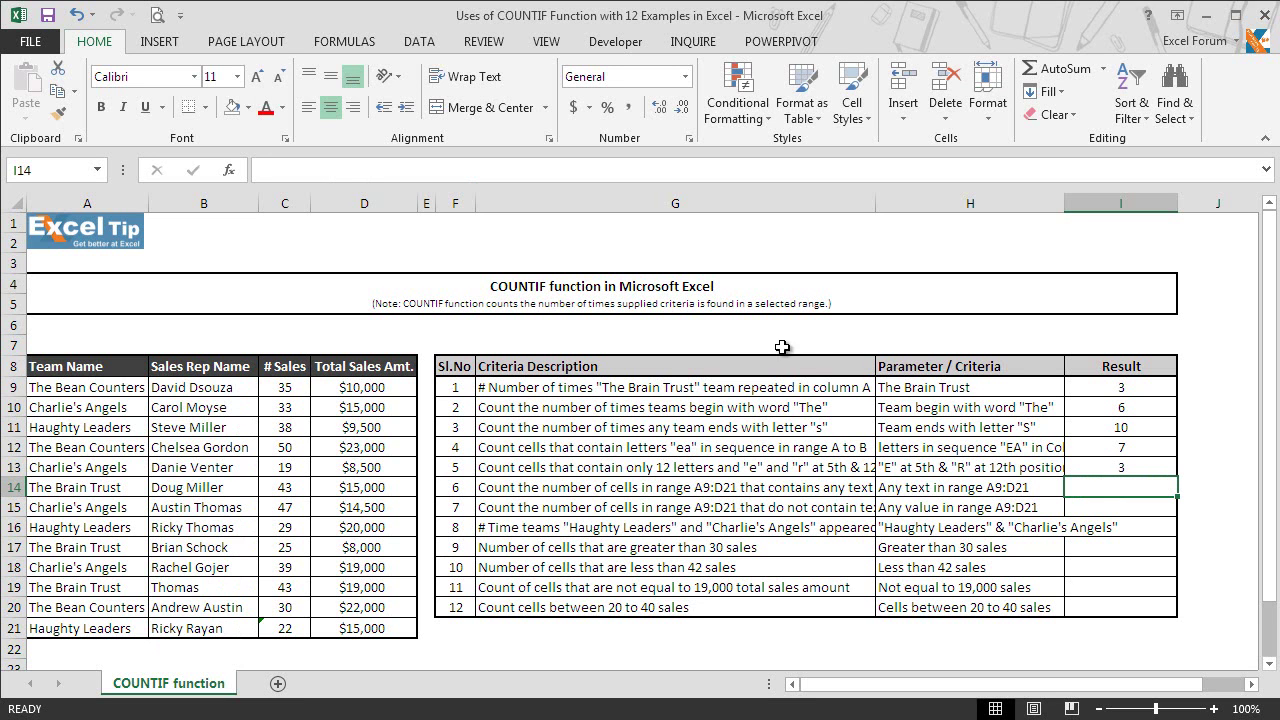
- Select the matching sales rep names in B11, B13 and B18 to check them against the formula in I13
click(240, 427)
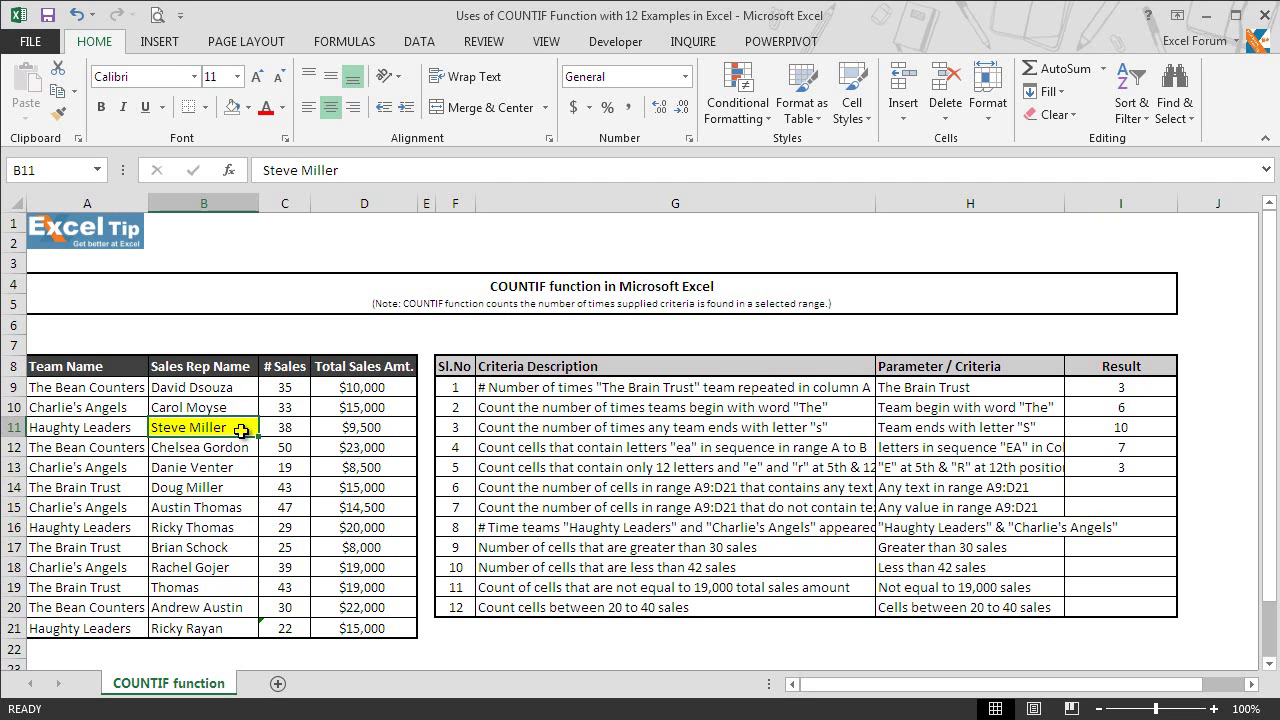
ctrl+click(238, 467)
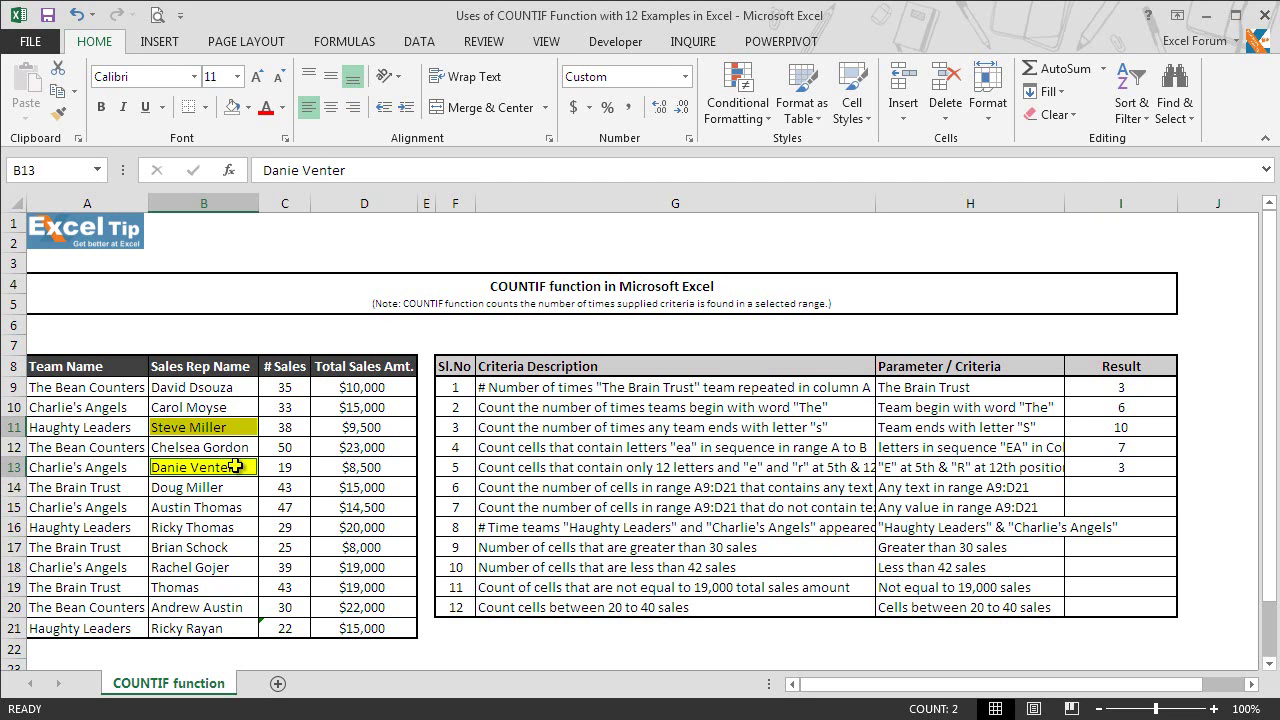
ctrl+click(234, 571)
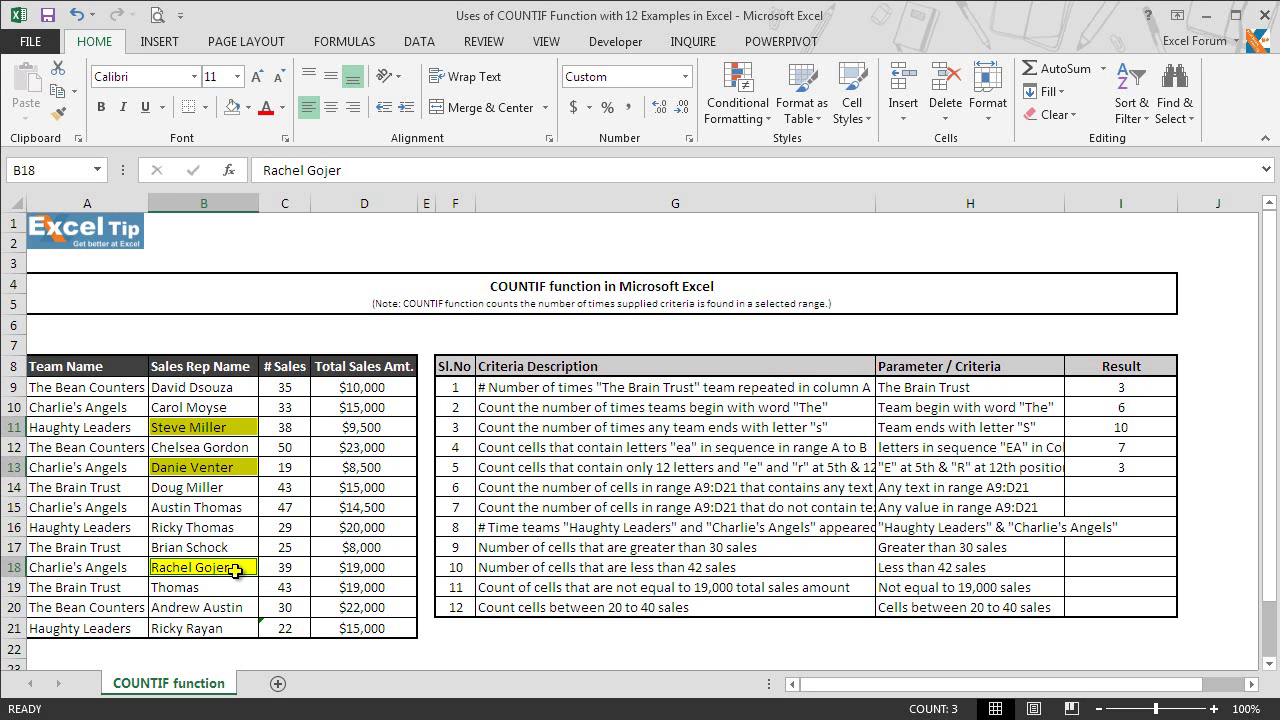
- Open the formula in I13 to review its question-mark wildcard pattern, and close it without changes
click(1098, 483)
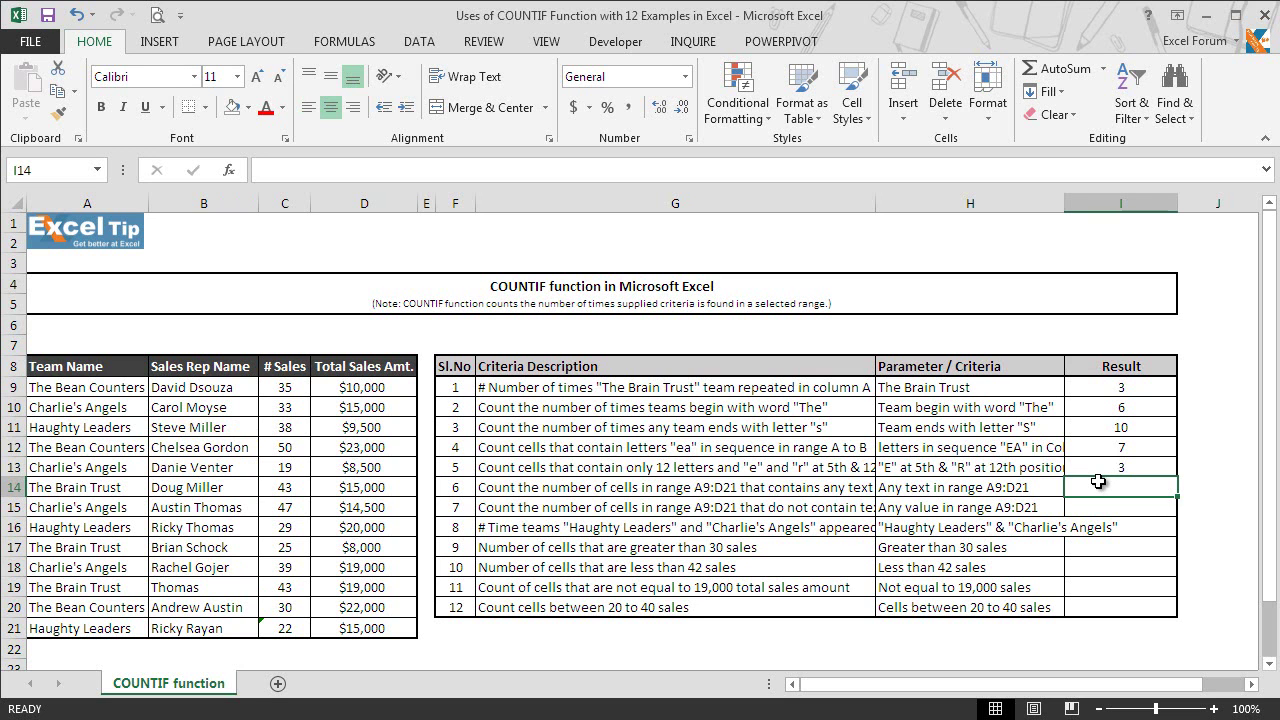
key(Up)
double_click(1158, 467)
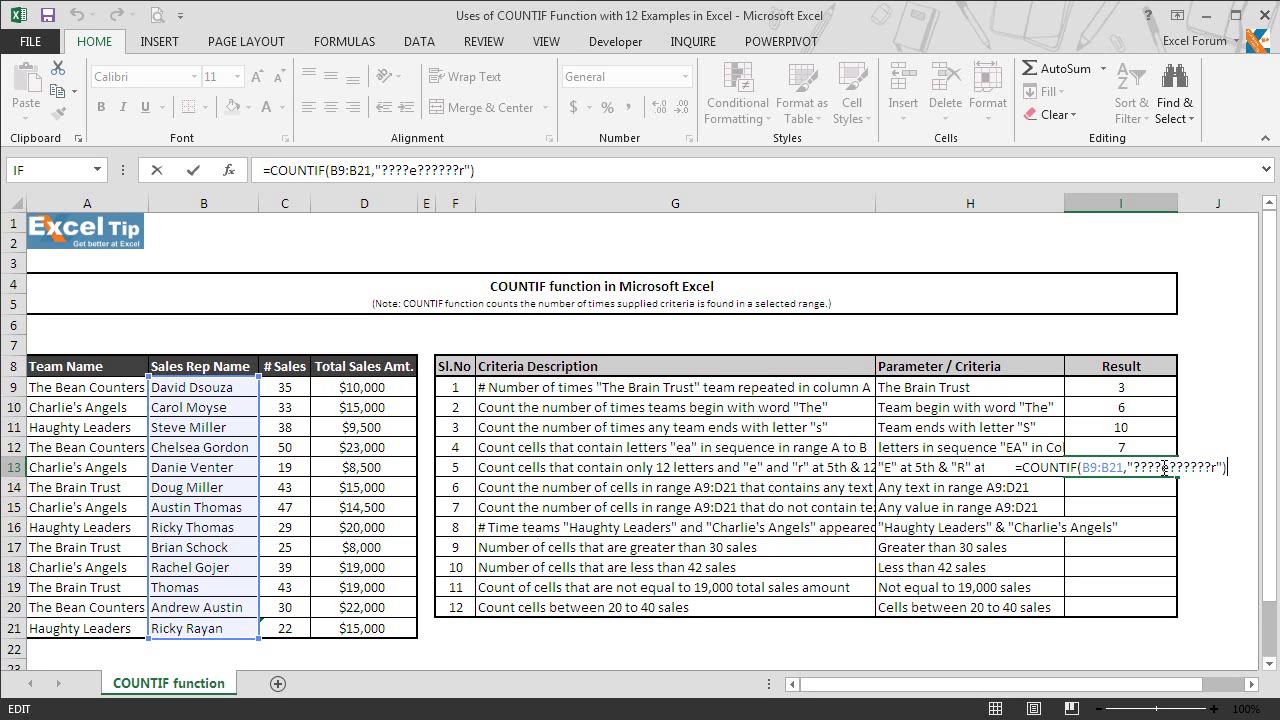
key(ctrl+Return)
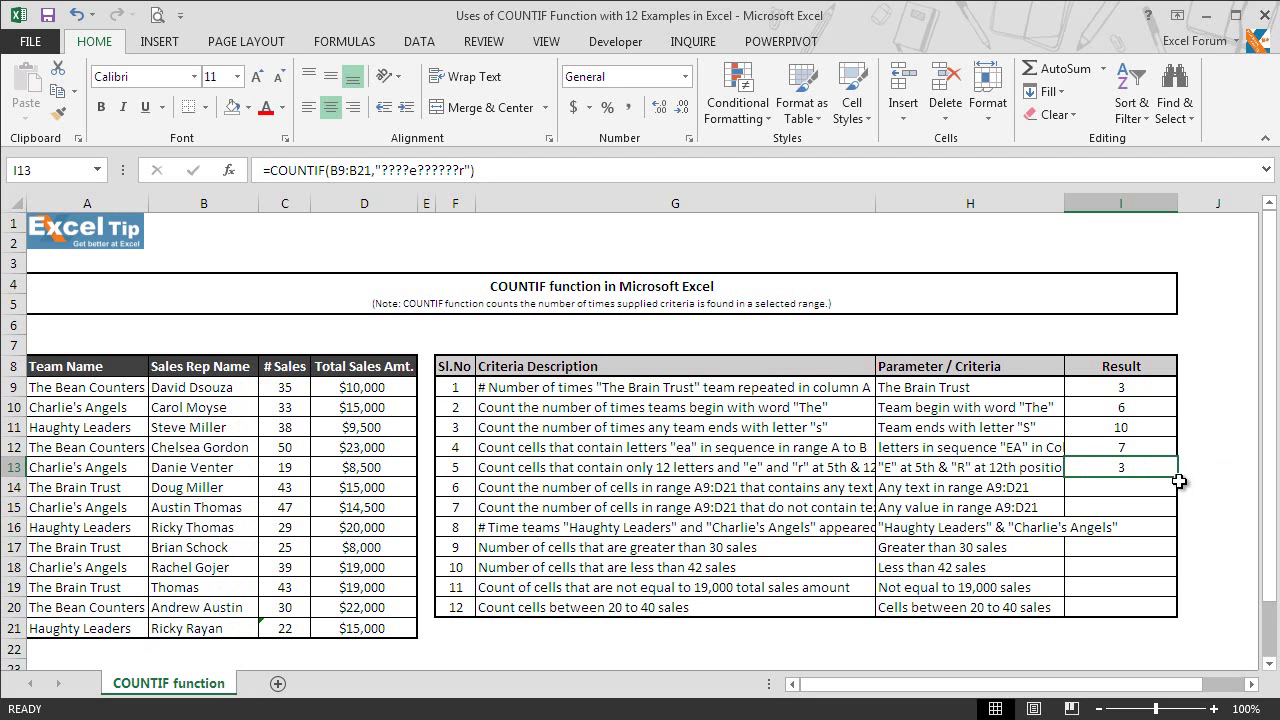
- Enter =COUNTIF(A9:D21,"*") in I14 to count the cells that contain any text
click(1166, 483)
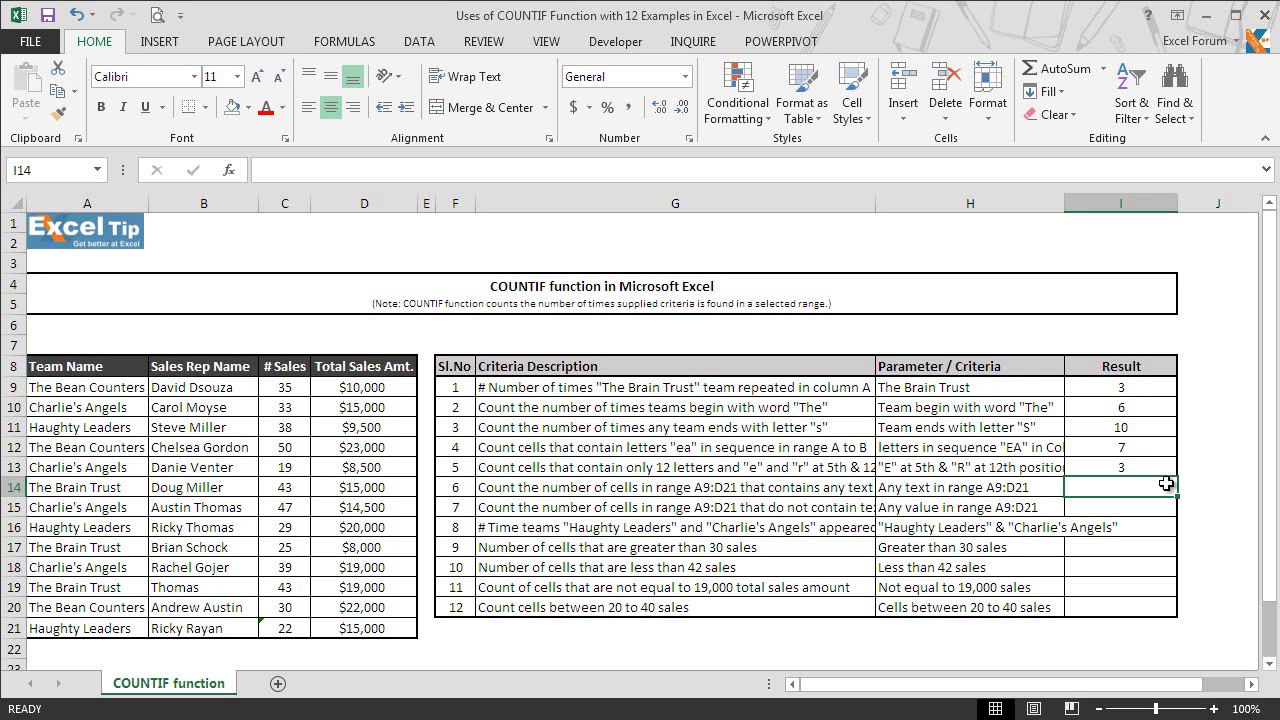
text(=countif)
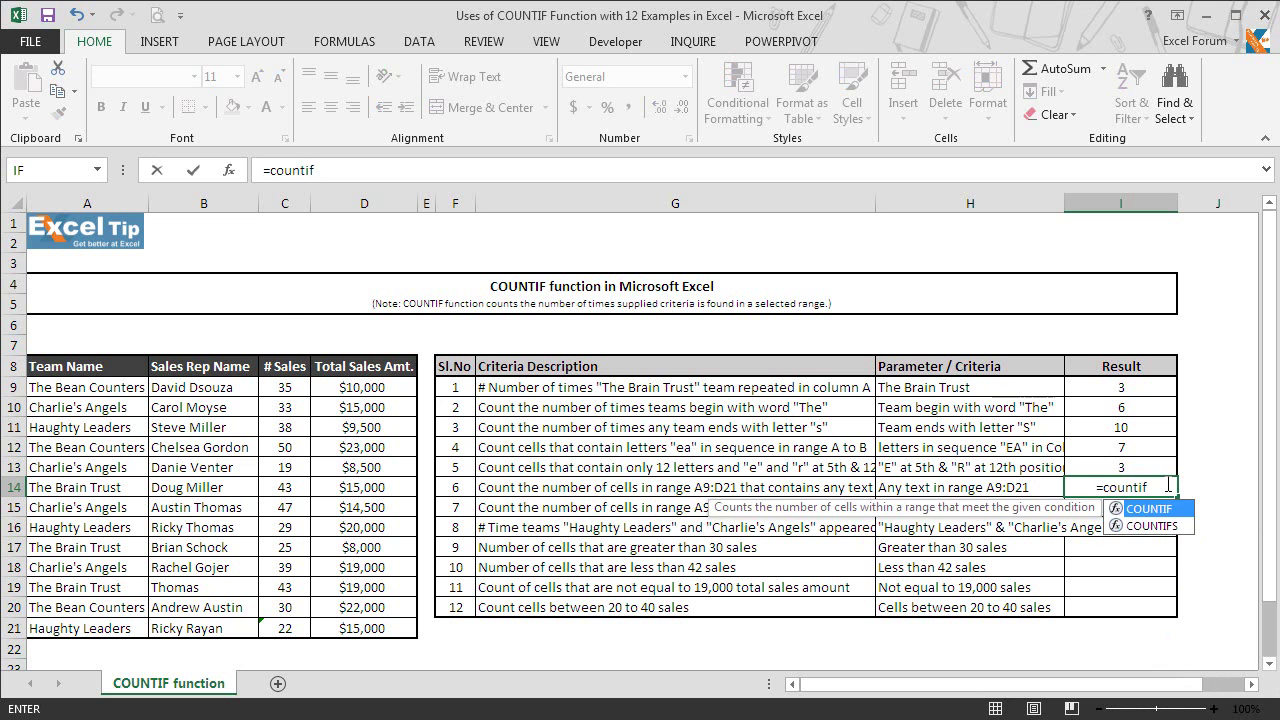
key(Tab)
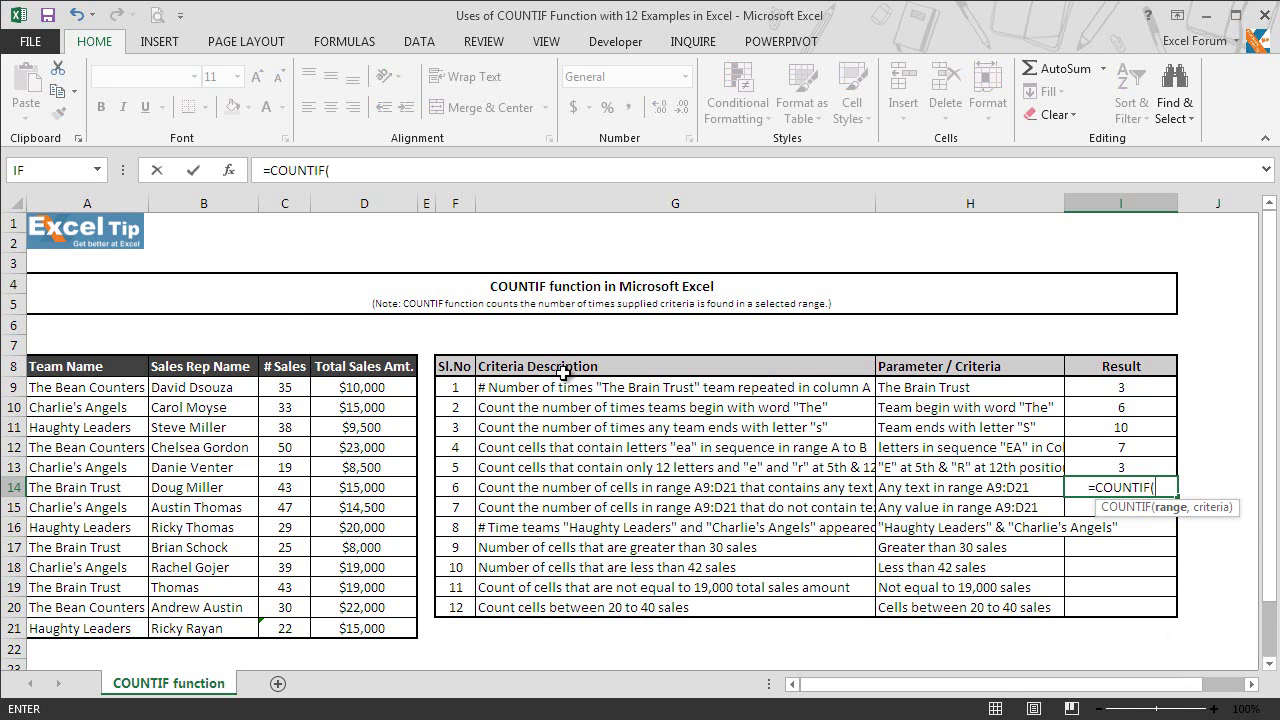
drag(138, 392, 384, 628)
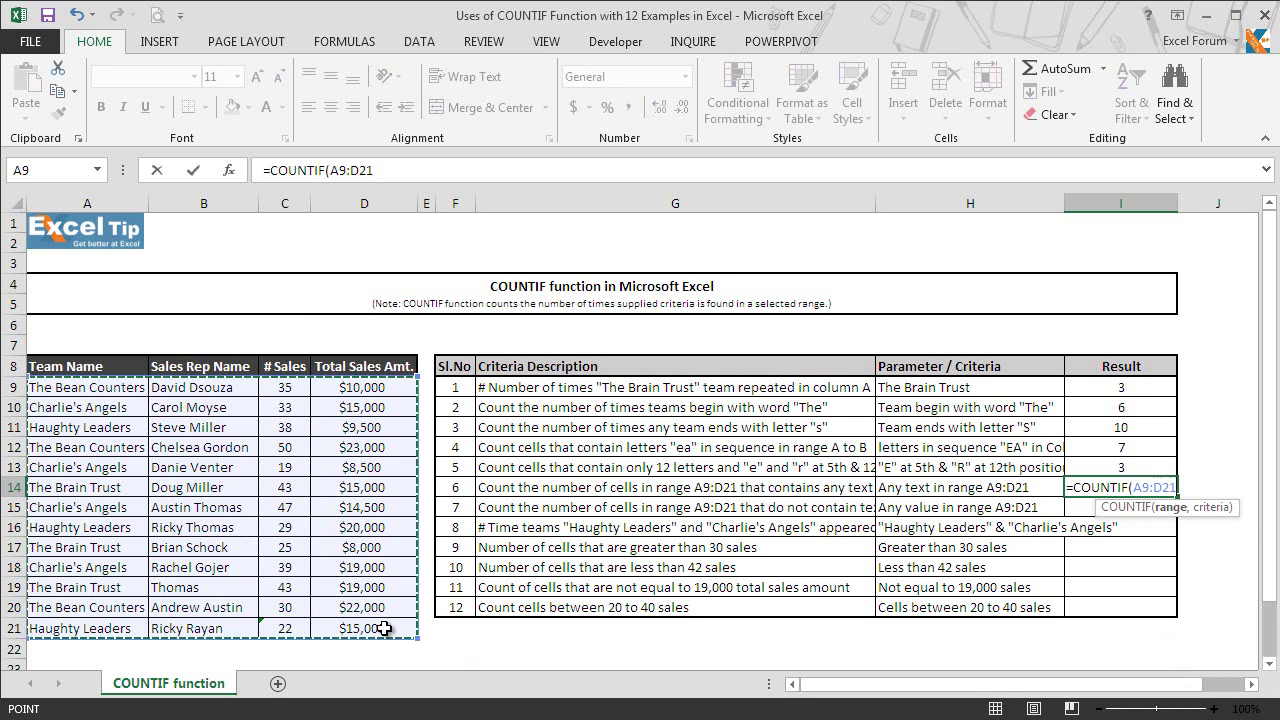
text(,)
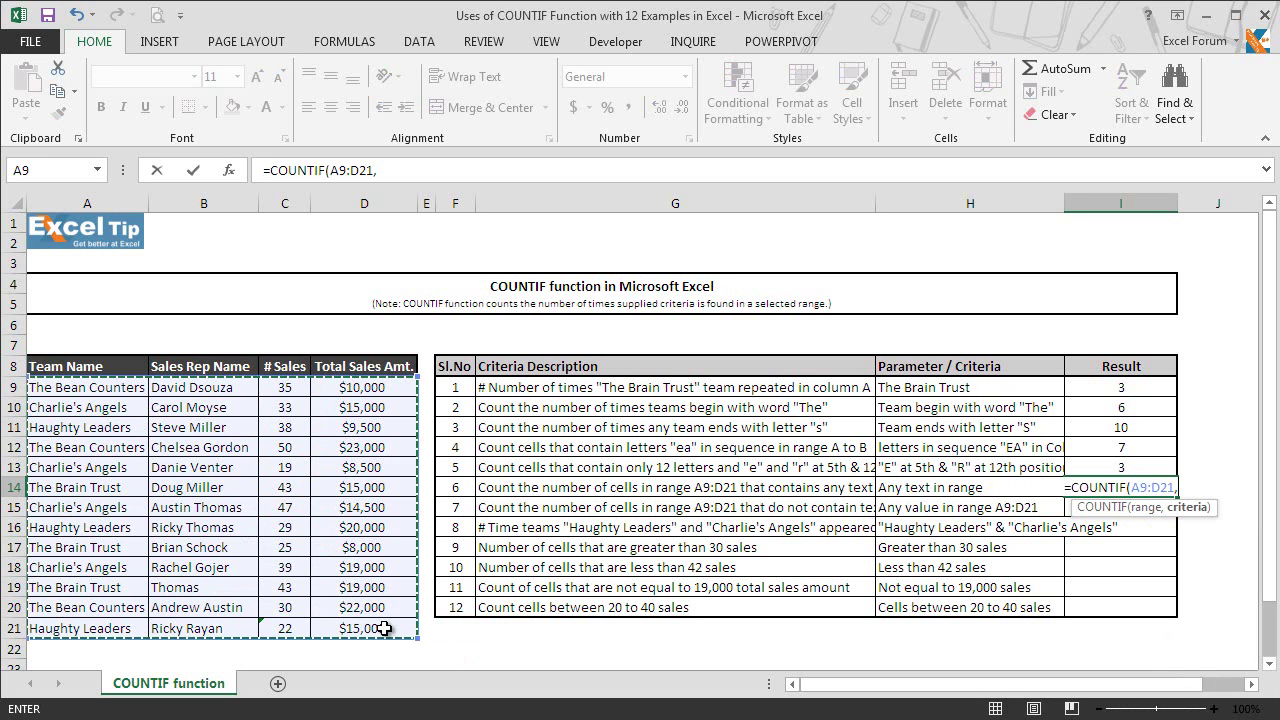
text("*)
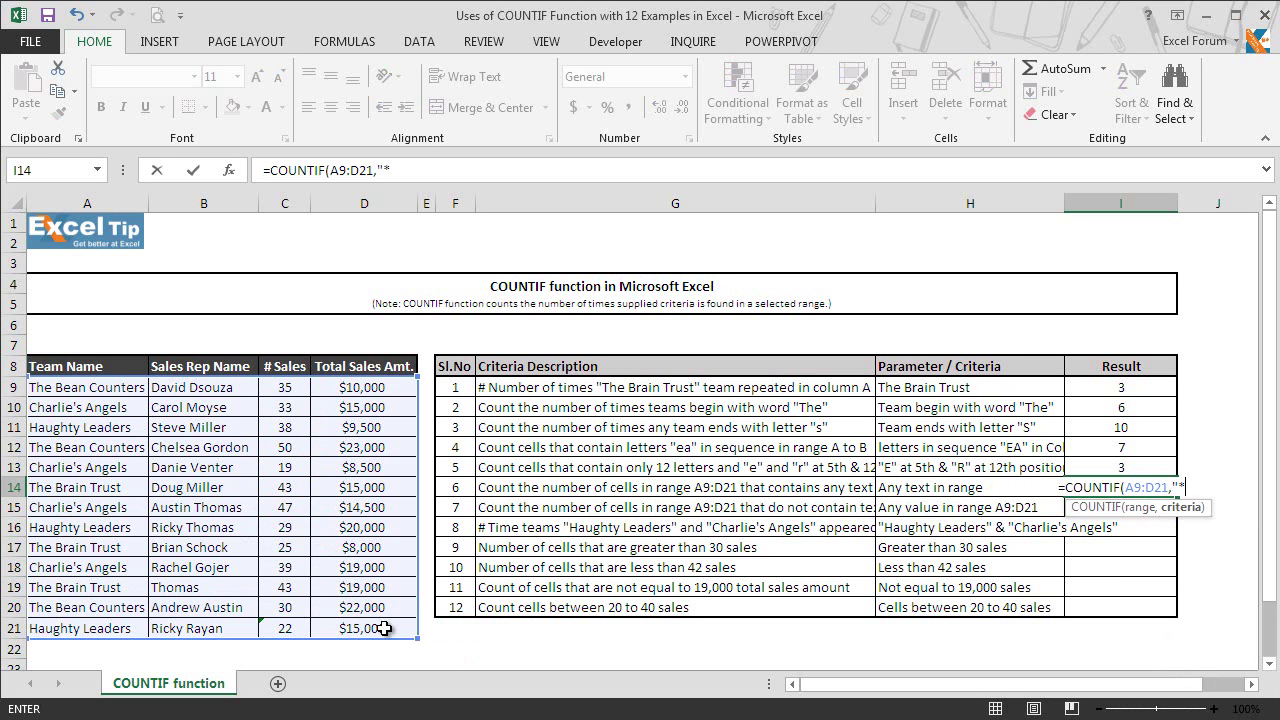
text("))
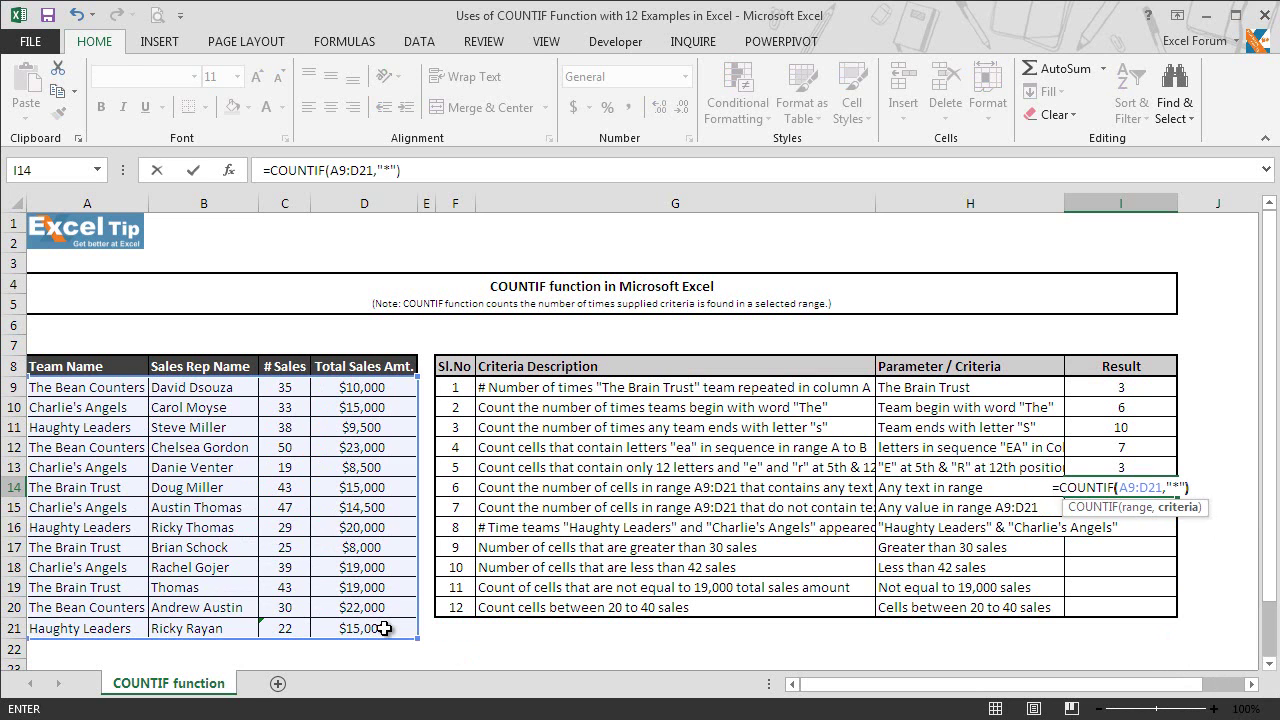
key(Return)
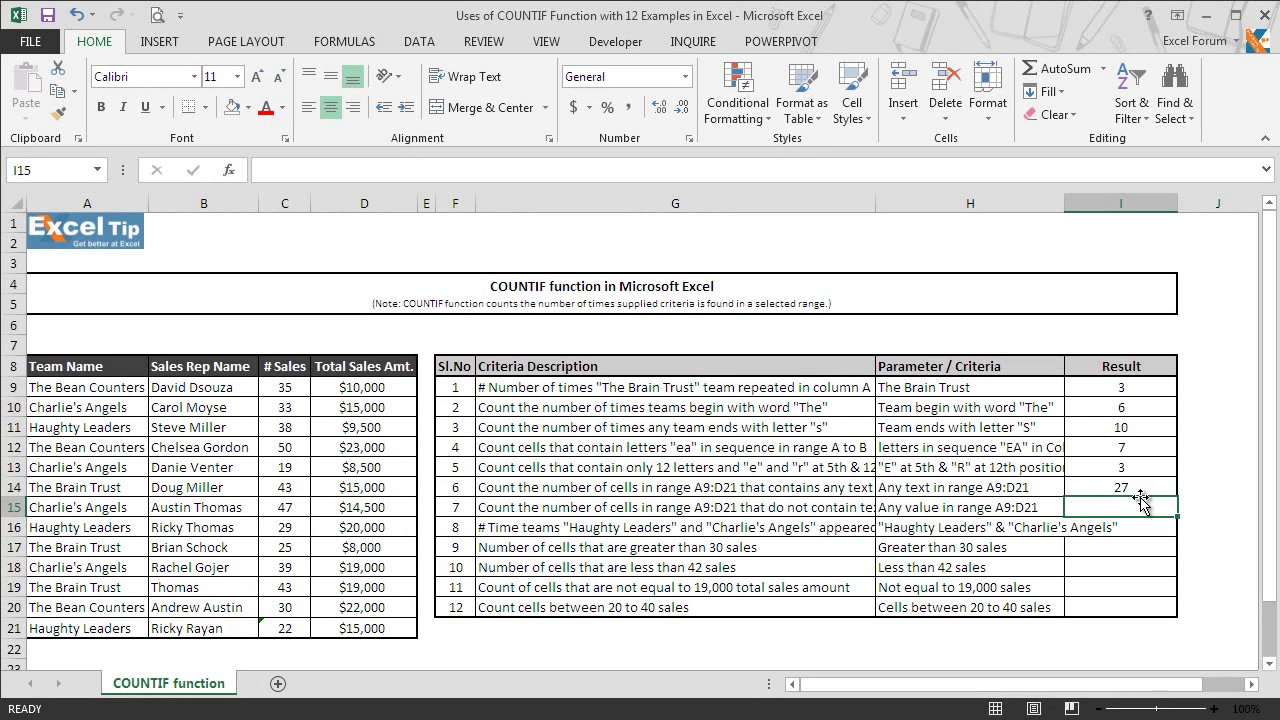
- Enter =COUNTIFS(A9:D21,"<>*") in I15 to count the cells that do not contain text
text(=countifs)
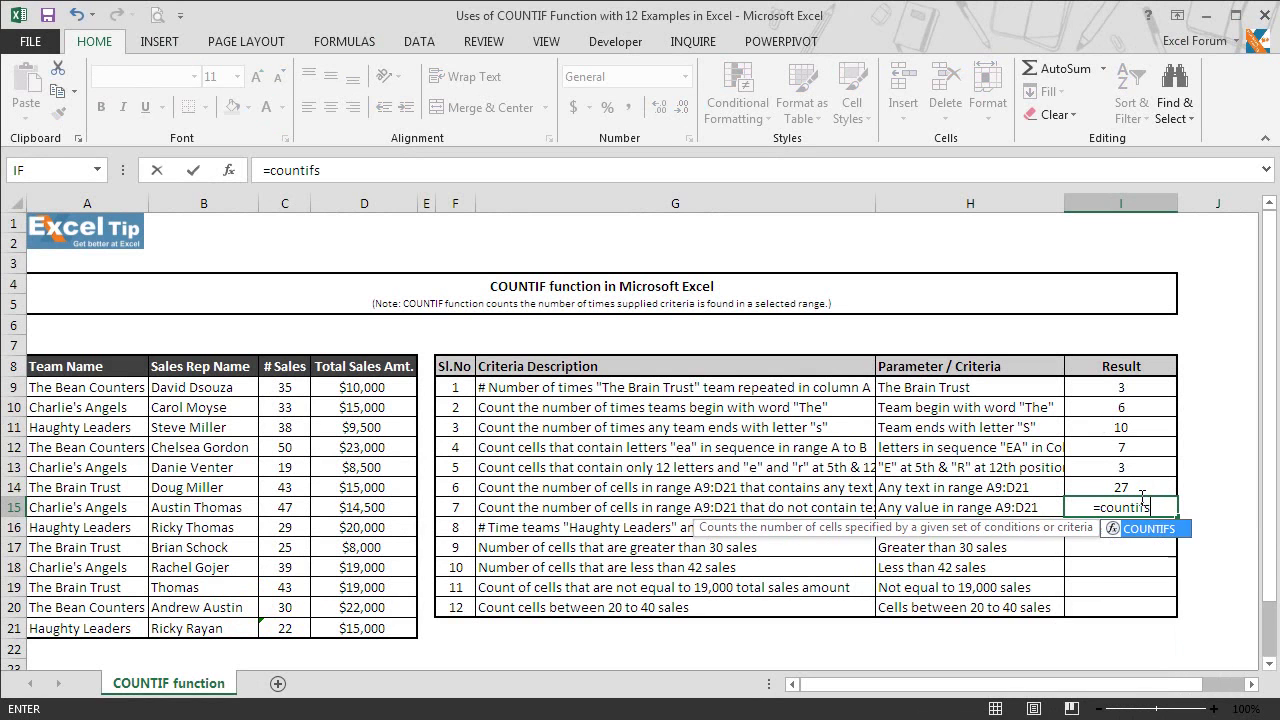
key(Tab)
drag(100, 388, 359, 628)
text(,"<>*"))
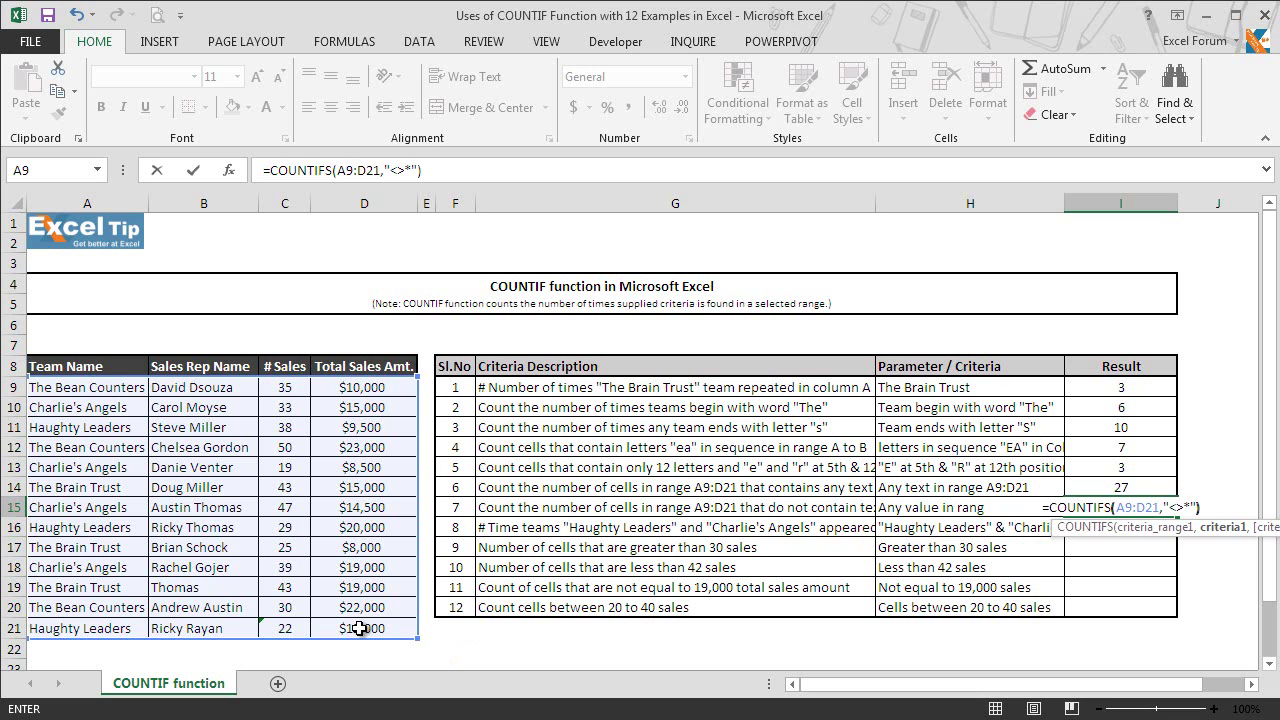
key(Return)
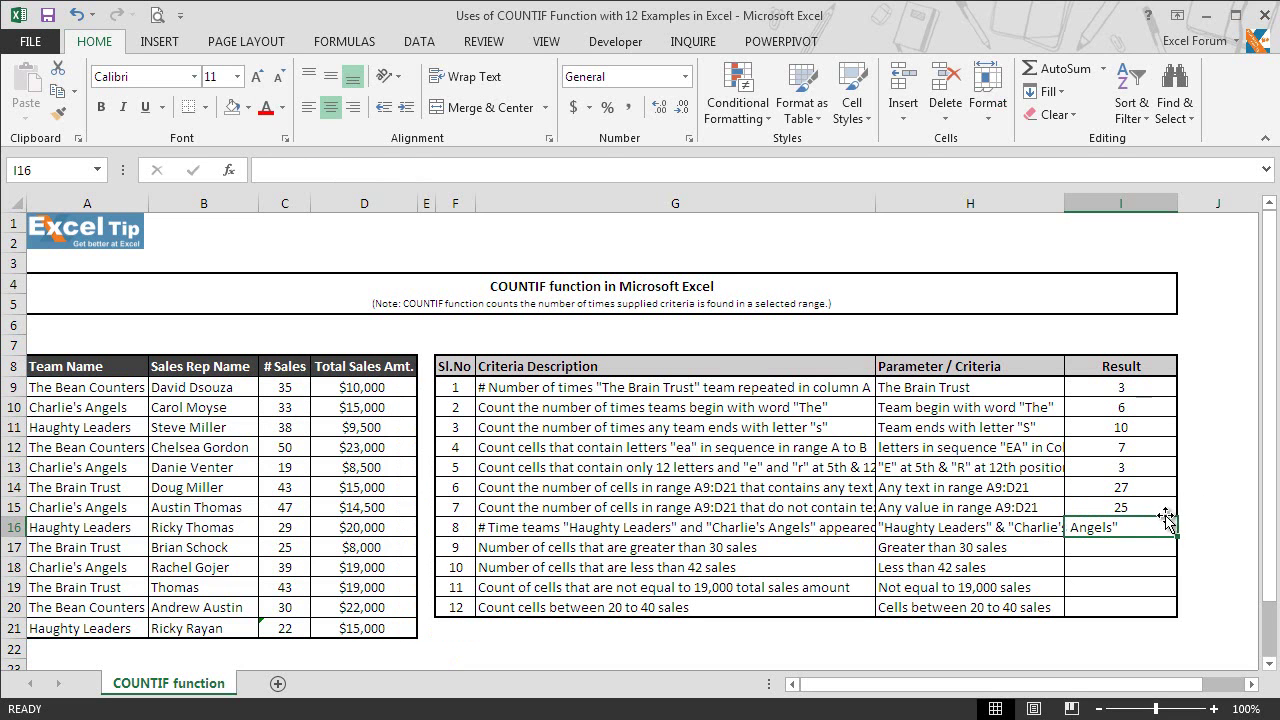
- Convert the sales figure stored as text in C21 to a number
click(279, 626)
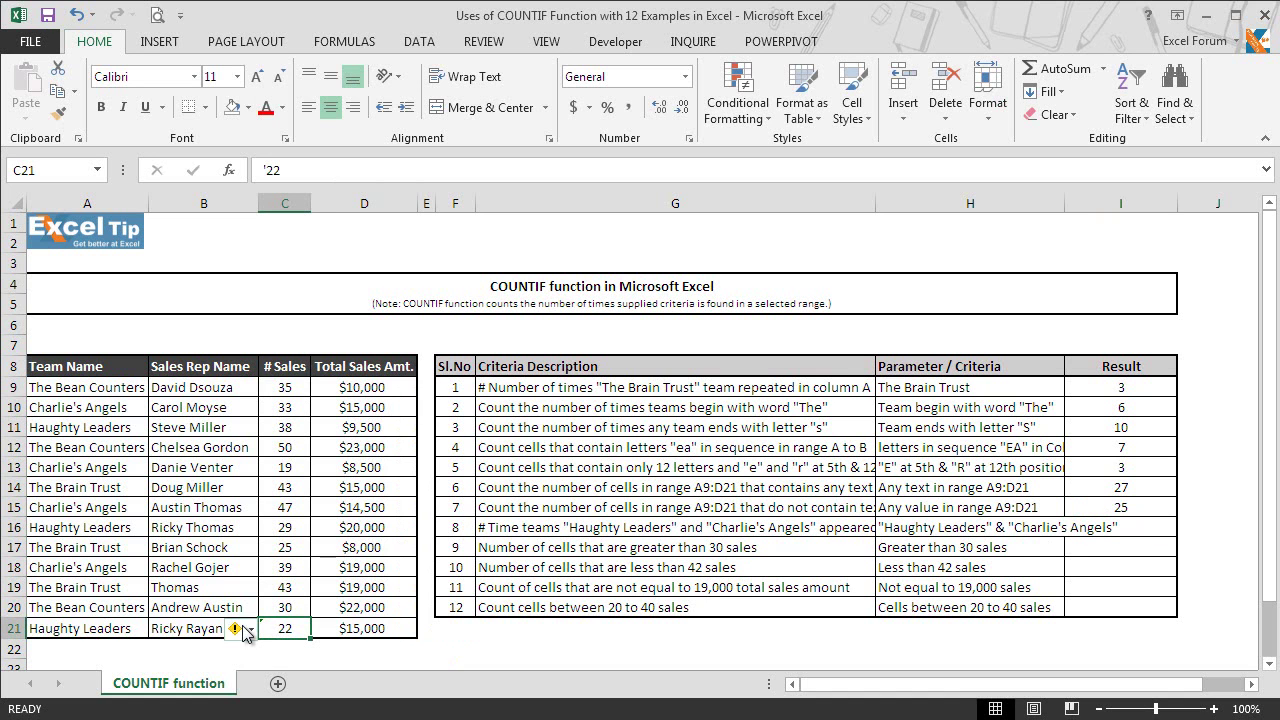
click(250, 628)
click(310, 508)
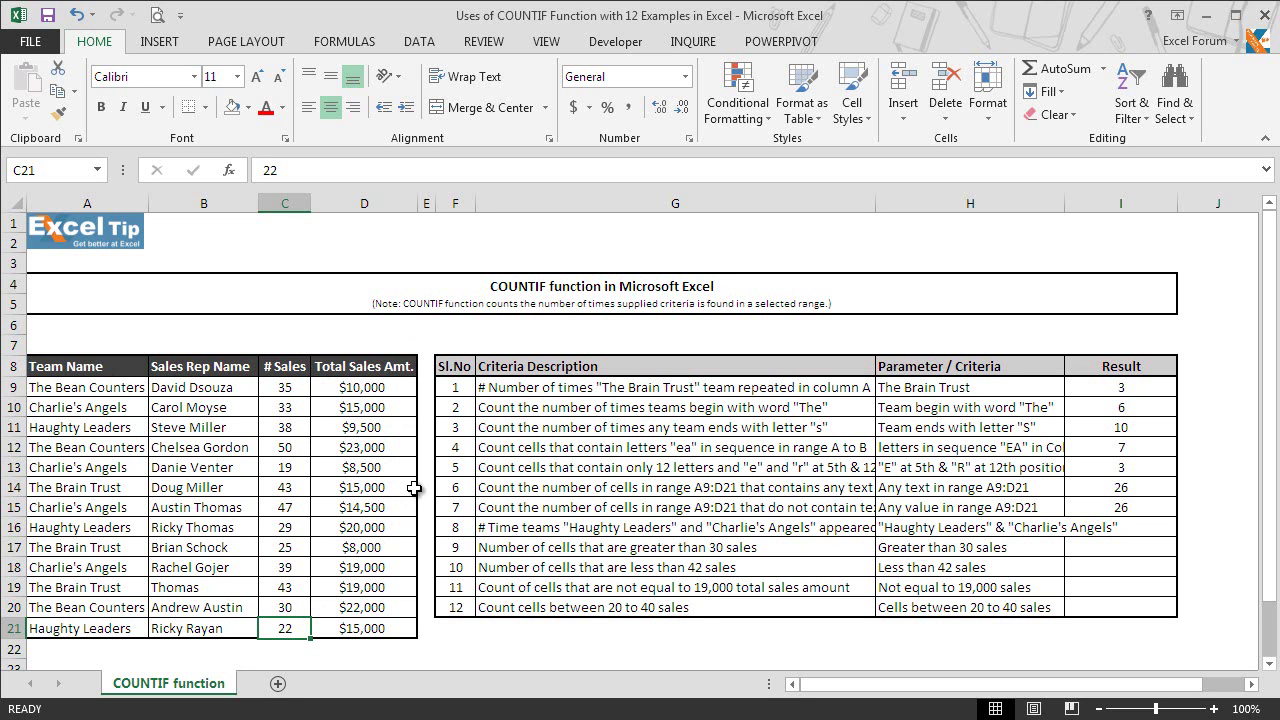
- Enter =COUNTIF(A9:A21,"Haughty Leaders") in I16 to count that team's appearances
click(1141, 528)
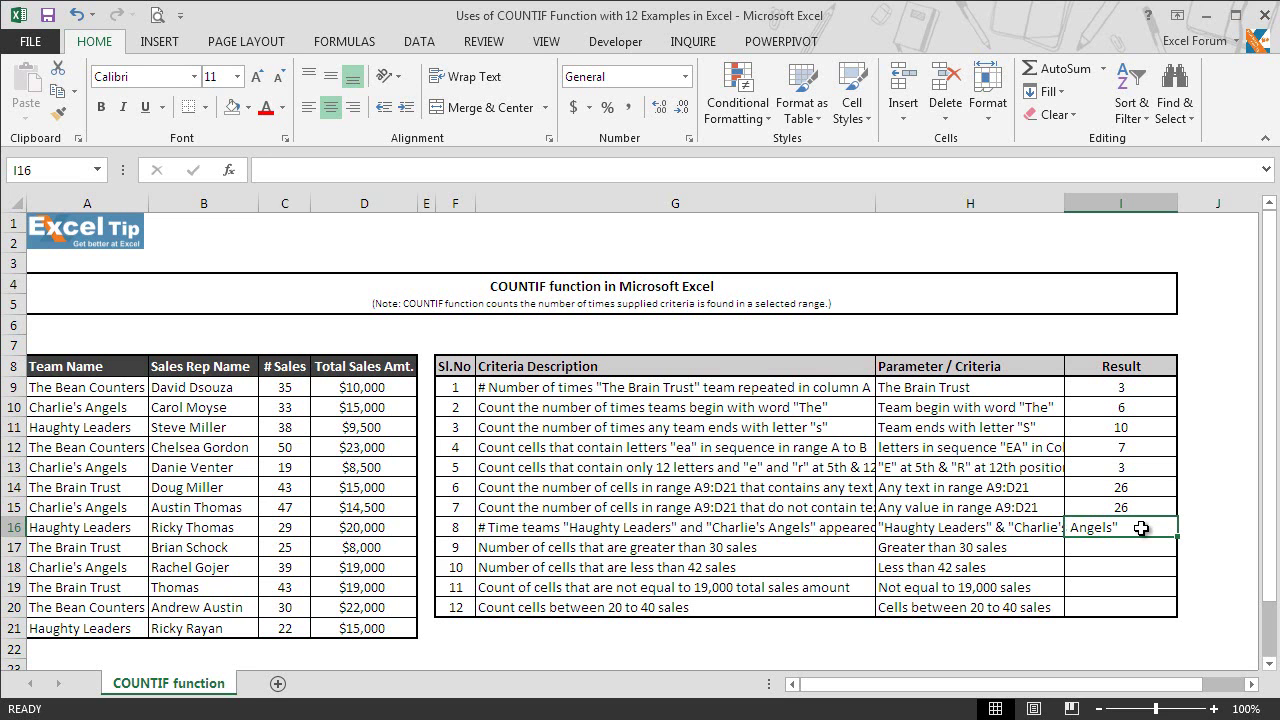
text(=COU)
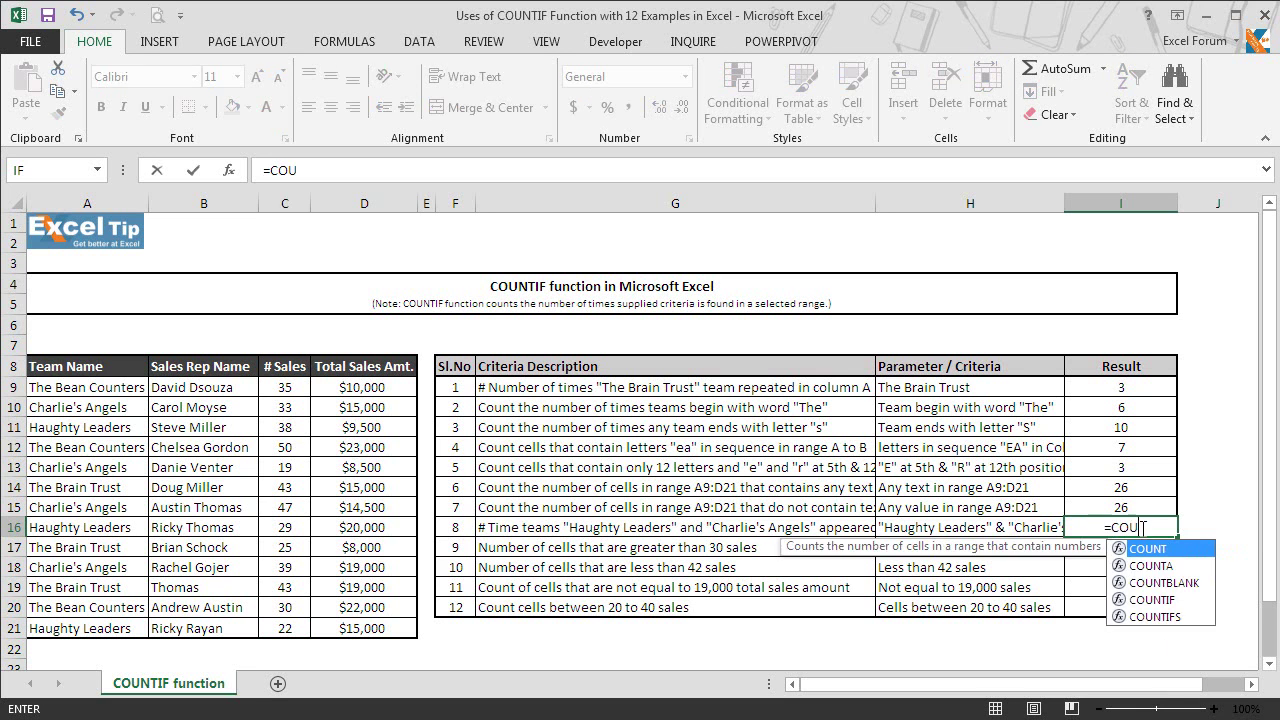
text(NTIF()
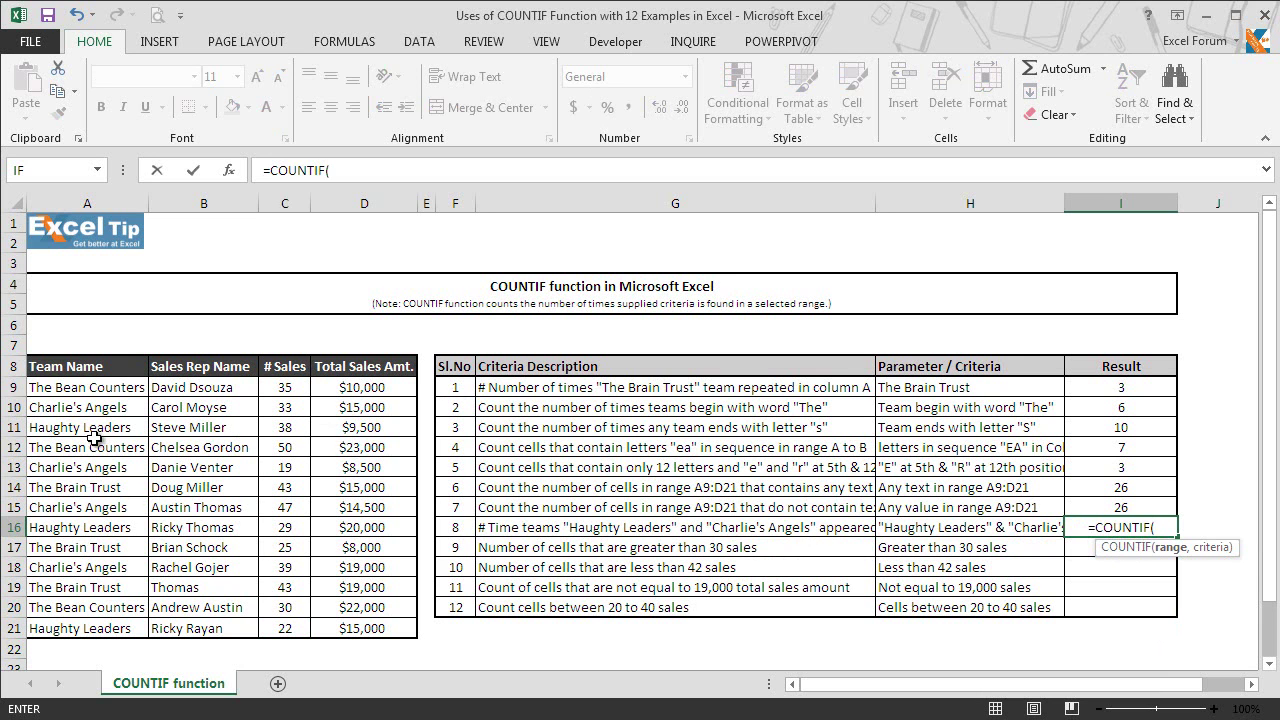
drag(88, 389, 89, 630)
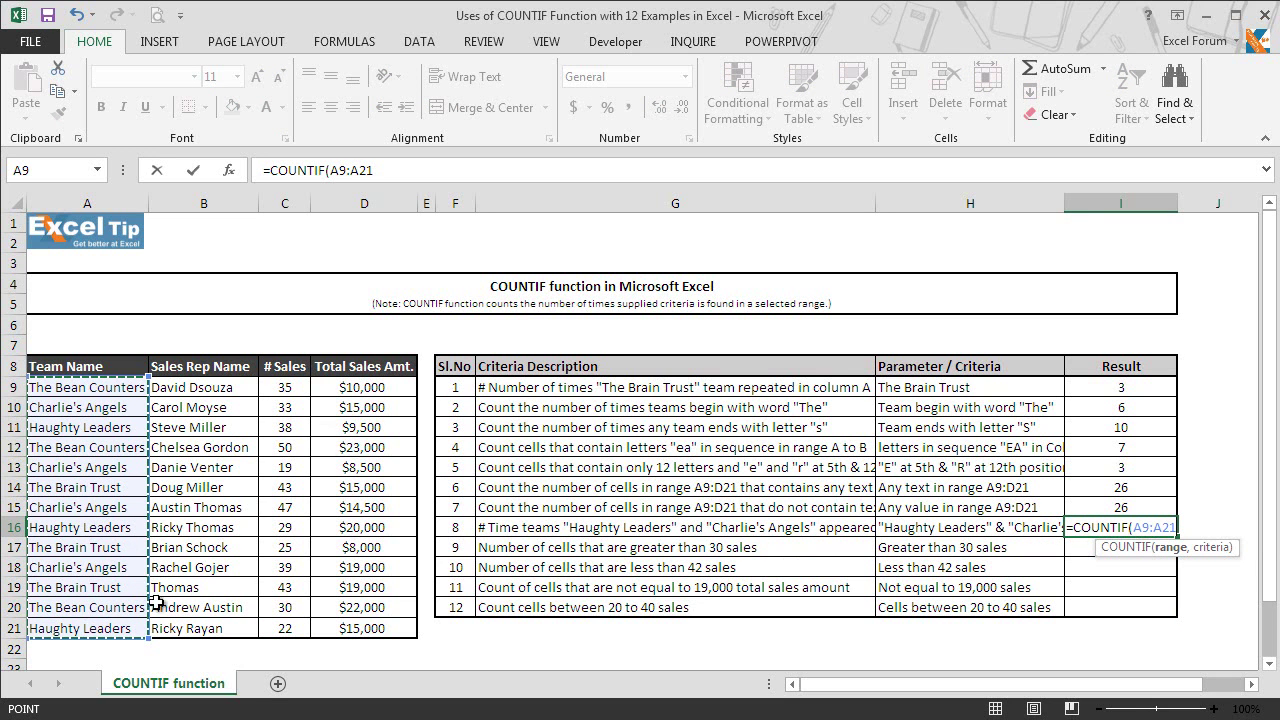
text(,)
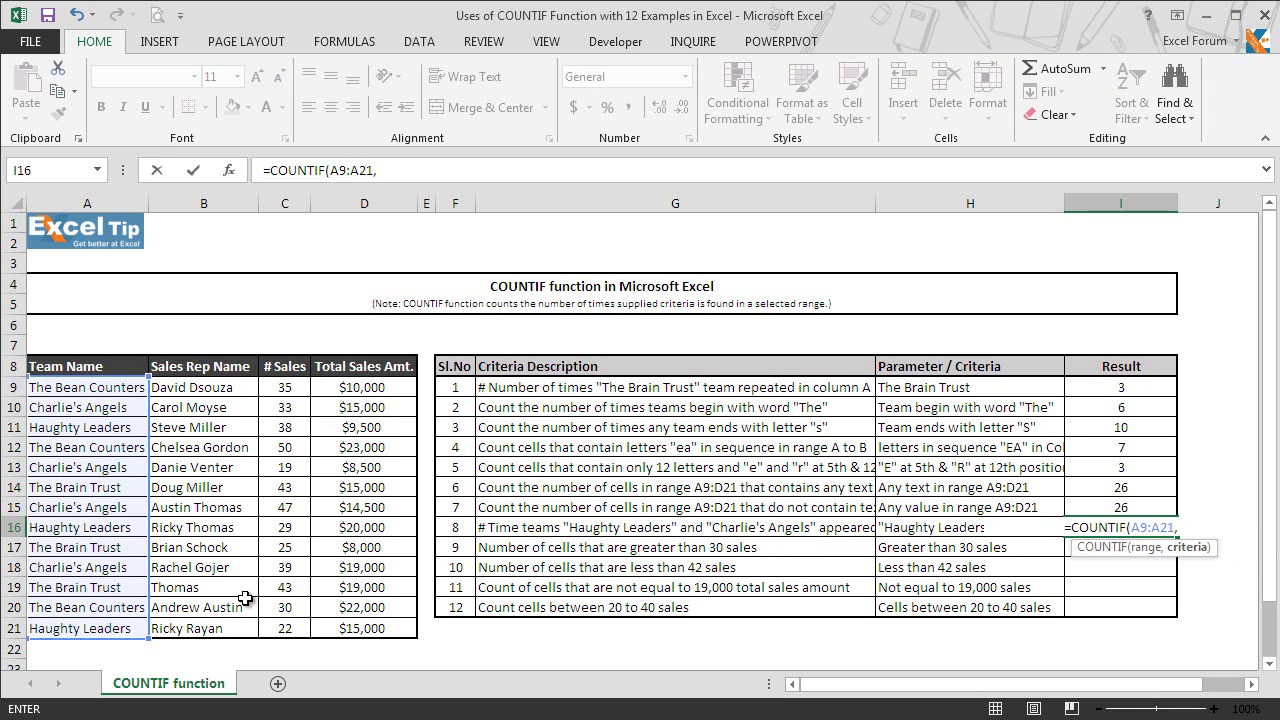
text("Haugh)
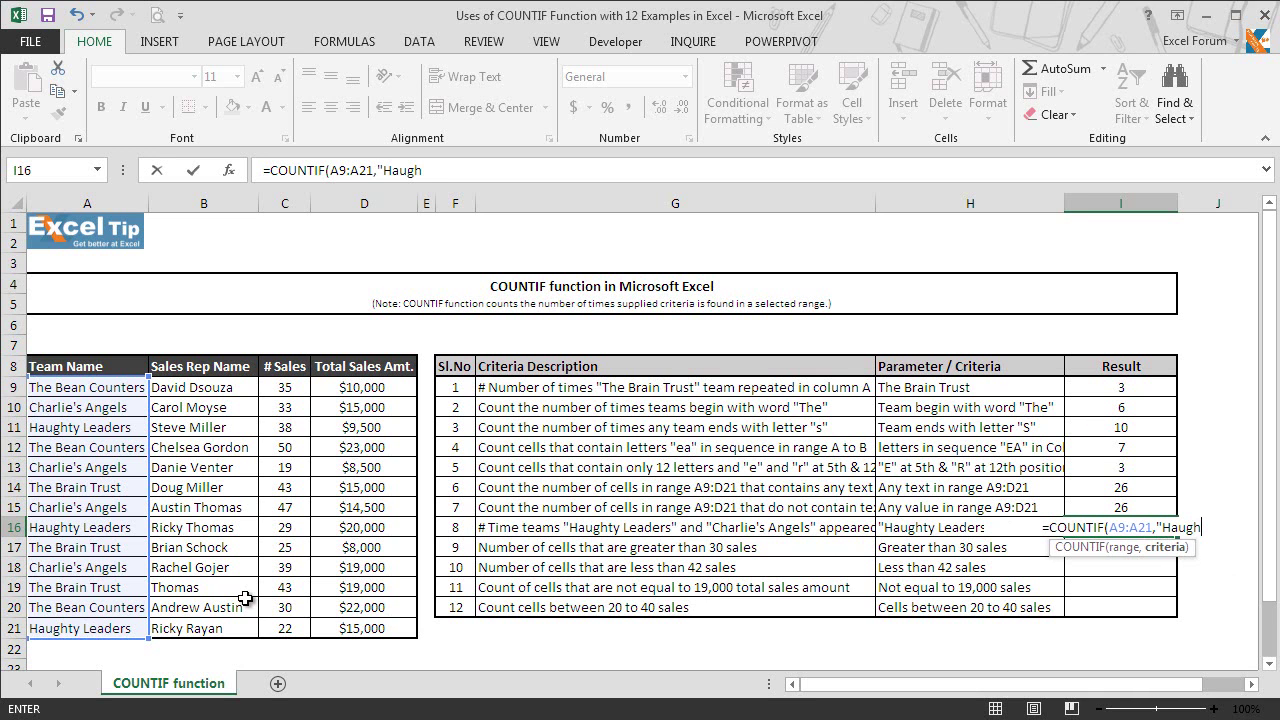
text(ty Le)
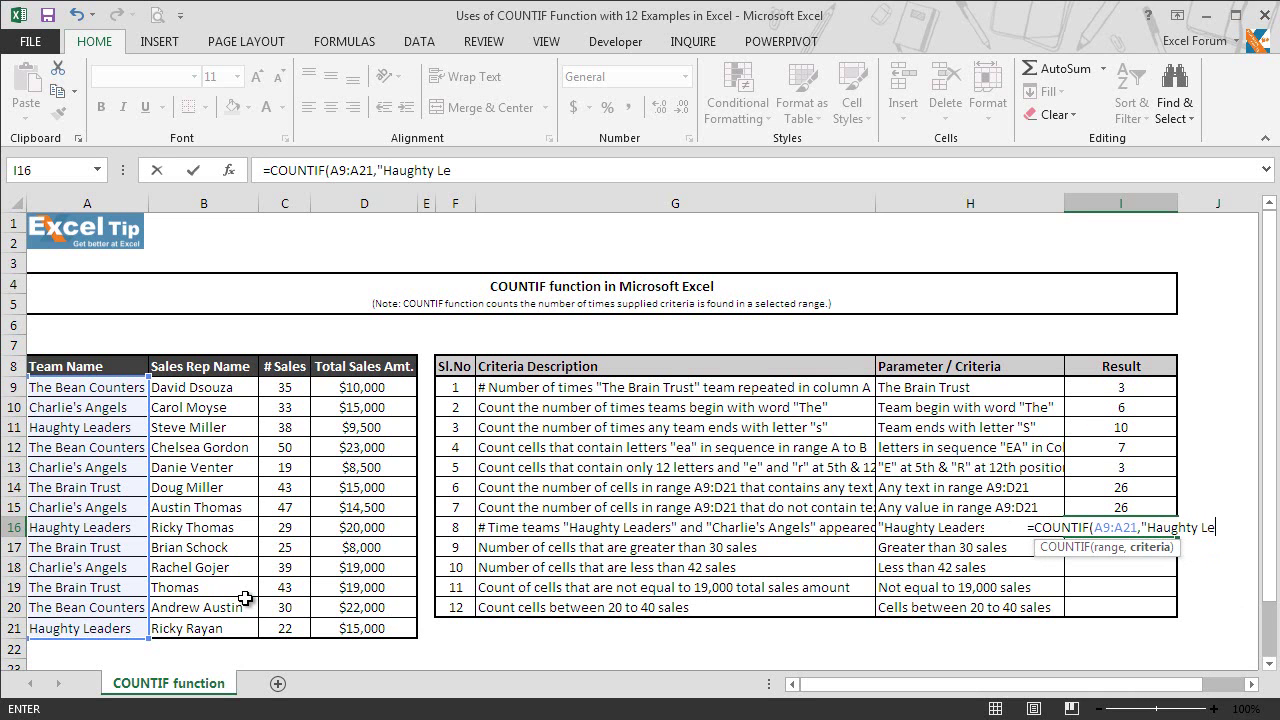
text(aders"))
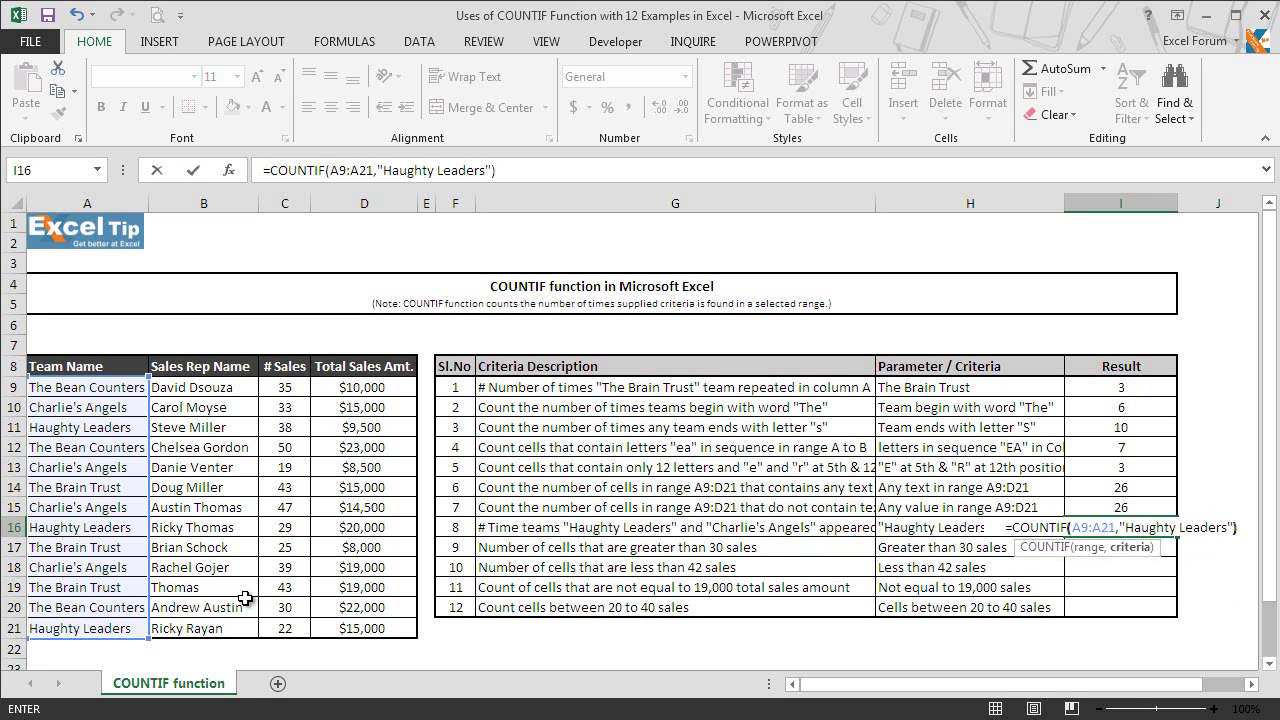
key(Return)
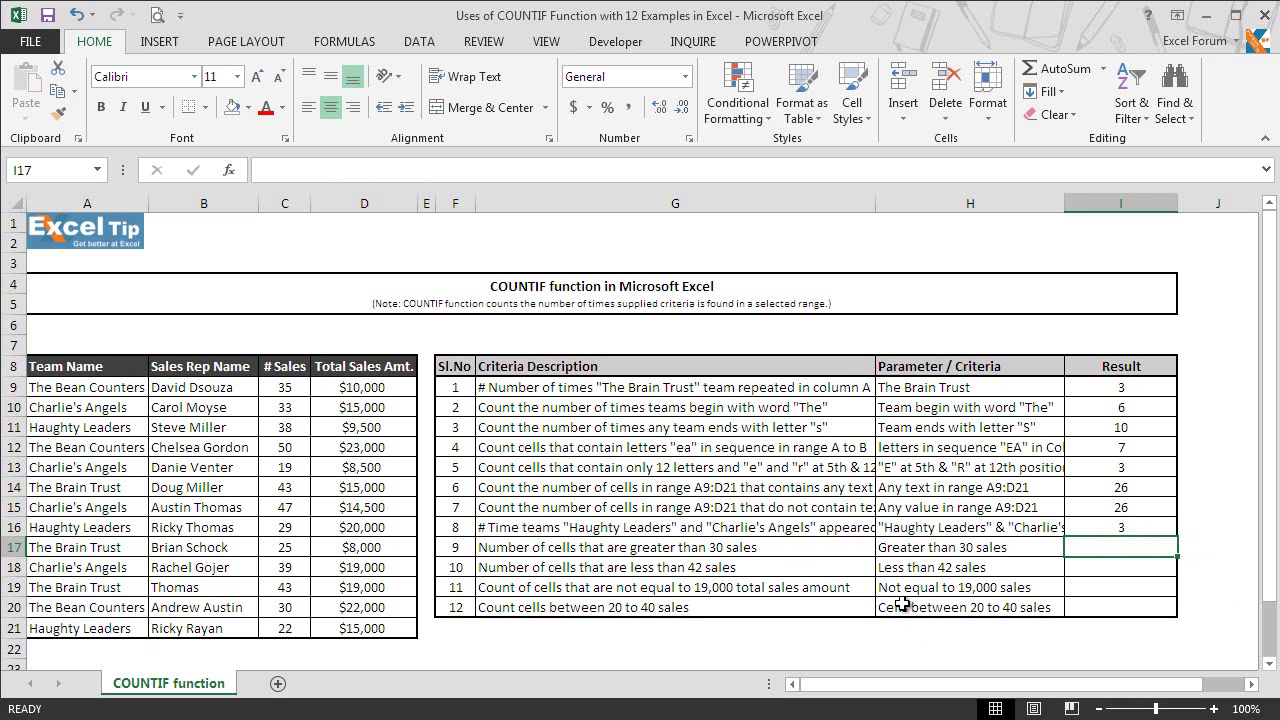
- Extend the formula in I16 with +COUNTIF(A9:A21,"Charlie's Angels") to add the second team's appearances
double_click(1171, 527)
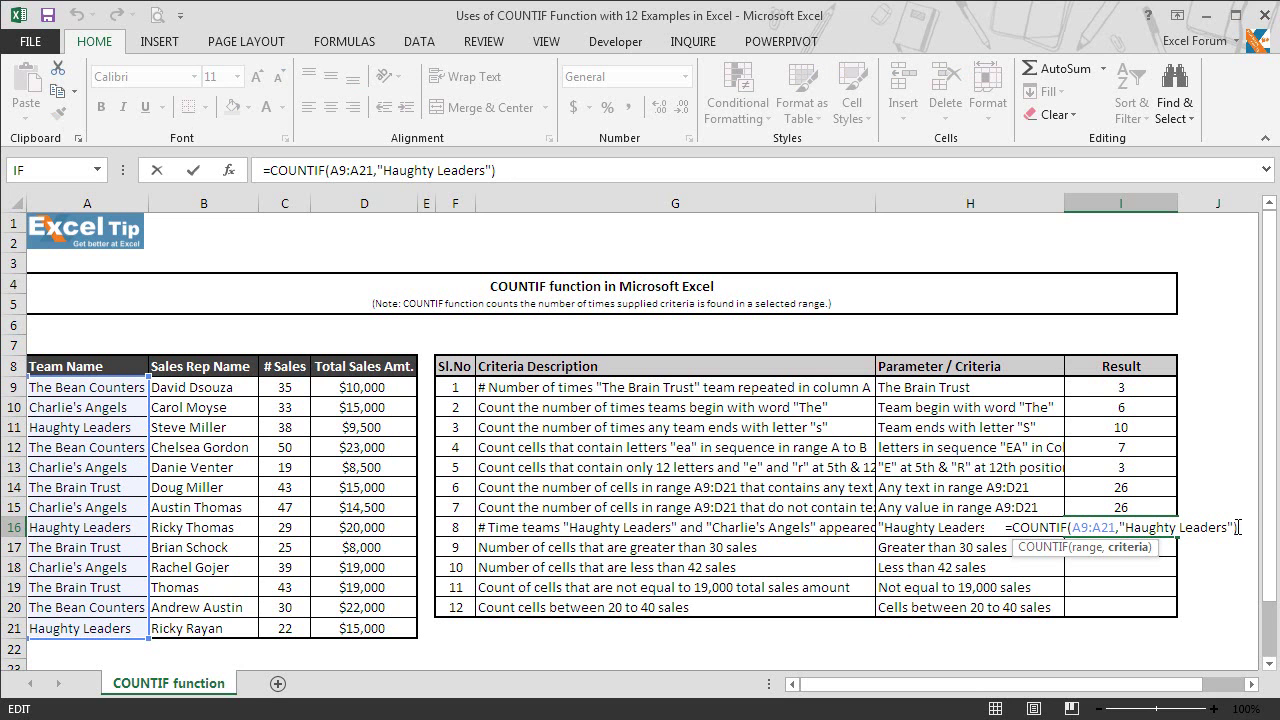
click(1241, 528)
text(+COUNTIF)
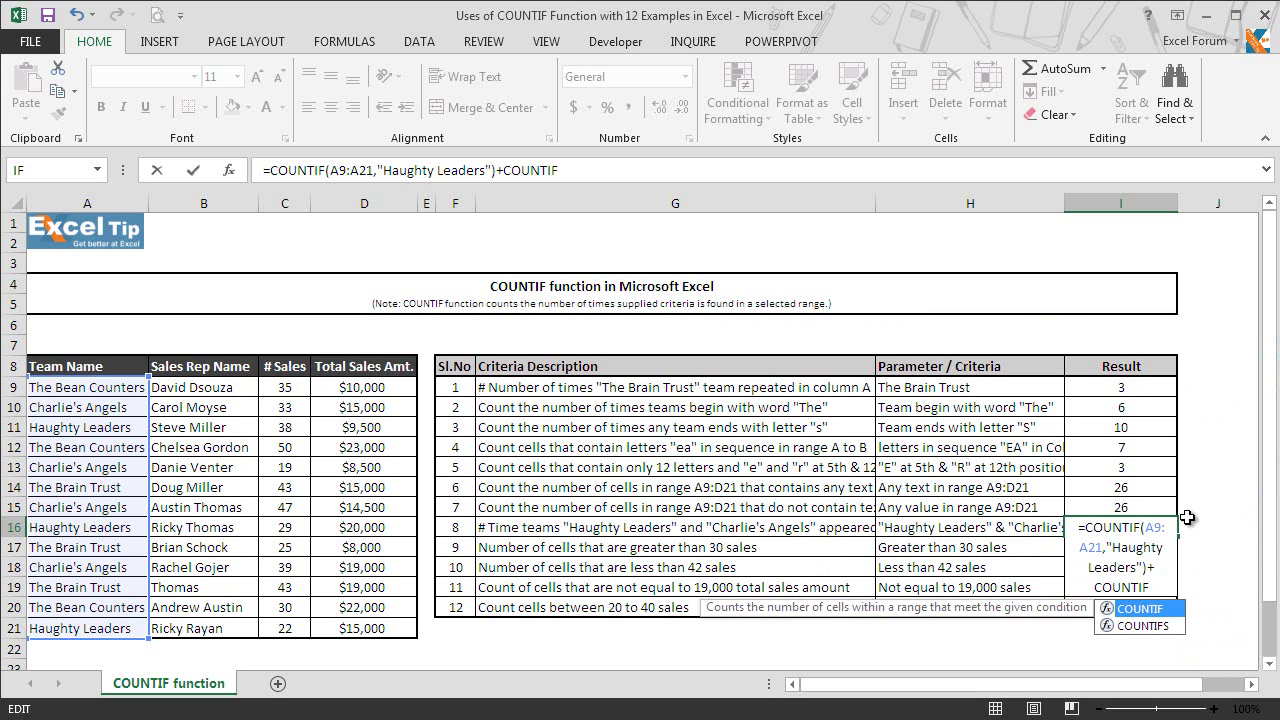
text(()
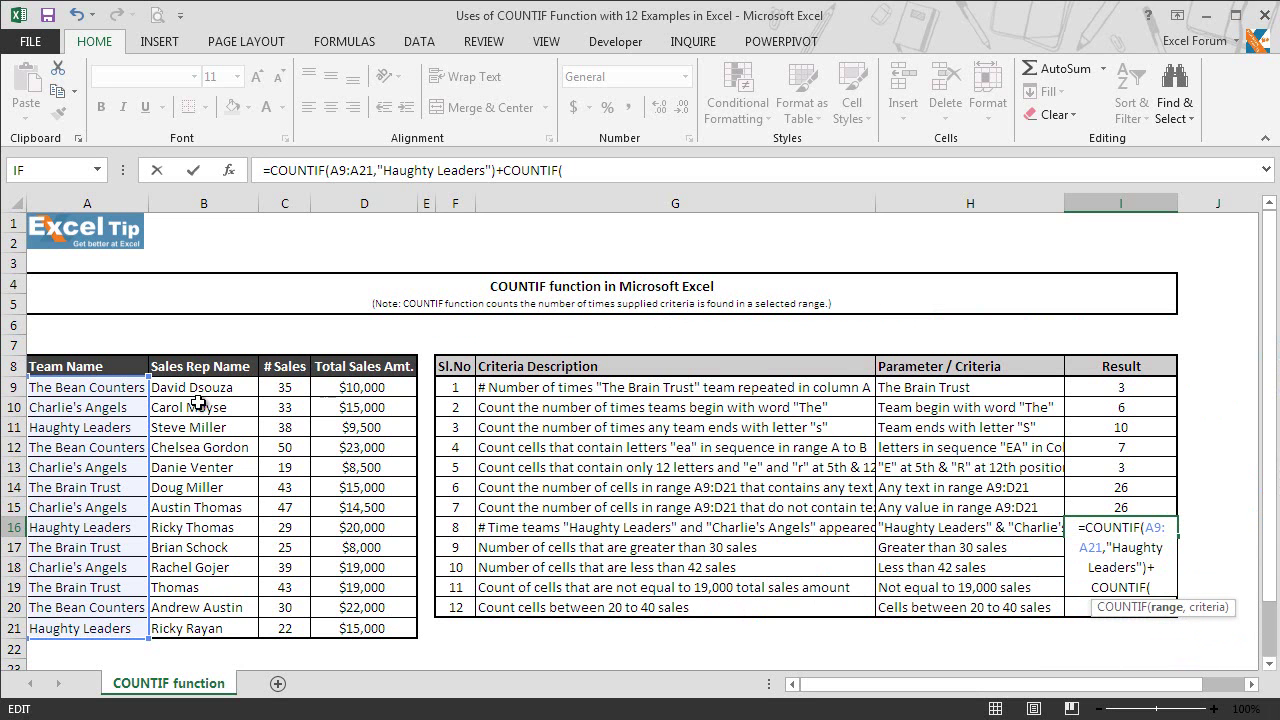
drag(115, 388, 111, 637)
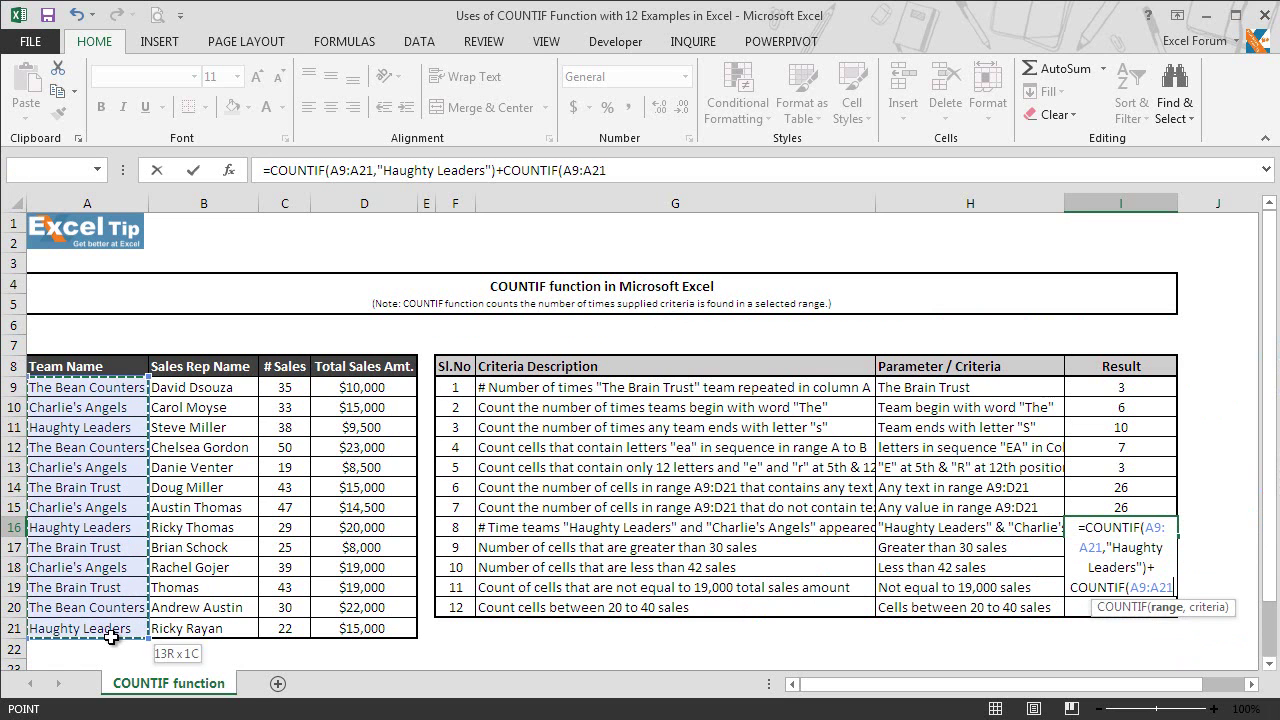
text(,)
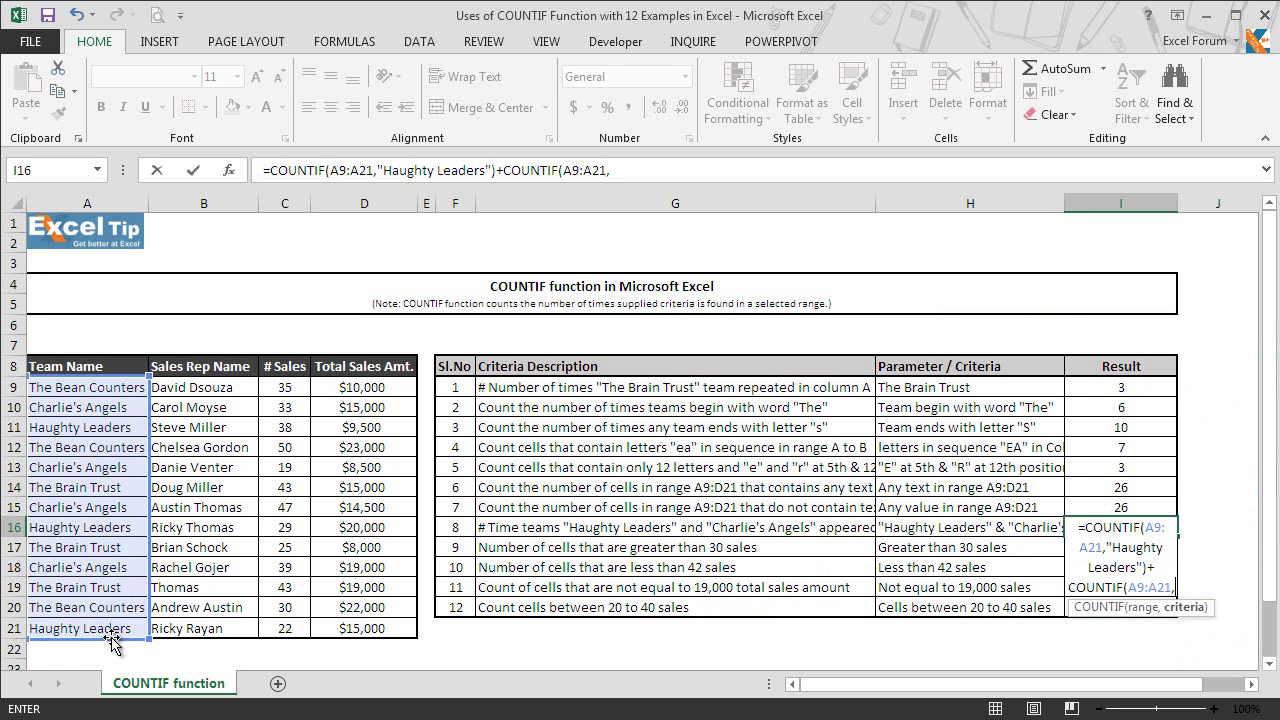
text(")
text(C)
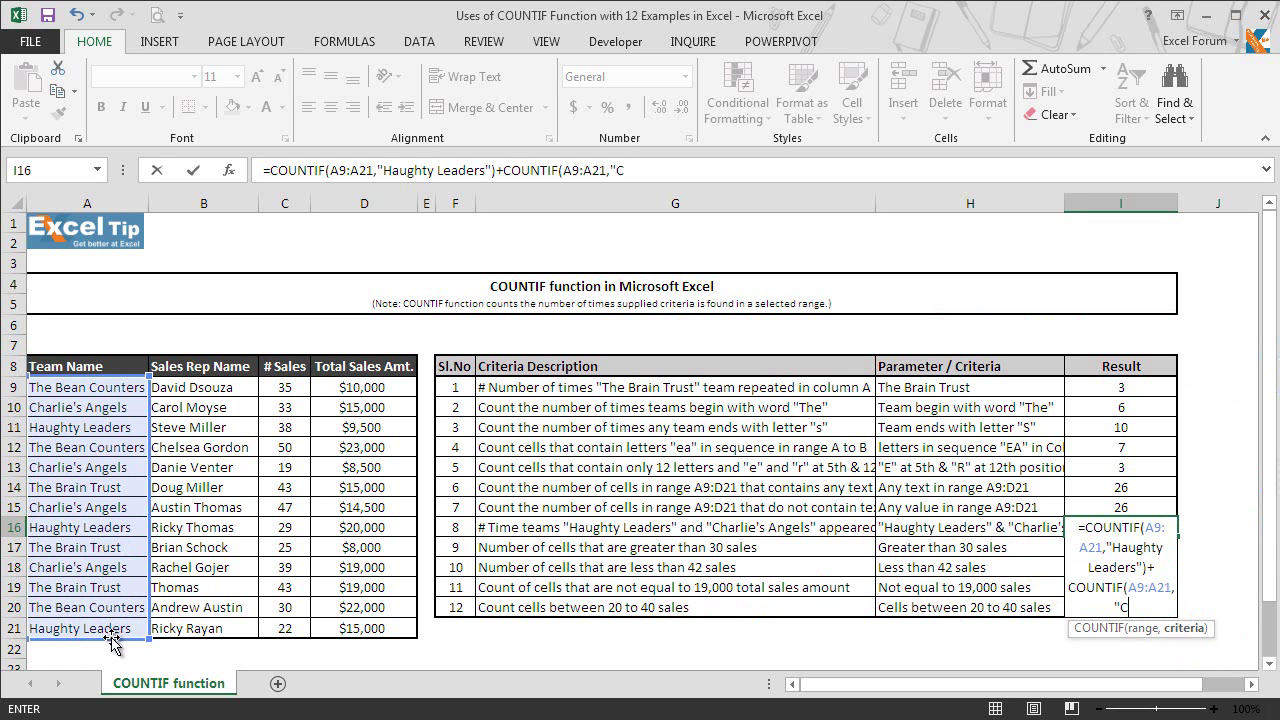
text(harlie's Angels")
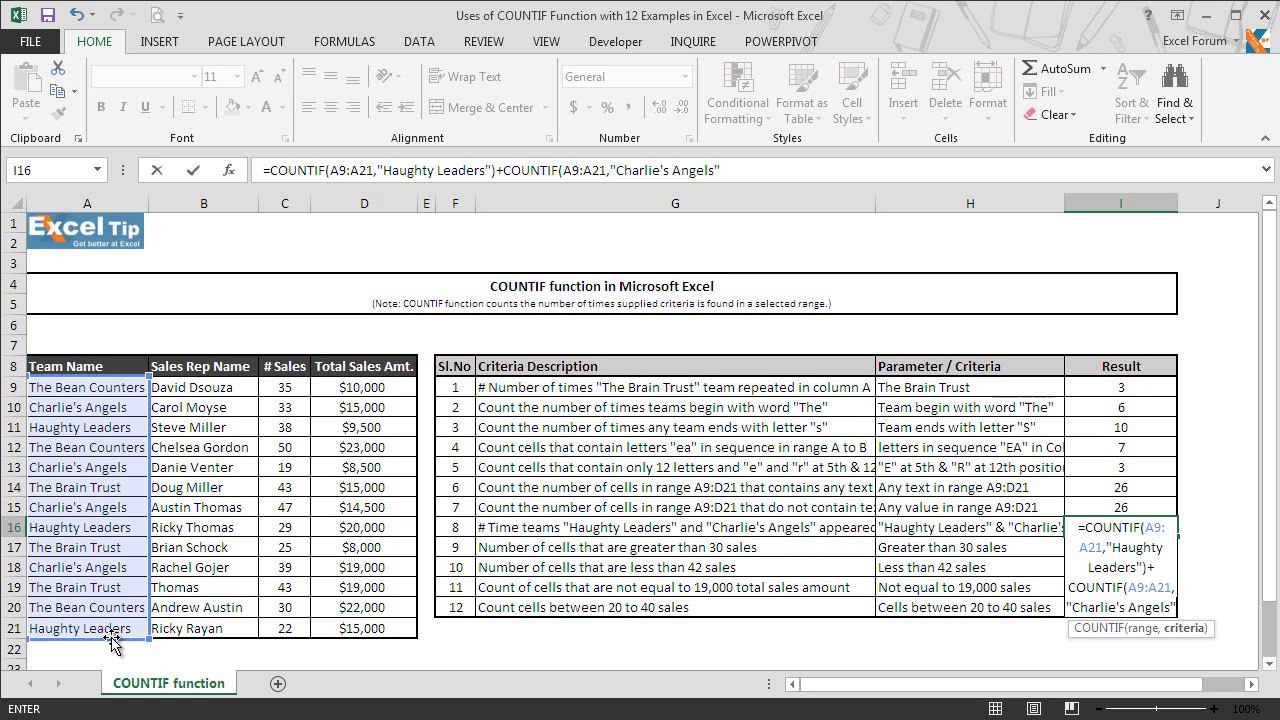
text())
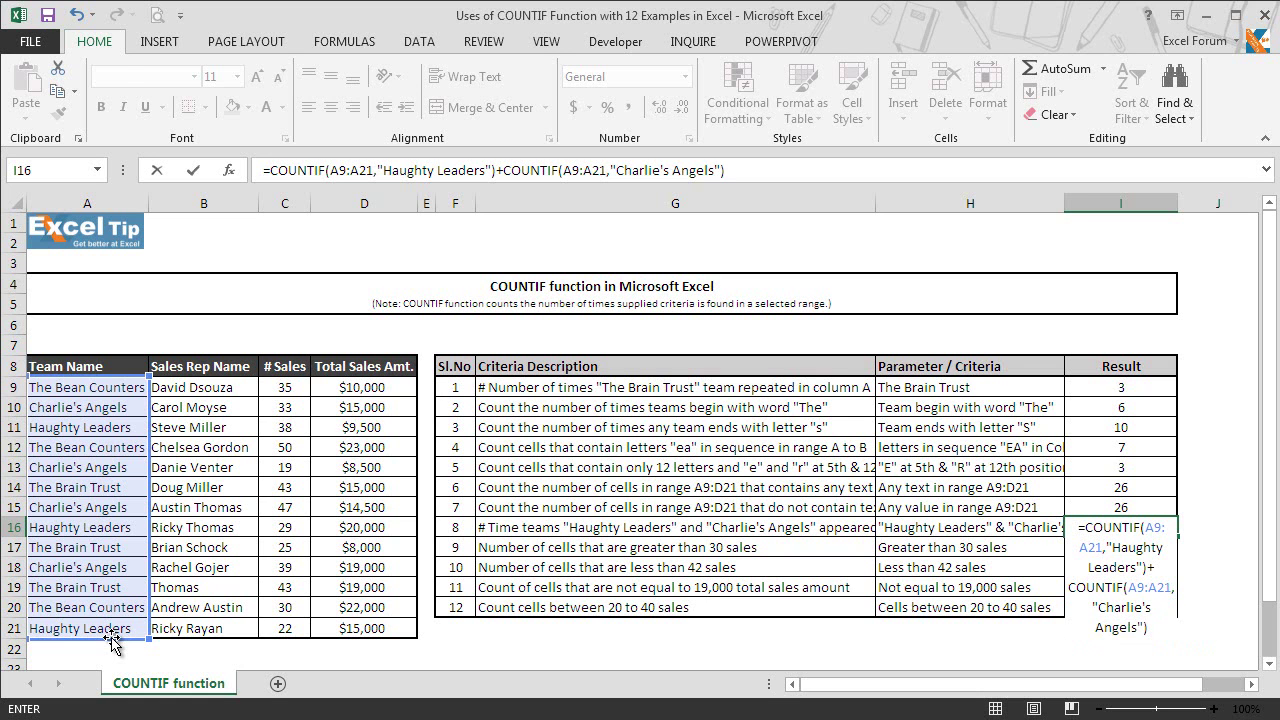
key(Return)
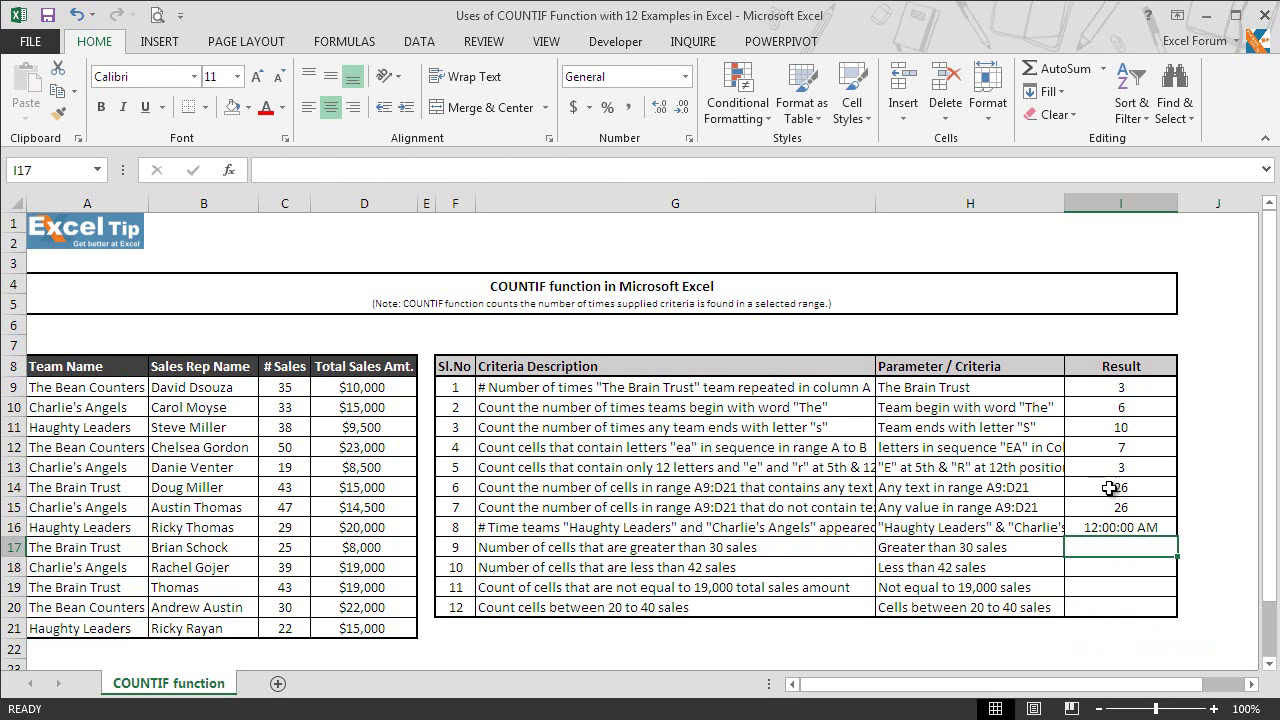
- Set the number format of the combined team count in I16 to General
click(1118, 527)
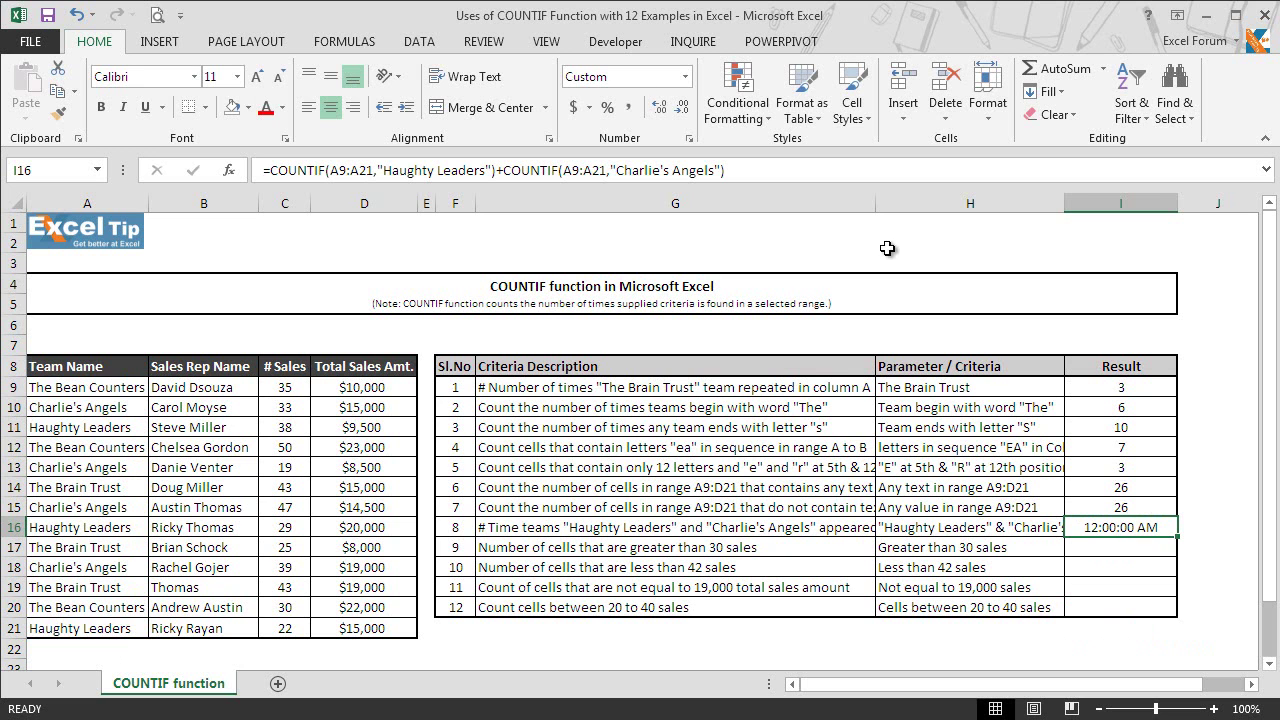
click(685, 77)
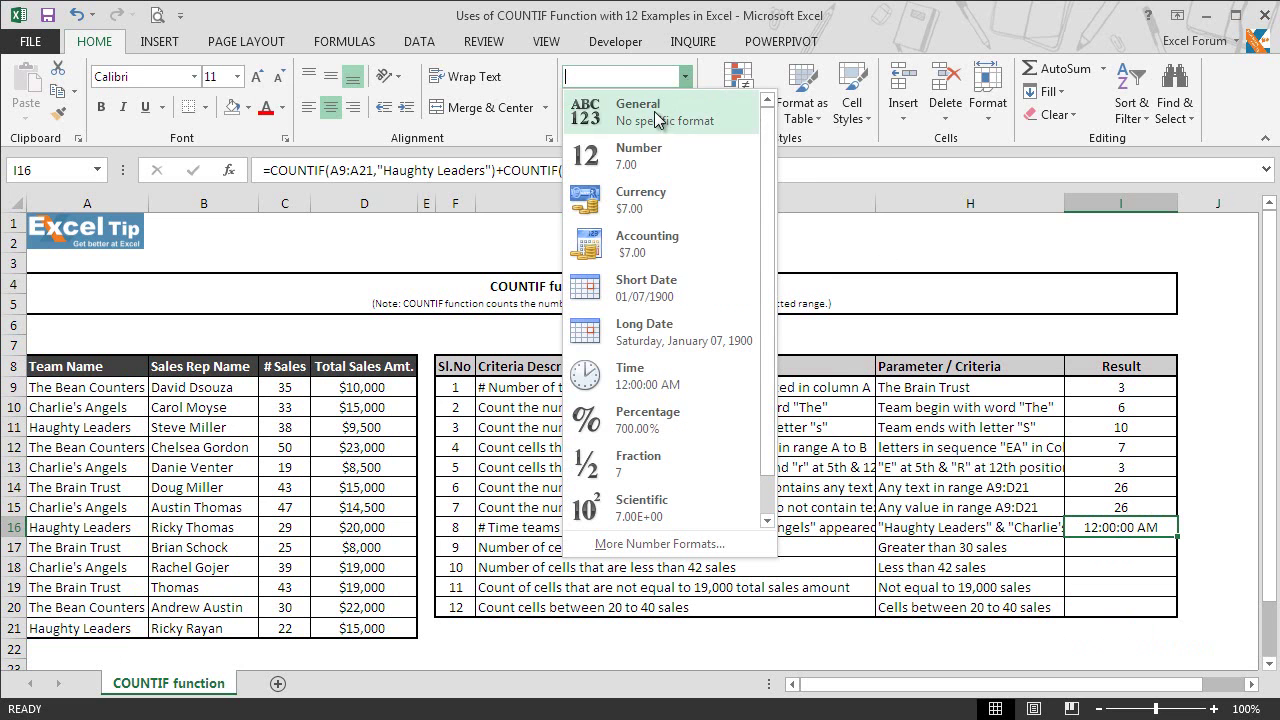
click(655, 115)
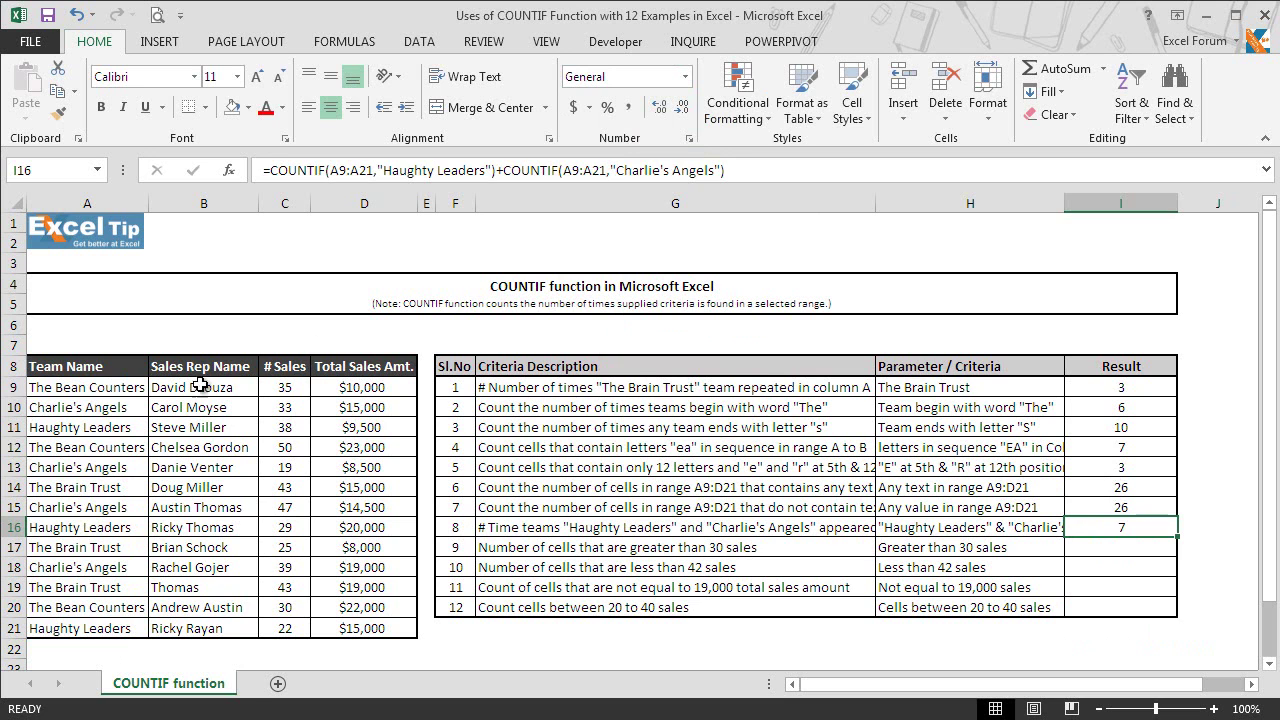
- Select every "Charlie's Angels" and "Haughty Leaders" cell in the Team Name column to check their count against the result in I16
click(118, 440)
click(118, 412)
ctrl+click(122, 470)
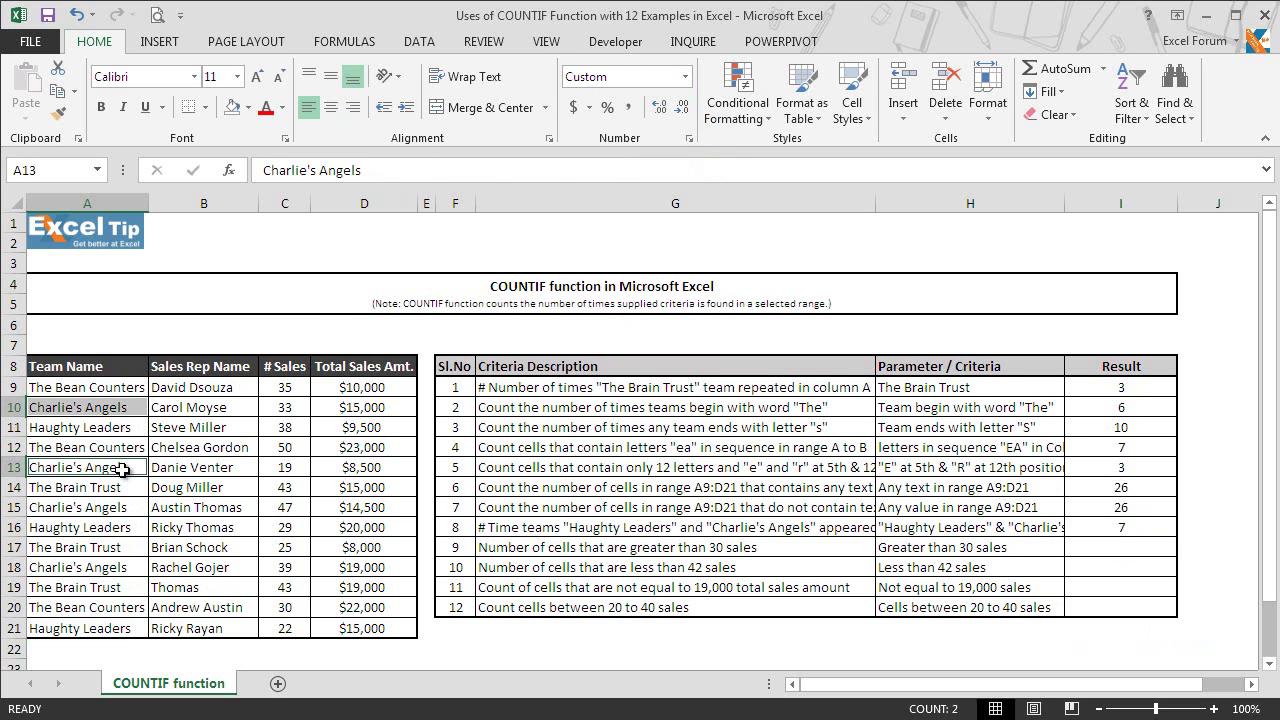
ctrl+click(125, 510)
ctrl+click(122, 570)
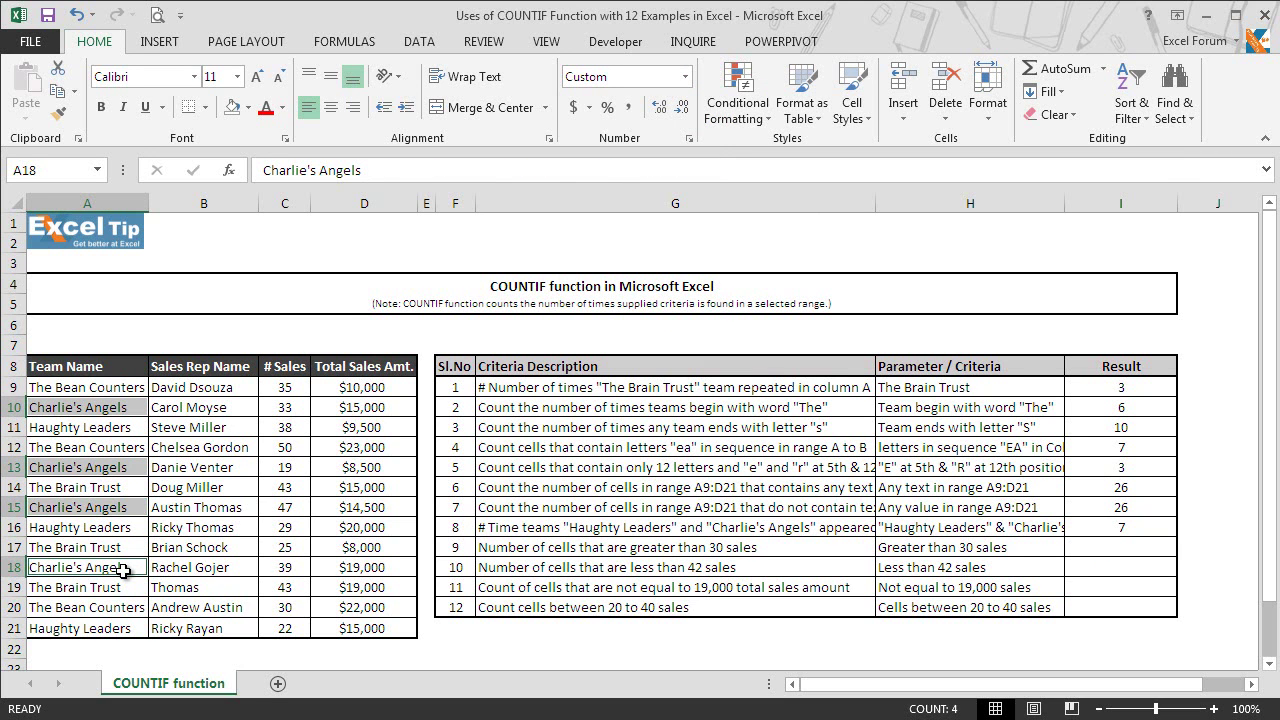
ctrl+click(116, 630)
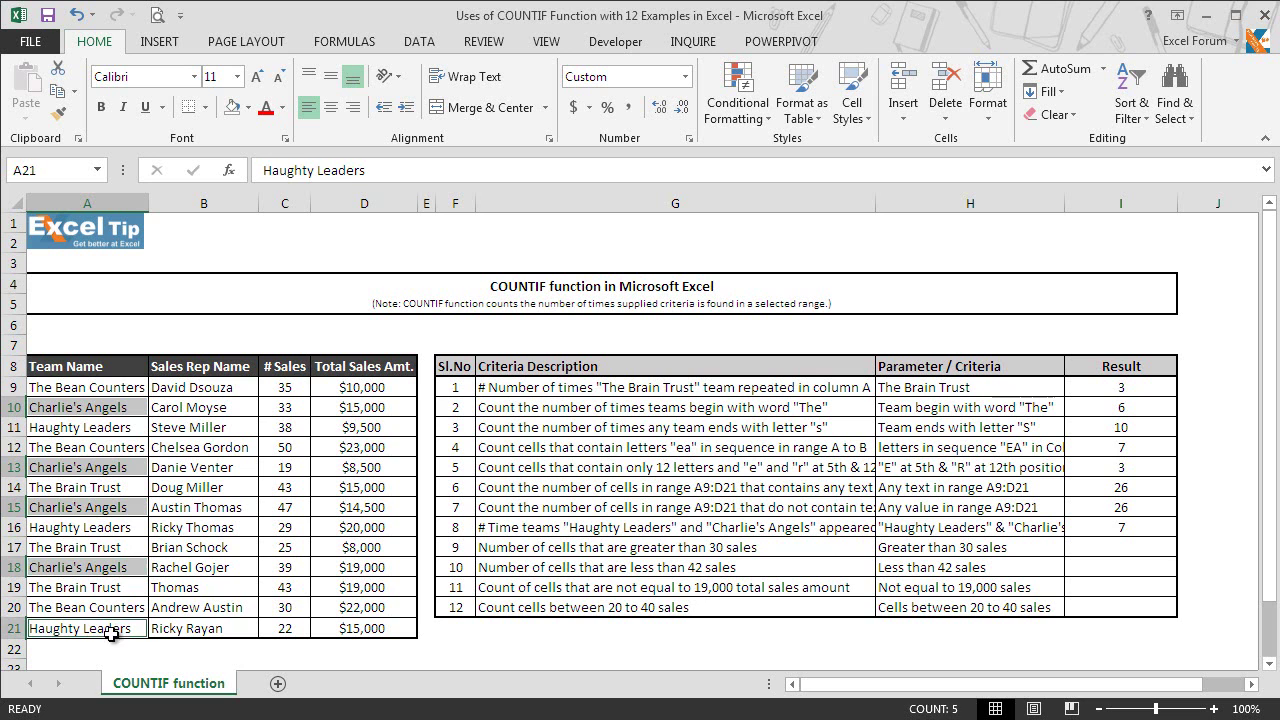
ctrl+click(131, 530)
ctrl+click(137, 428)
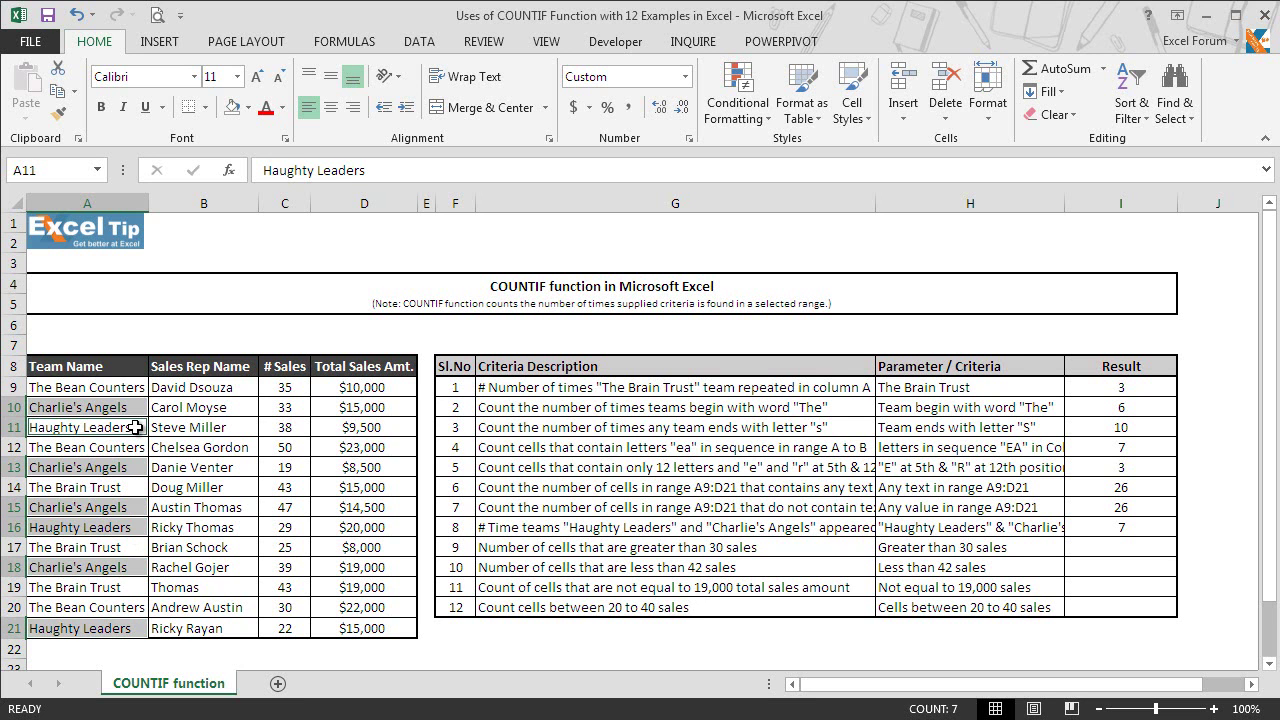
click(1137, 529)
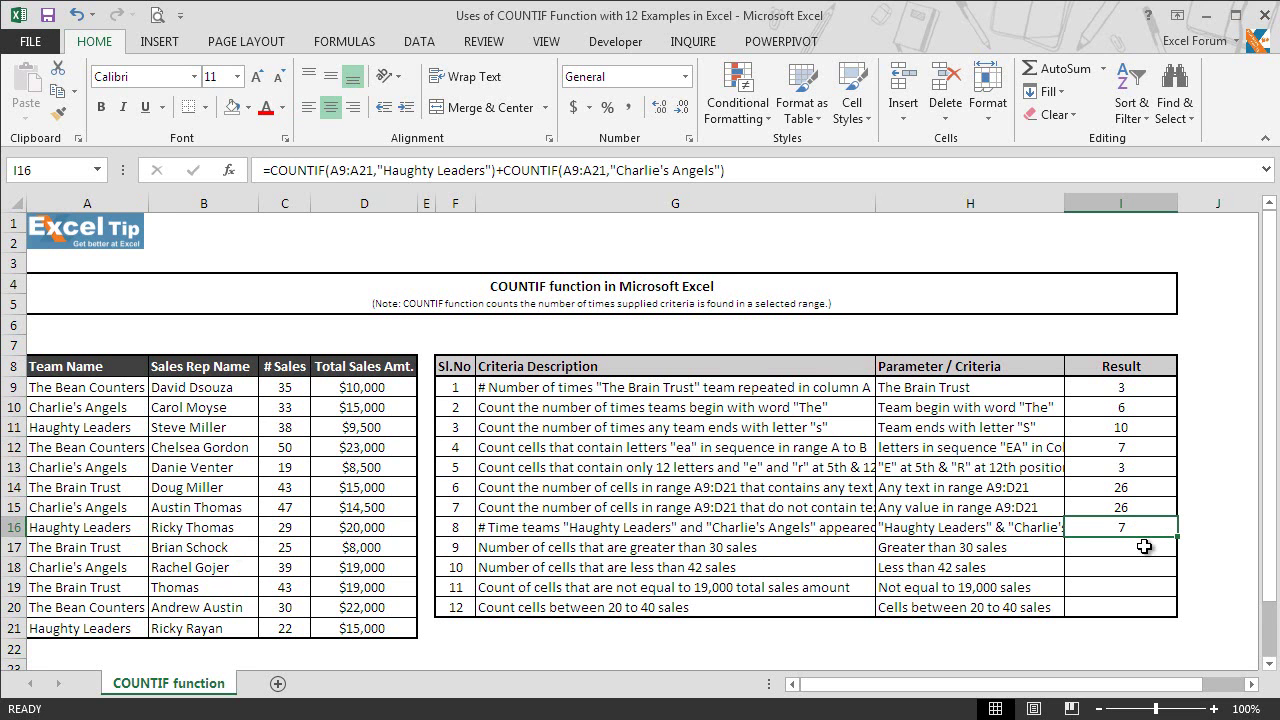
- Enter =COUNTIF(C9:C21,">30") in I17 to count the cells with more than 30 sales
click(1144, 546)
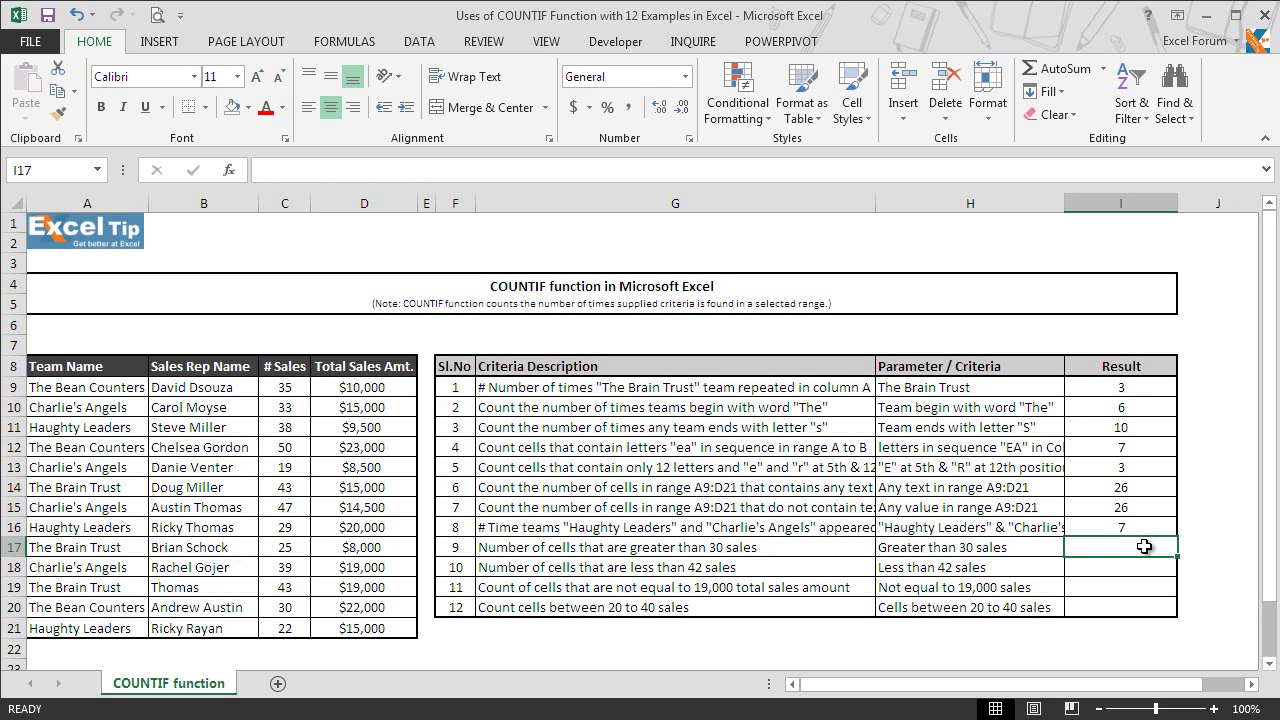
text(=countif)
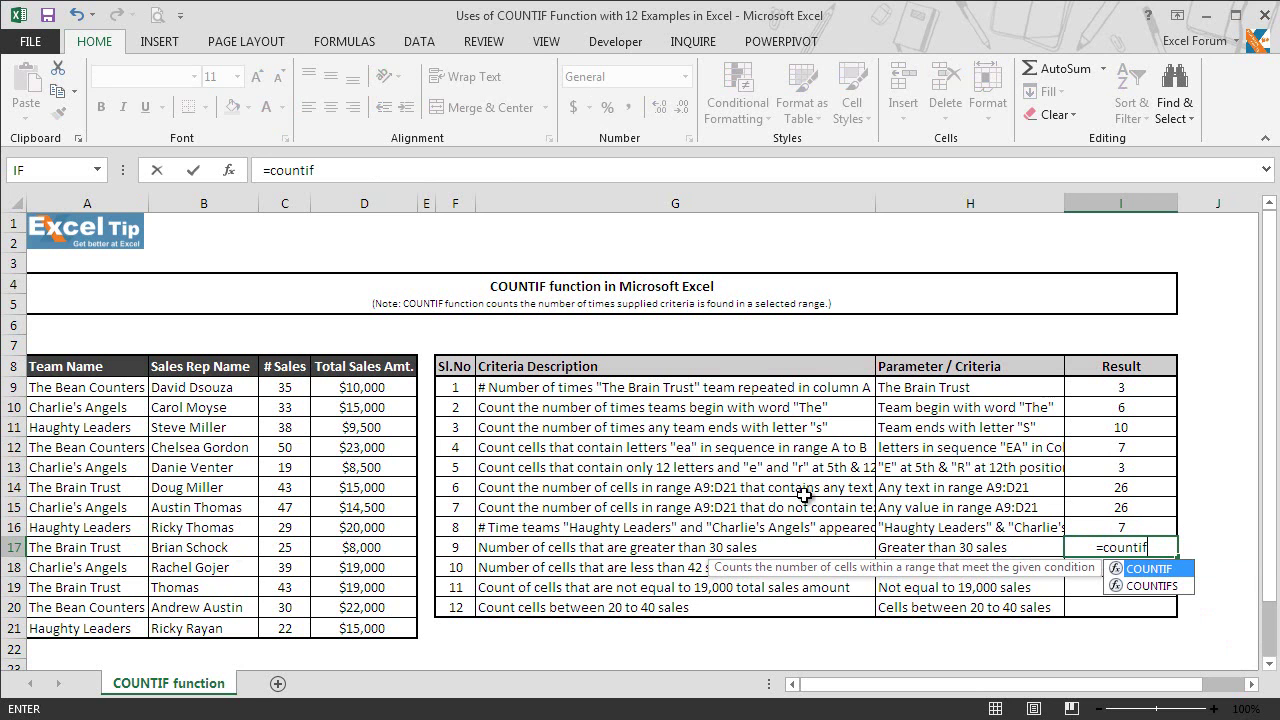
key(Tab)
drag(289, 388, 295, 629)
text(,)
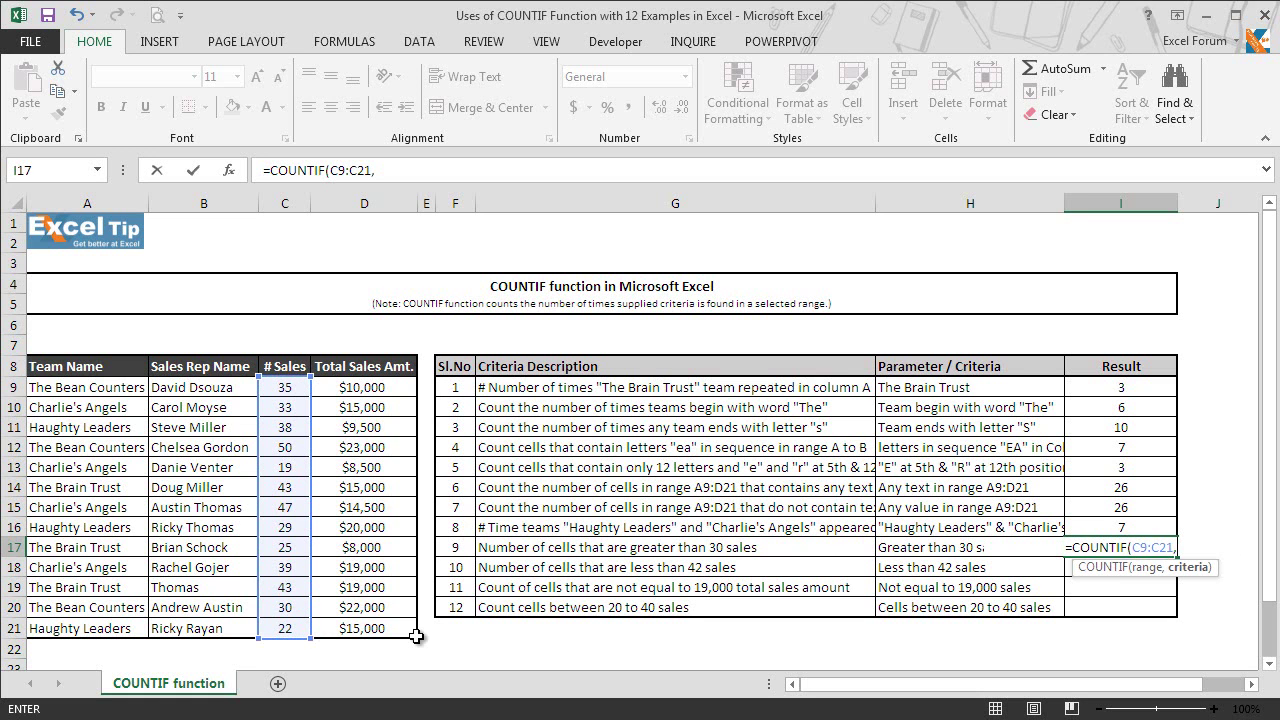
text(">)
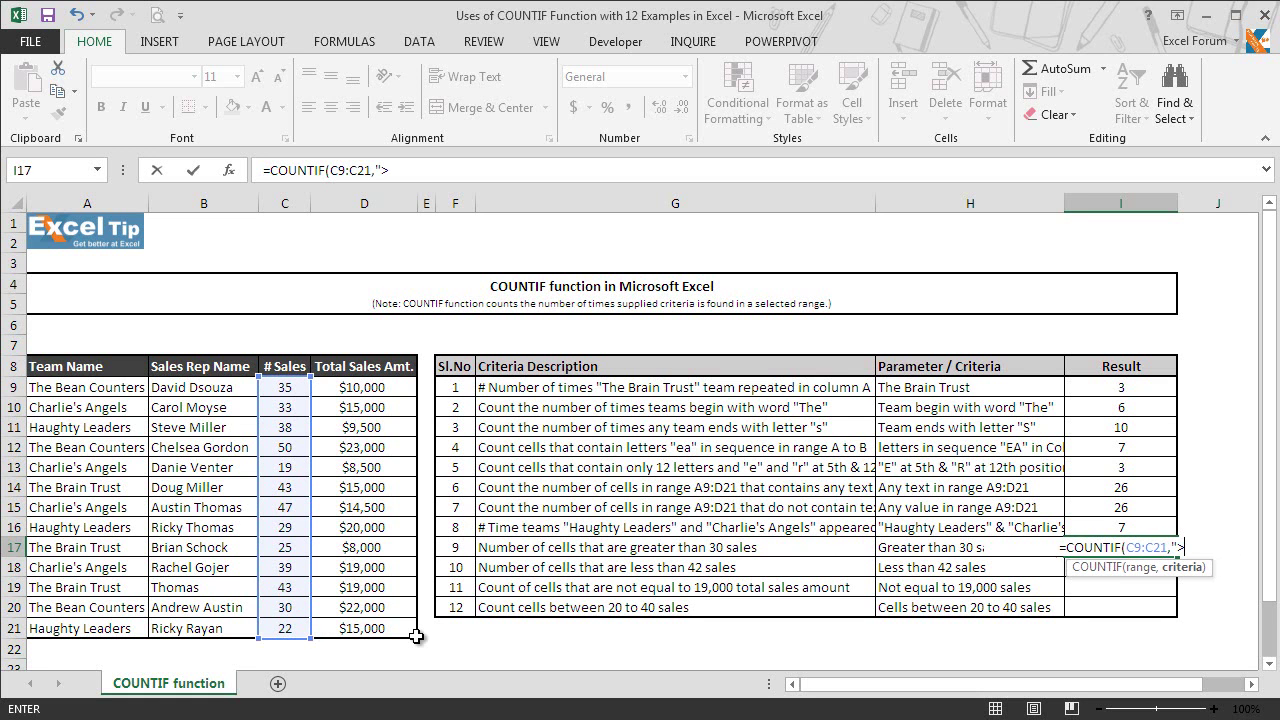
text(30:)
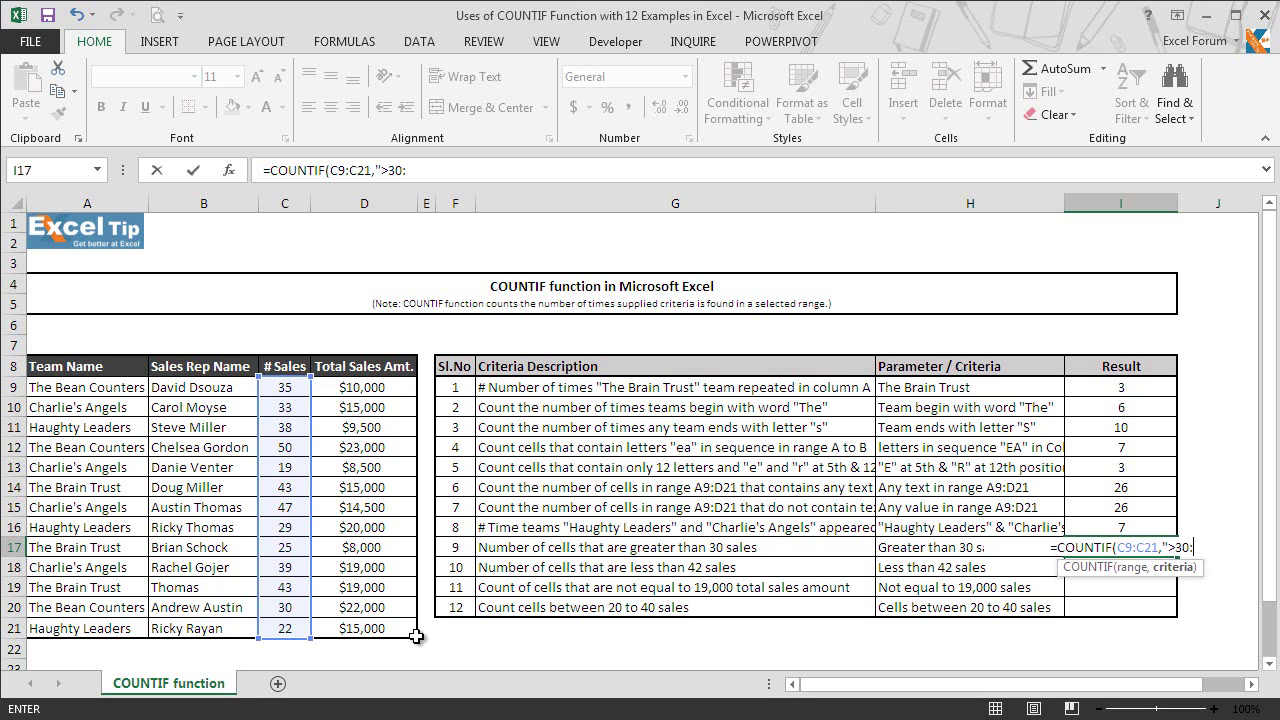
key(BackSpace)
text("))
key(Return)
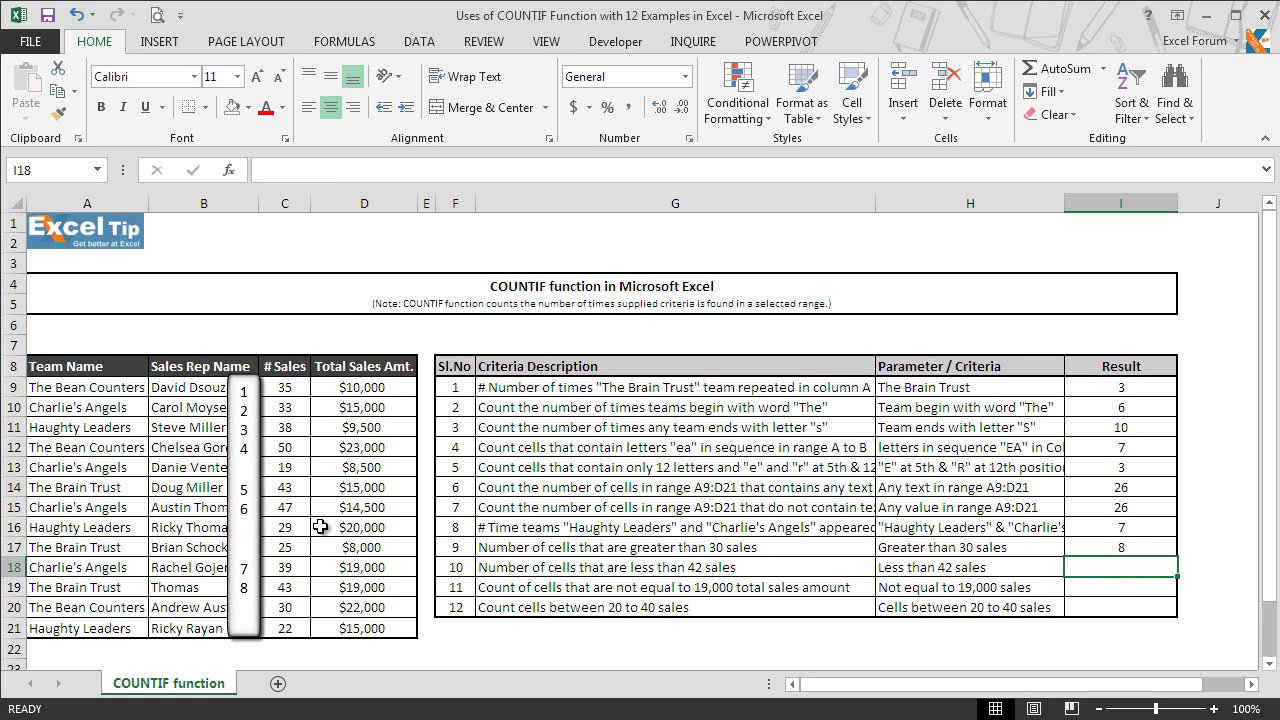
- Enter =COUNTIFS(C9:C21,"<42") in I18 to count the cells with fewer than 42 sales
text(=co)
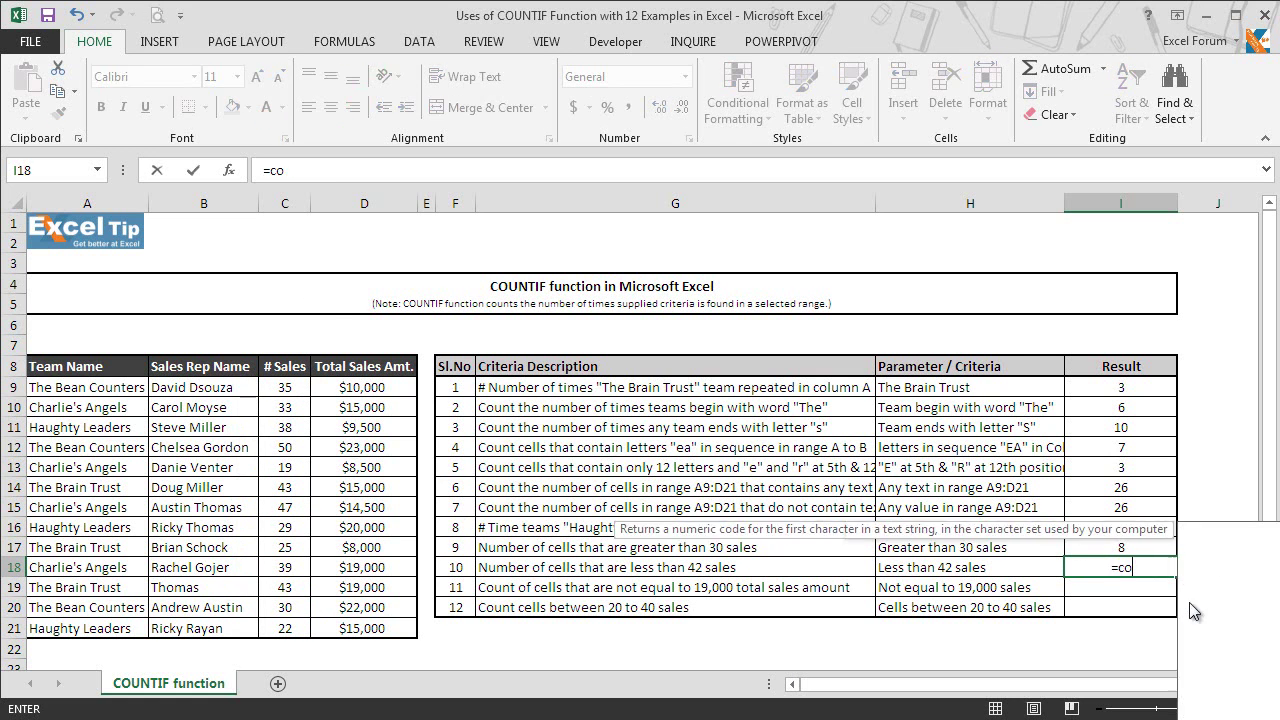
text(untifs)
key(Tab)
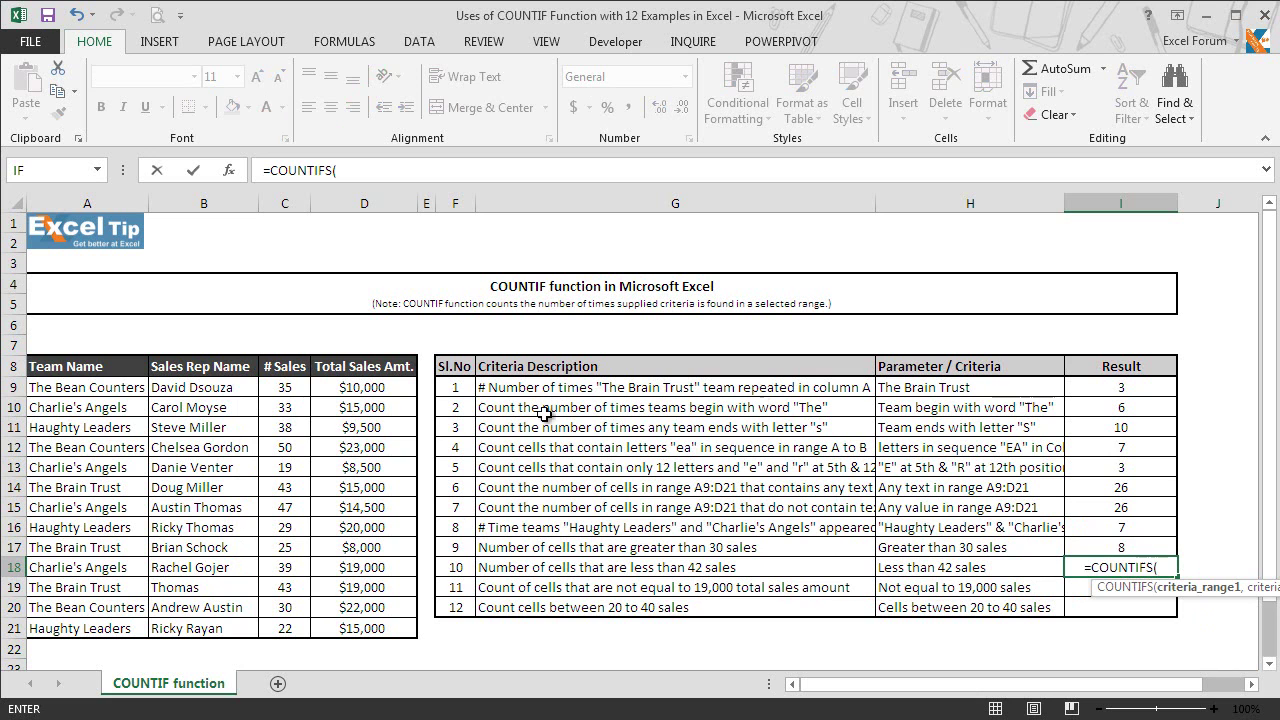
drag(300, 387, 302, 628)
text(,"<42"))
key(Return)
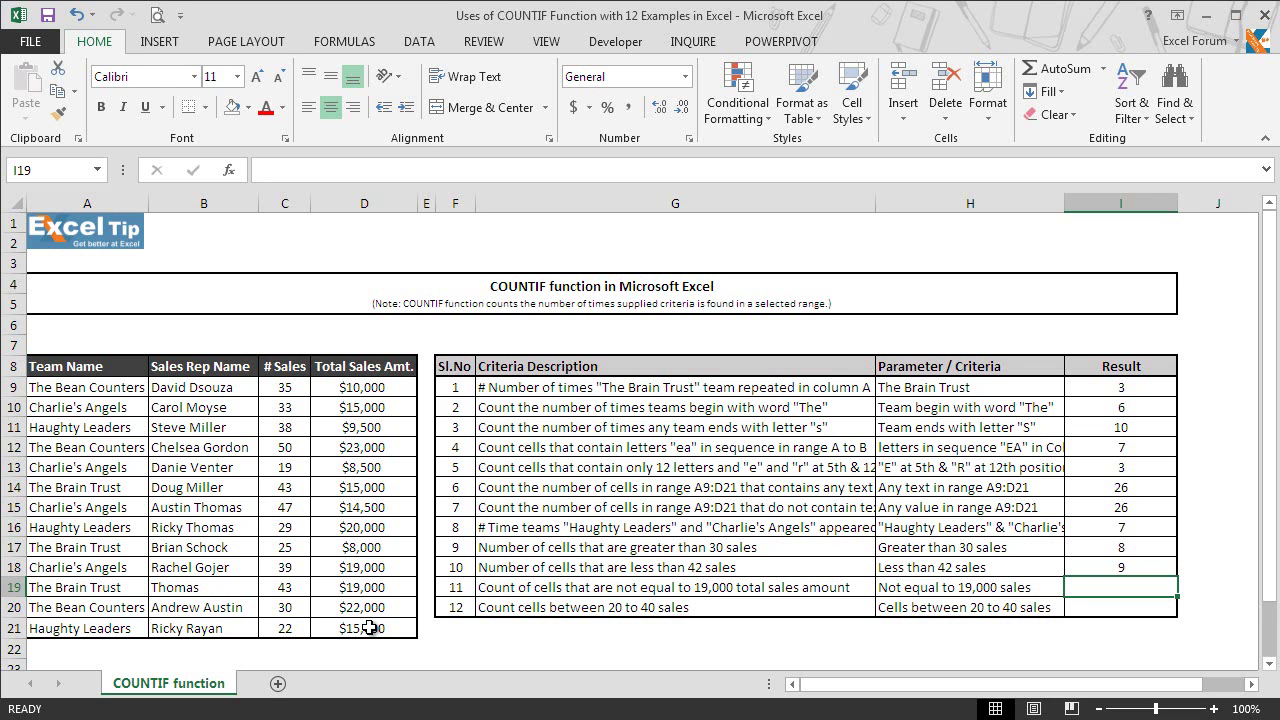
- Enter =COUNTIFS(D9:D21,"<>"&19000) in I19 to count amounts not equal to 19,000, and check the excluded amounts in D18 and D19
text(=countifs)
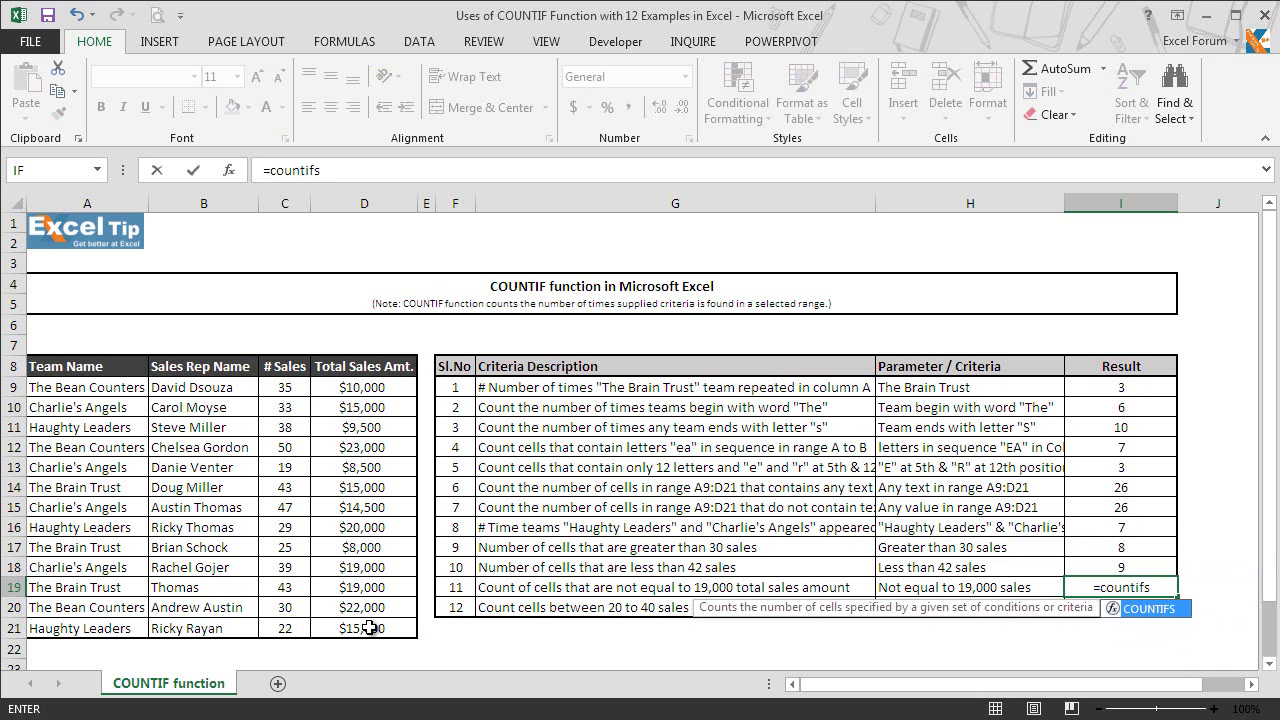
key(Tab)
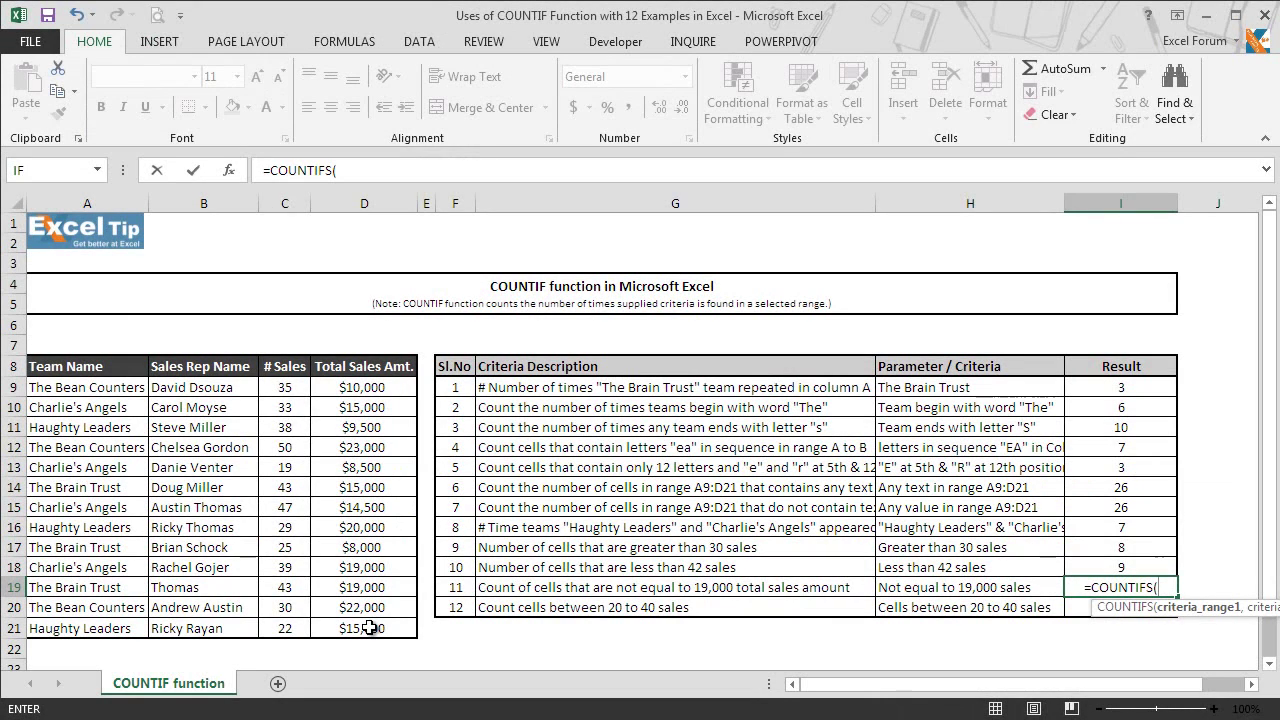
drag(350, 392, 374, 637)
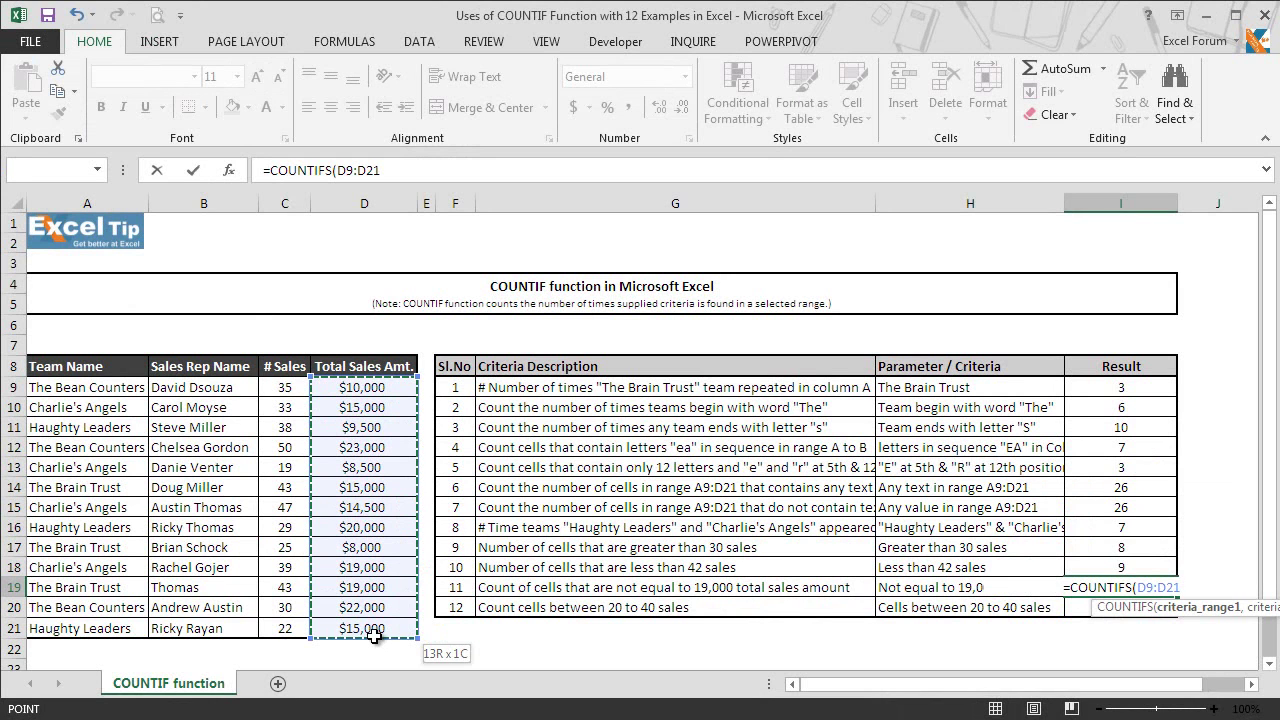
text(,)
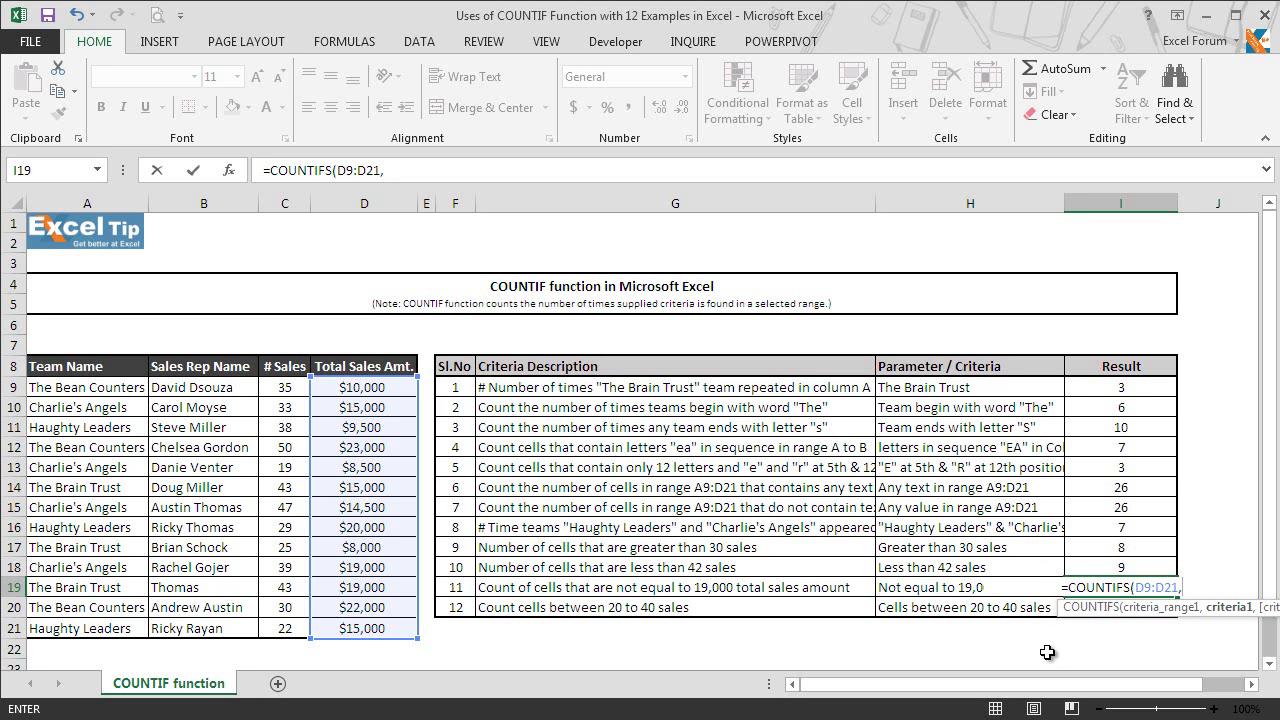
text("<>)
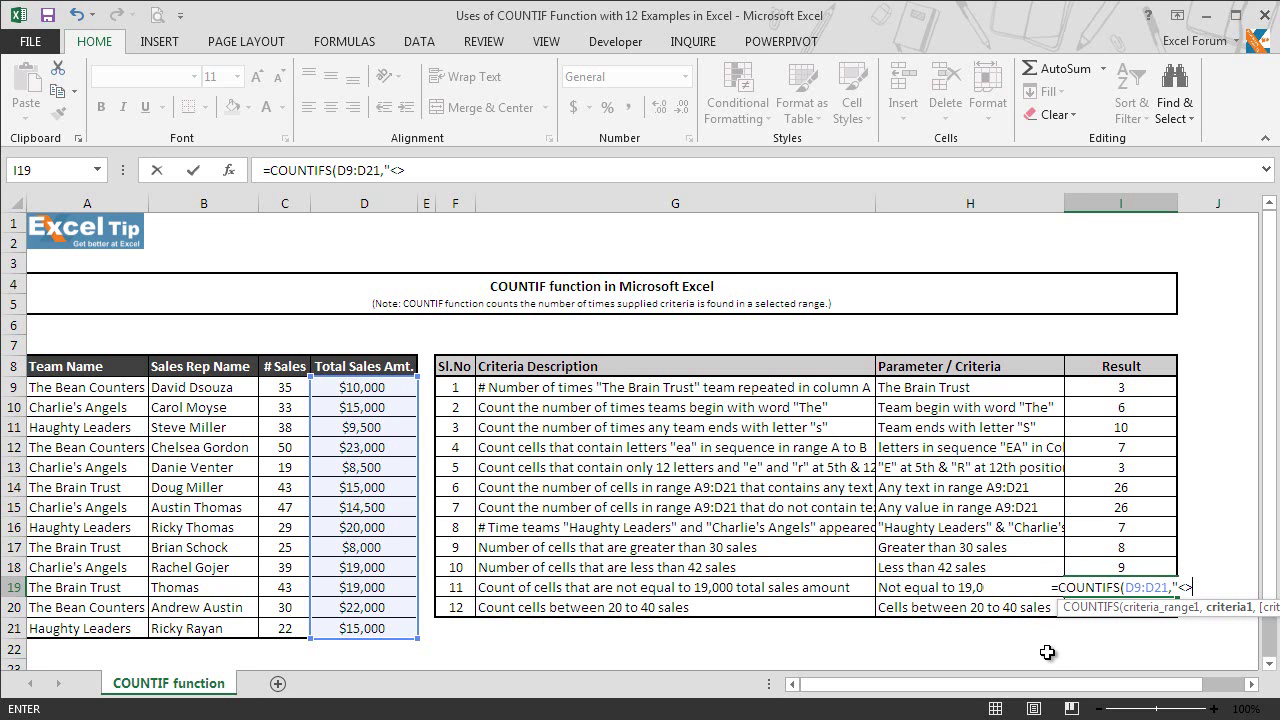
text(")
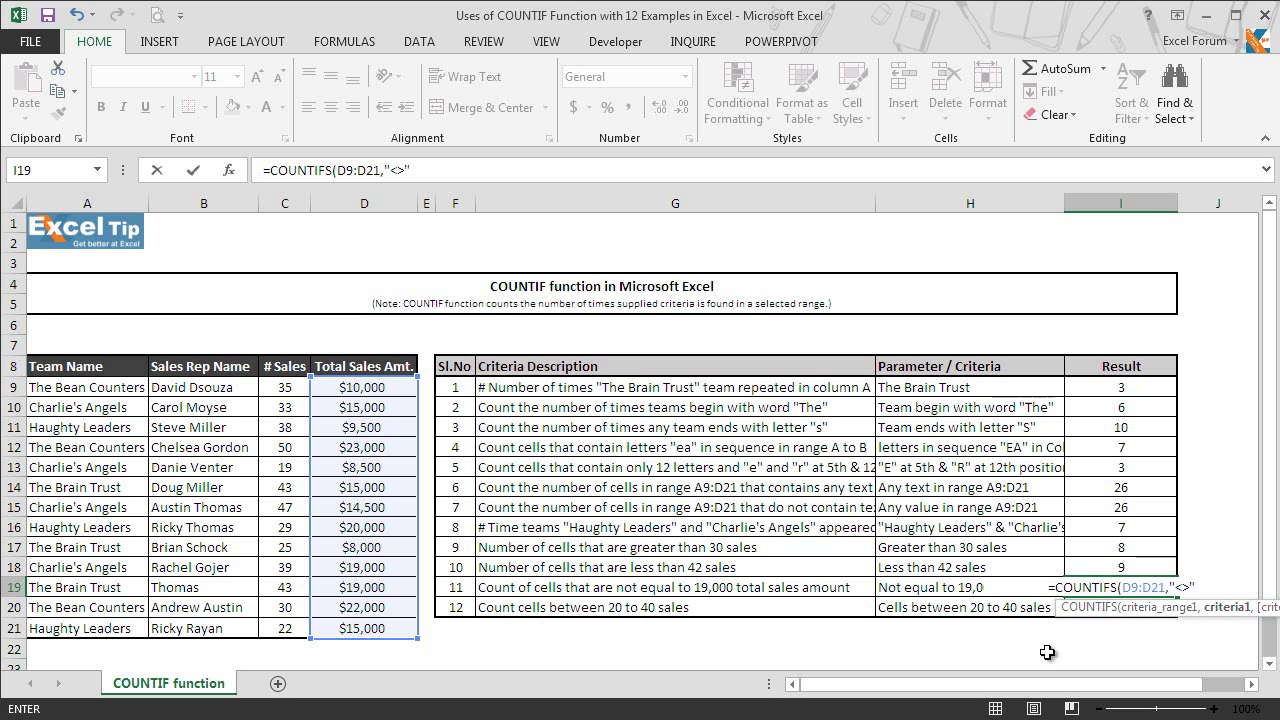
text(&1)
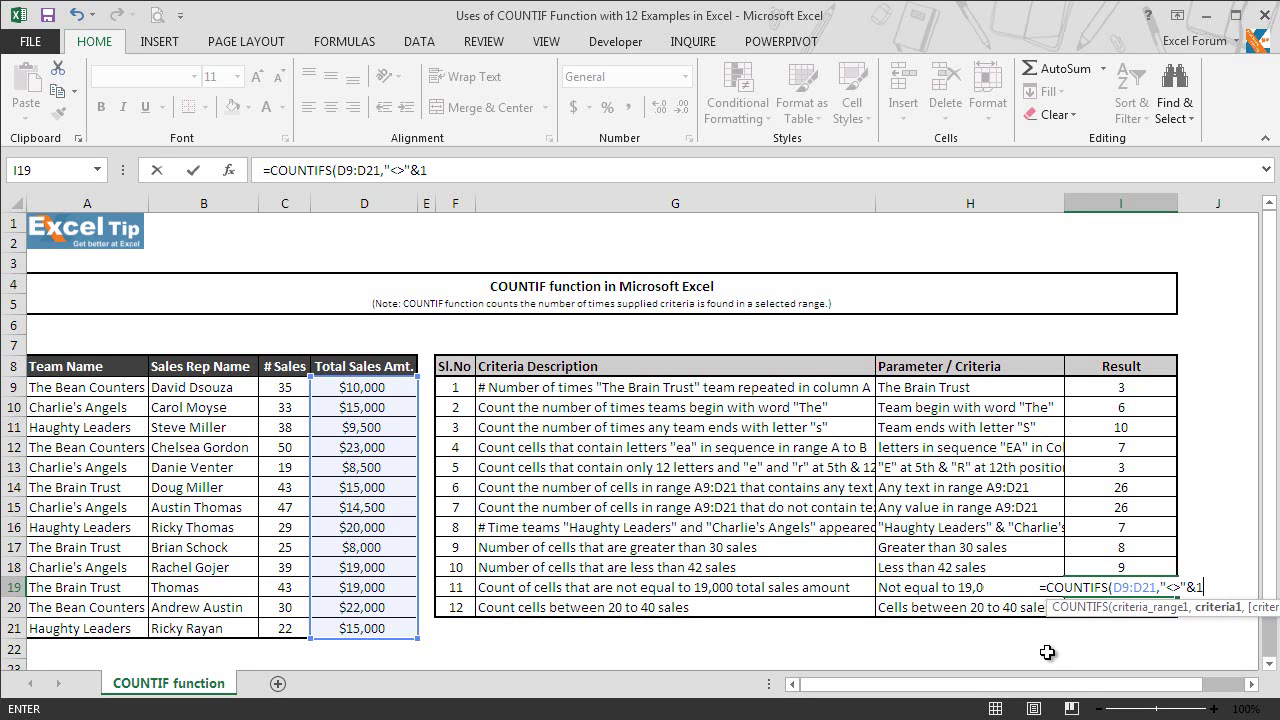
text(9000)
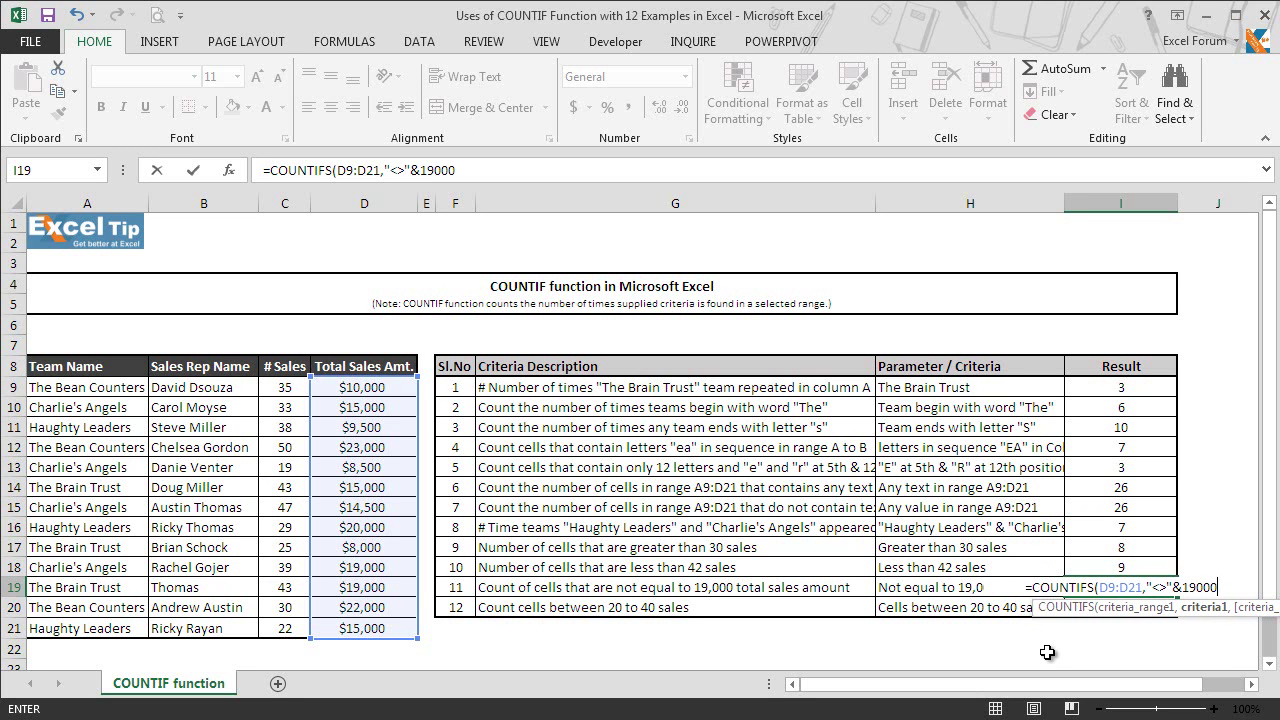
key(Return)
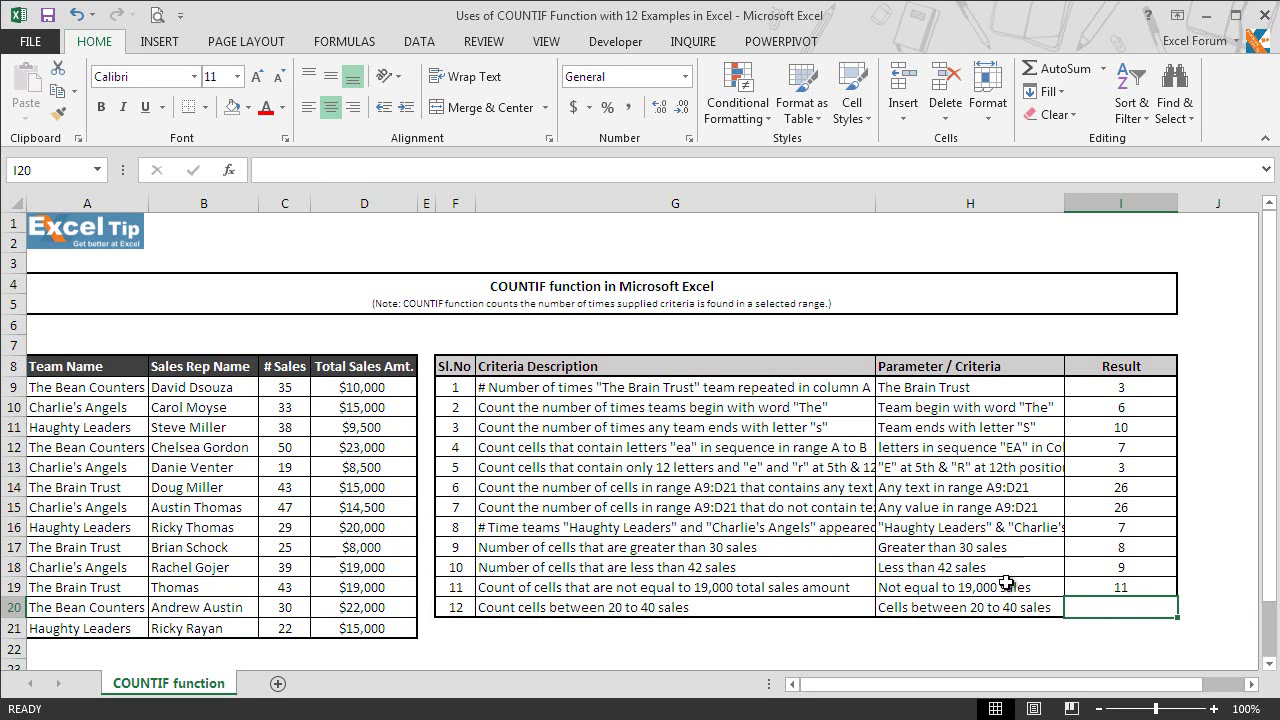
click(396, 572)
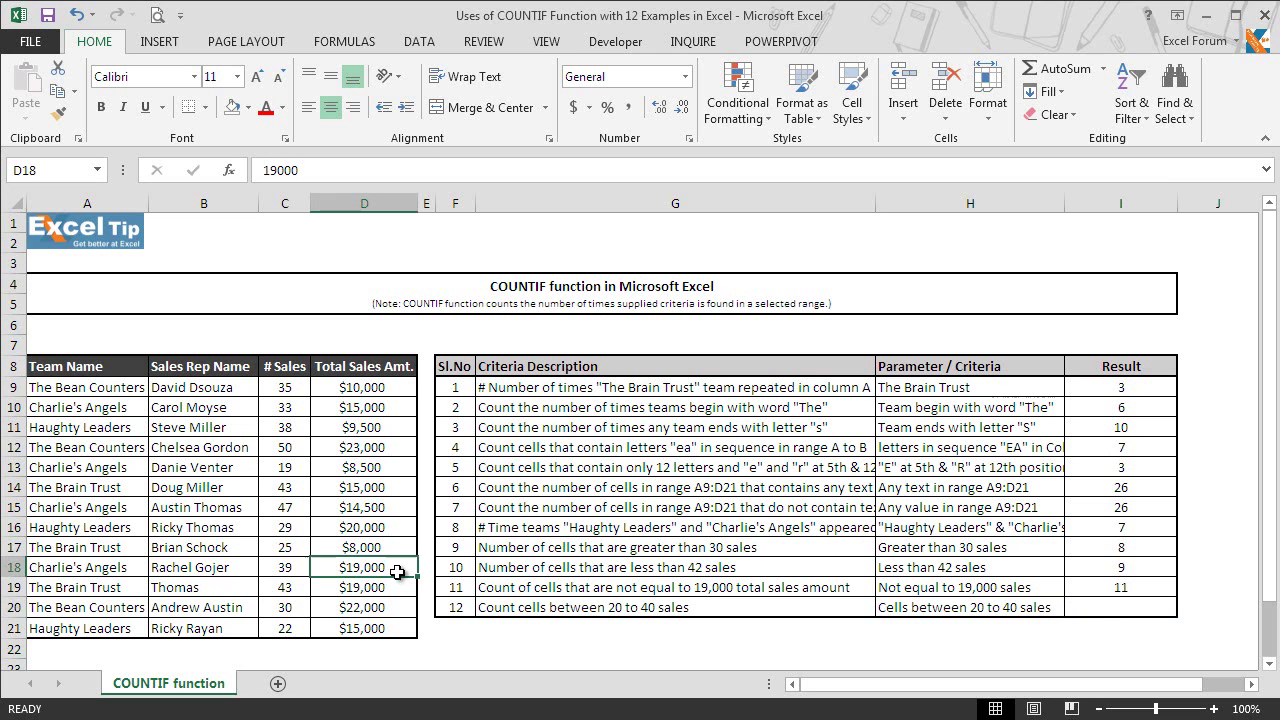
click(396, 587)
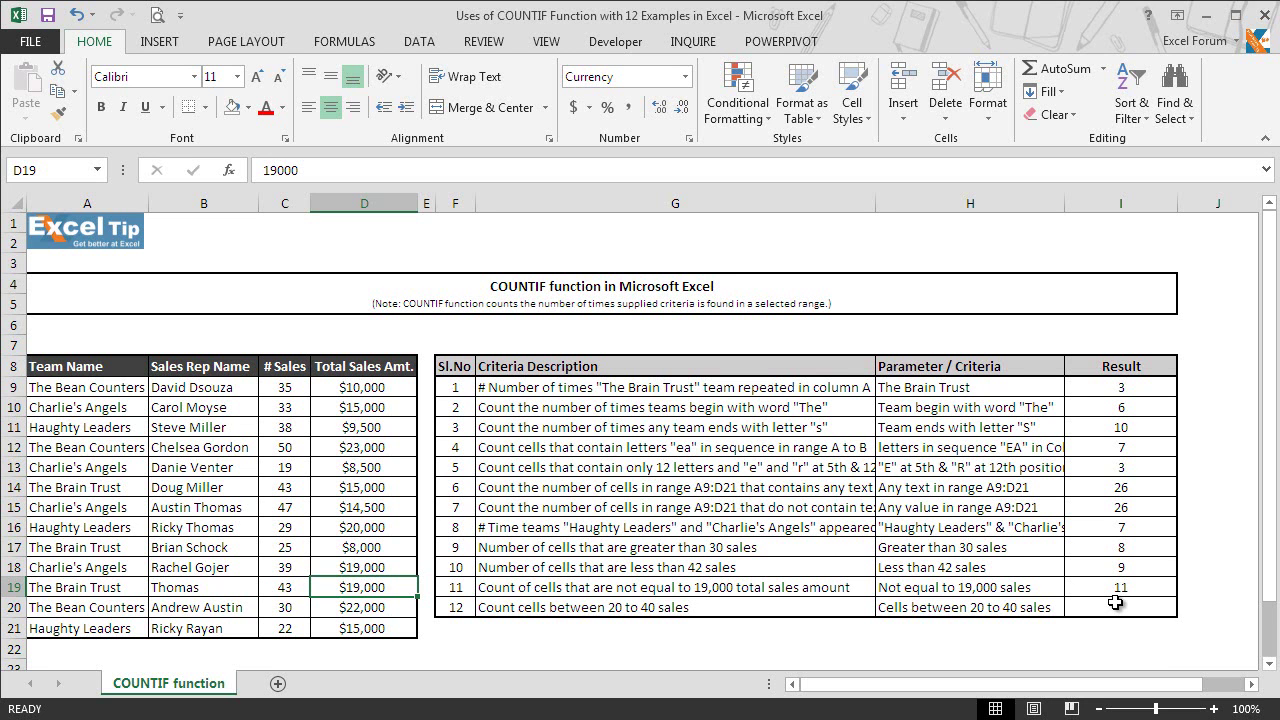
- Begin the formula in I20 with =COUNTIFS(C9:C21,">20") to count the cells above 20 sales
click(1115, 602)
text(=countifs)
key(Tab)
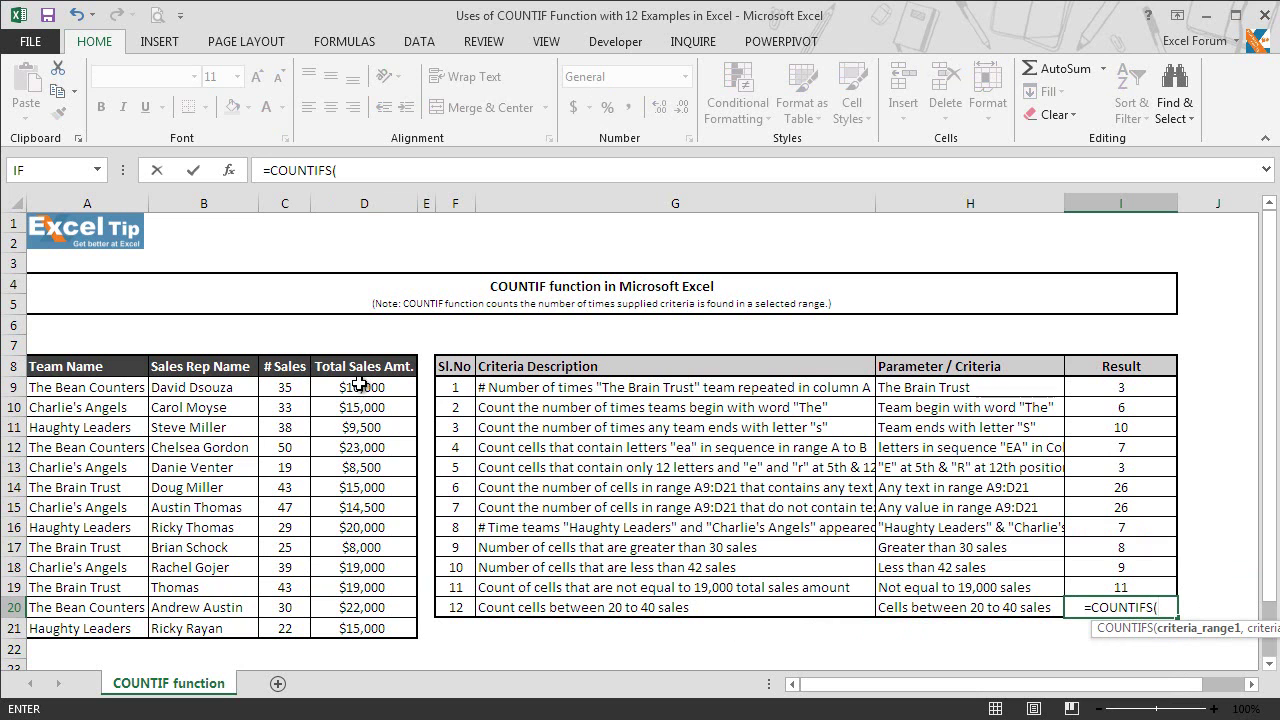
drag(288, 387, 293, 632)
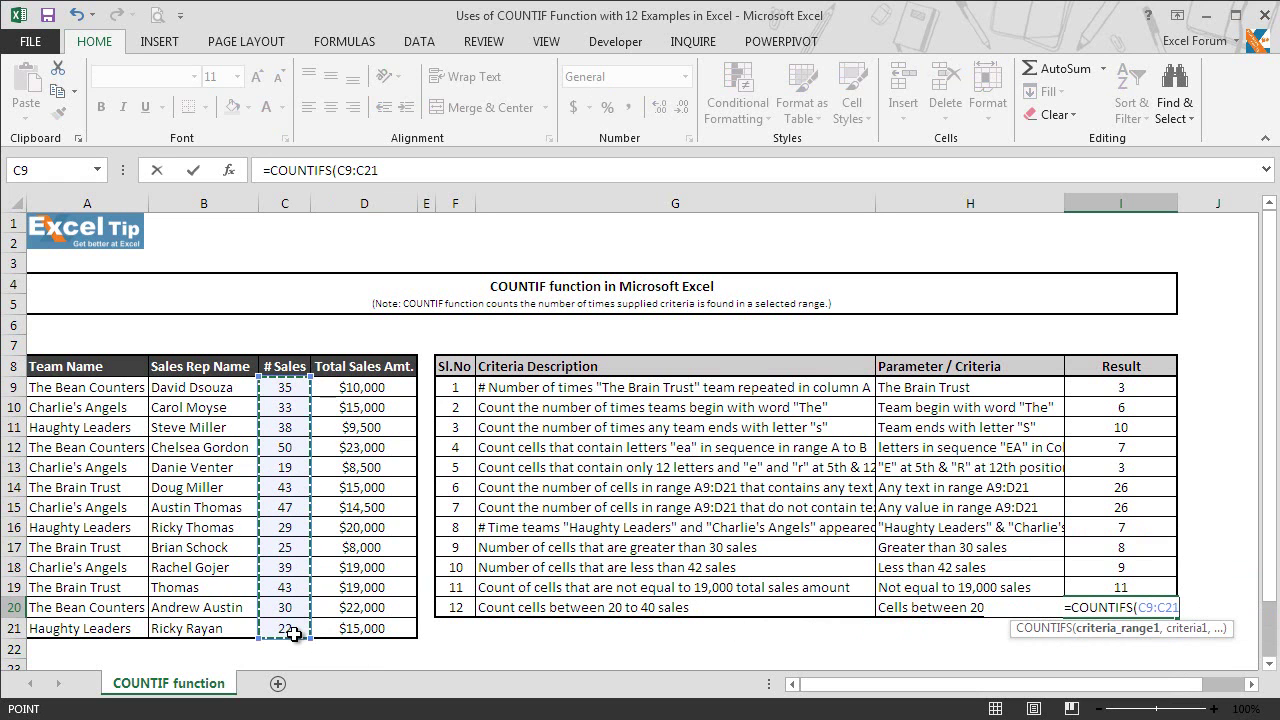
text(,">2)
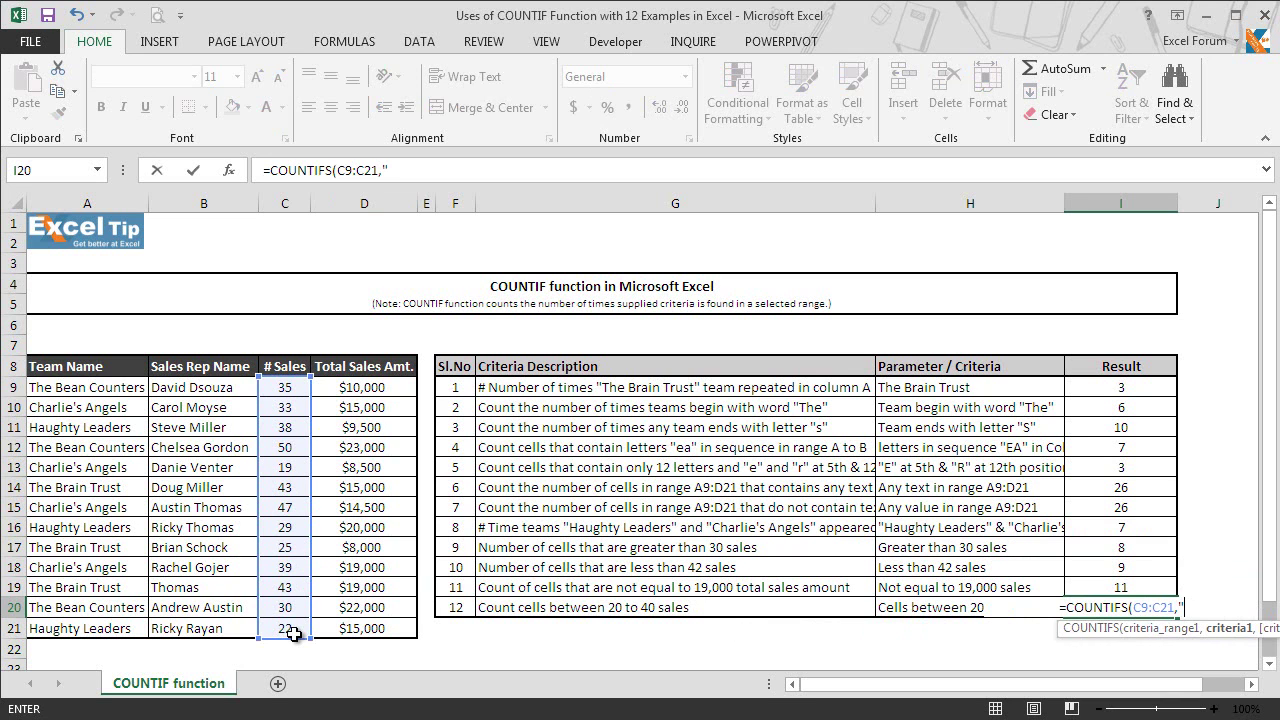
text(0)
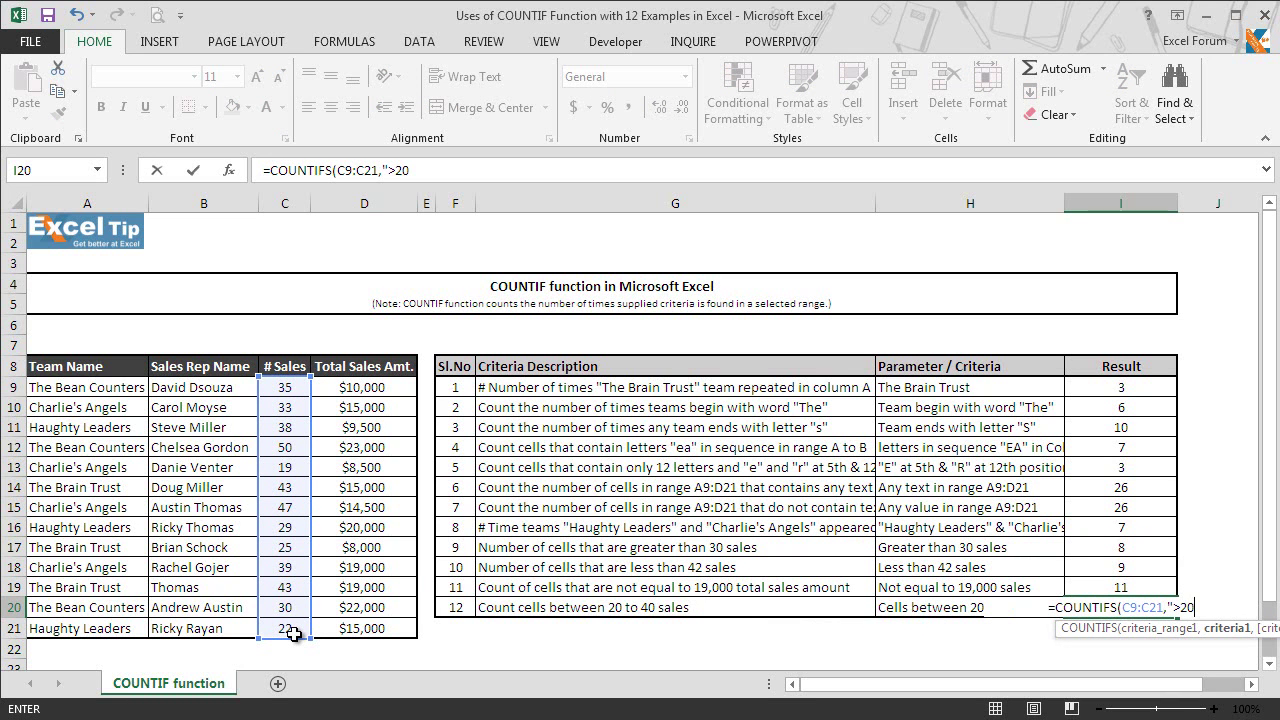
text("))
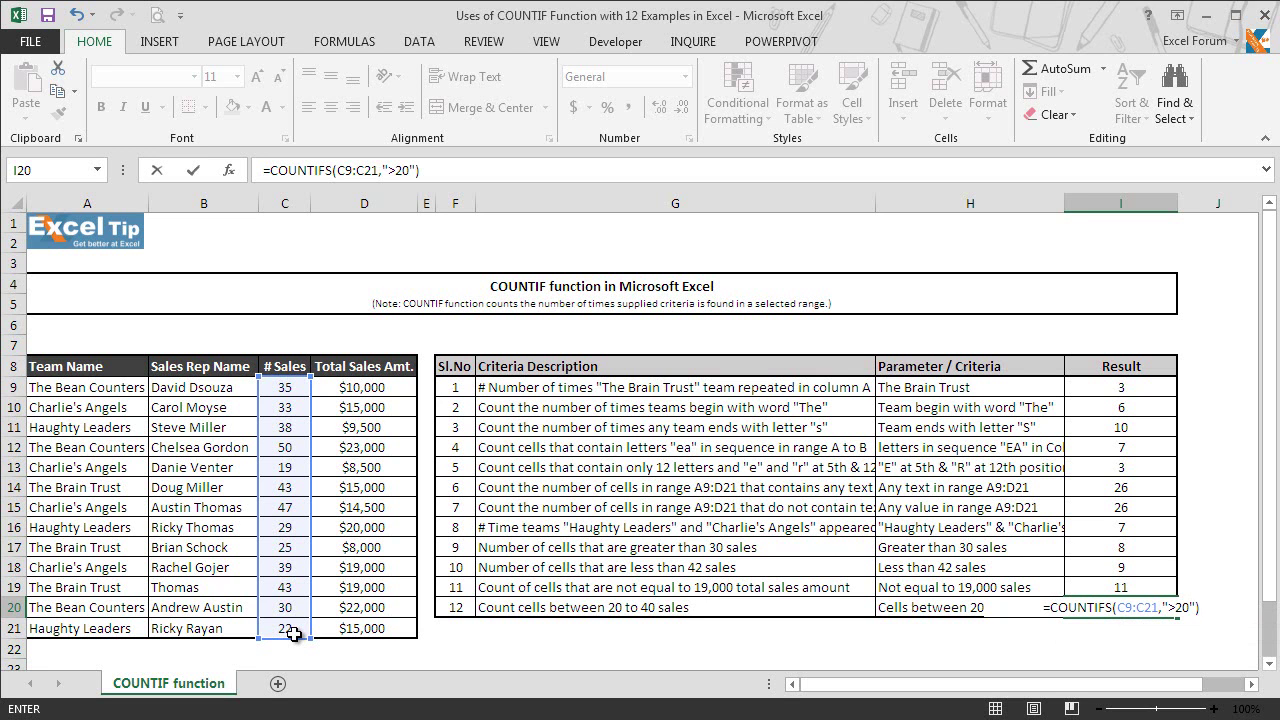
- Complete the formula in I20 by subtracting COUNTIF(C9:C21,">40") from the count of cells above 20 sales
text(-countif)
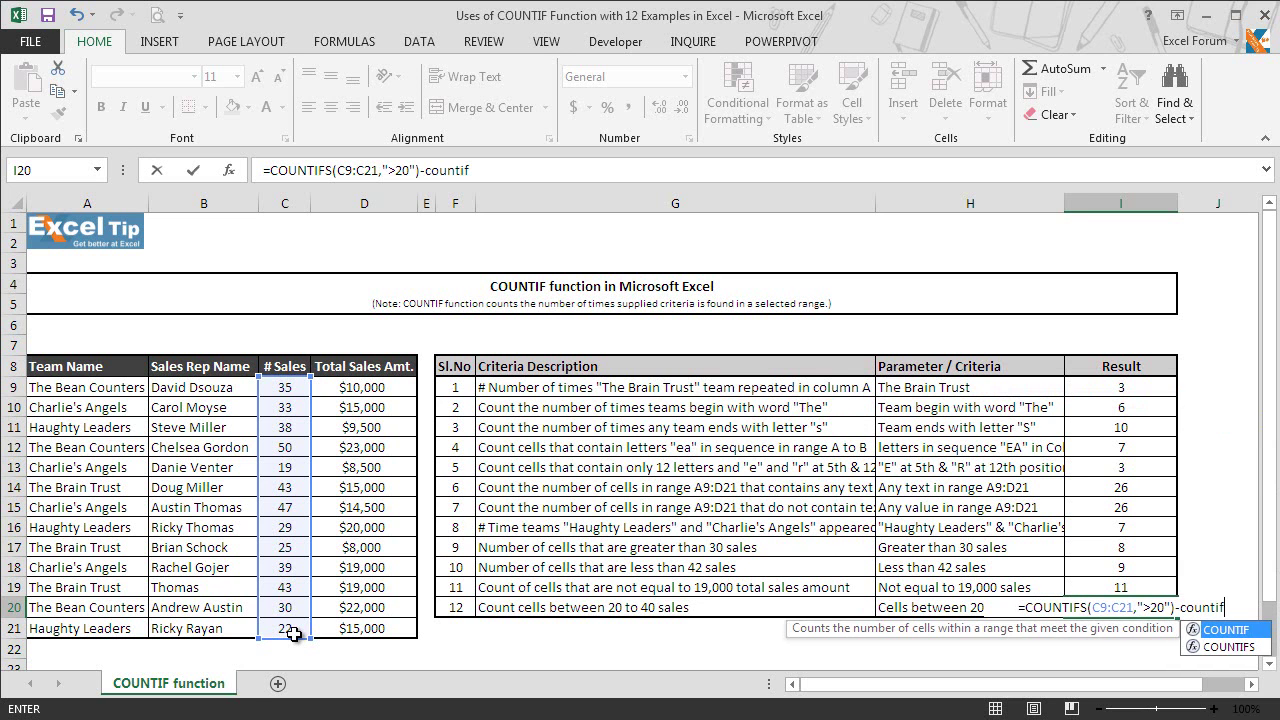
key(Tab)
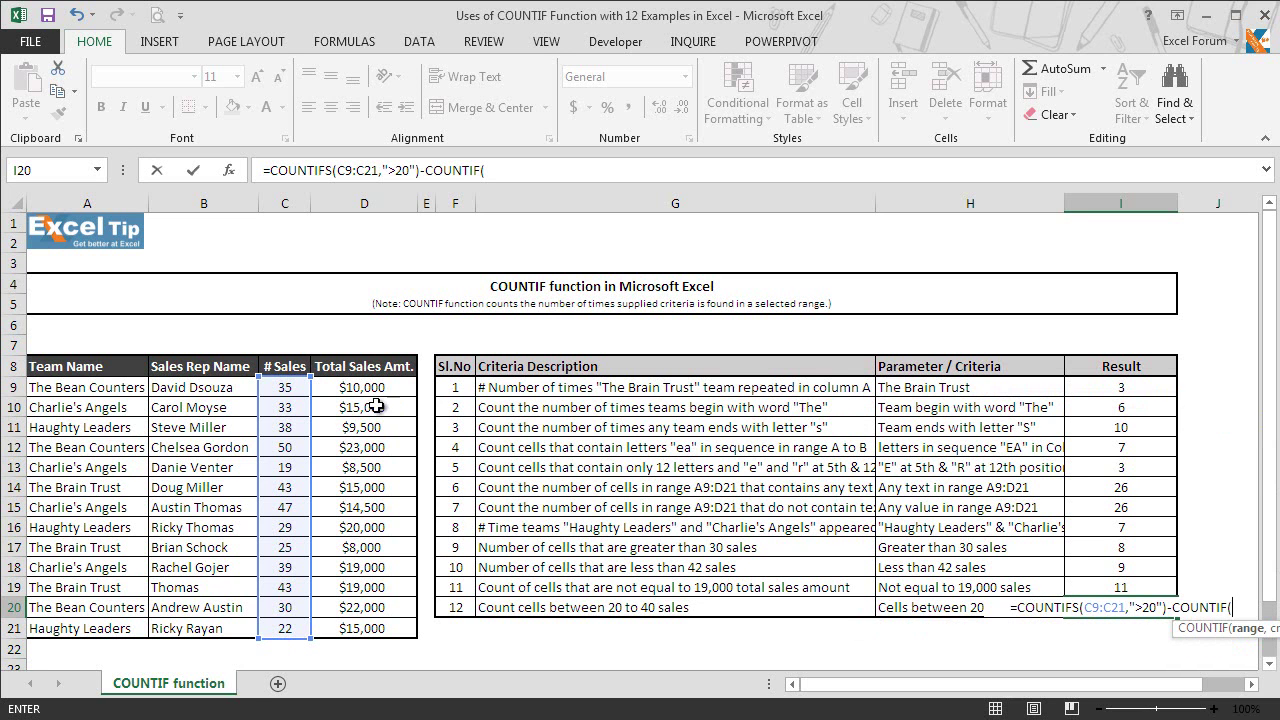
drag(300, 388, 299, 630)
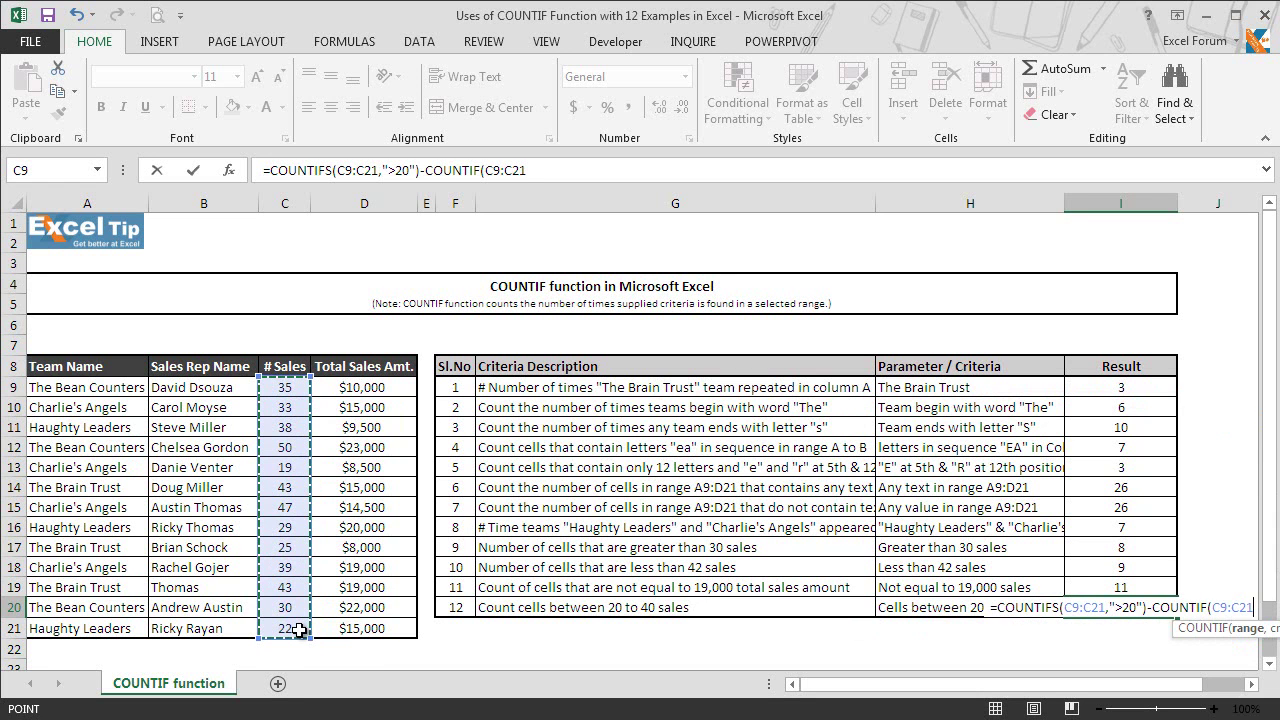
text(,">40)
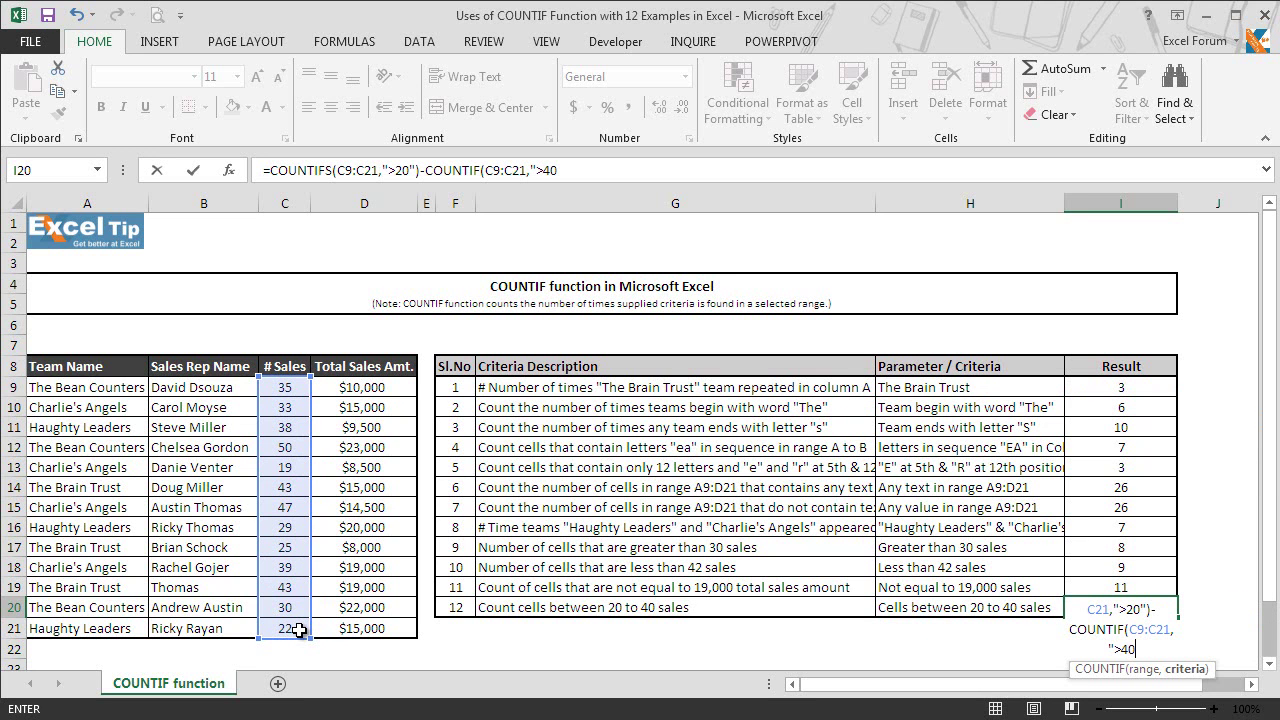
text("))
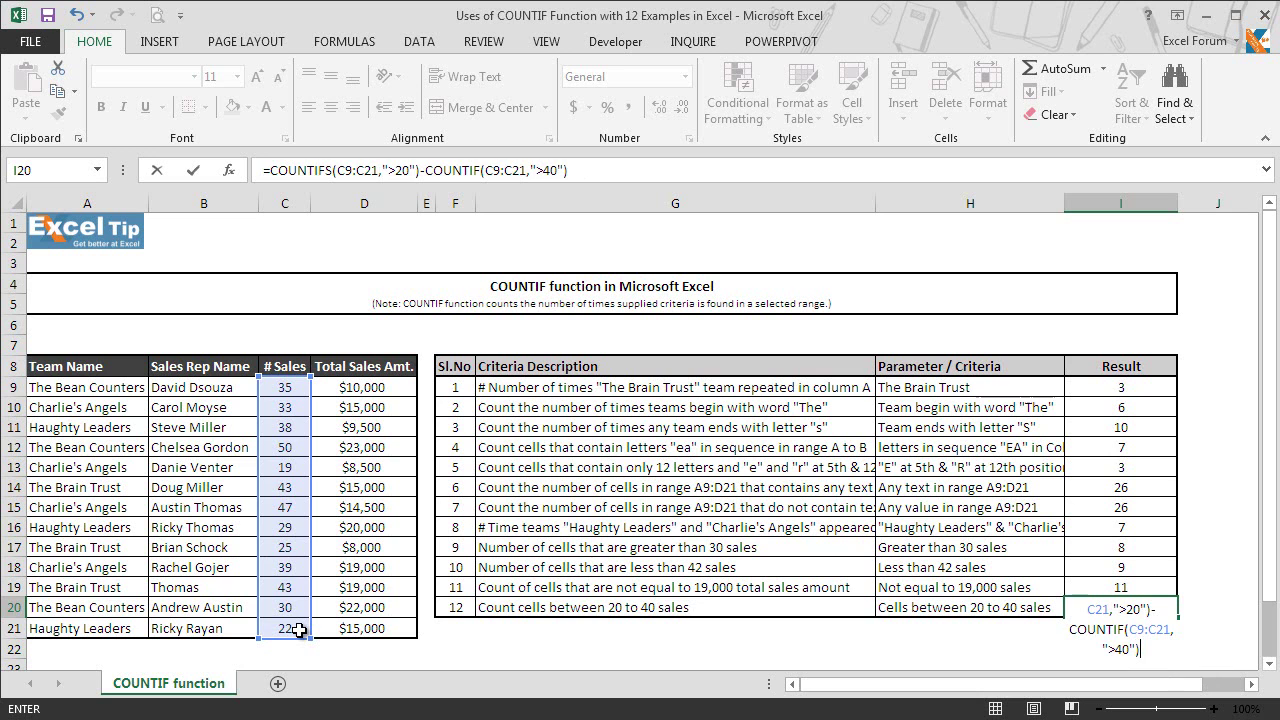
key(Return)
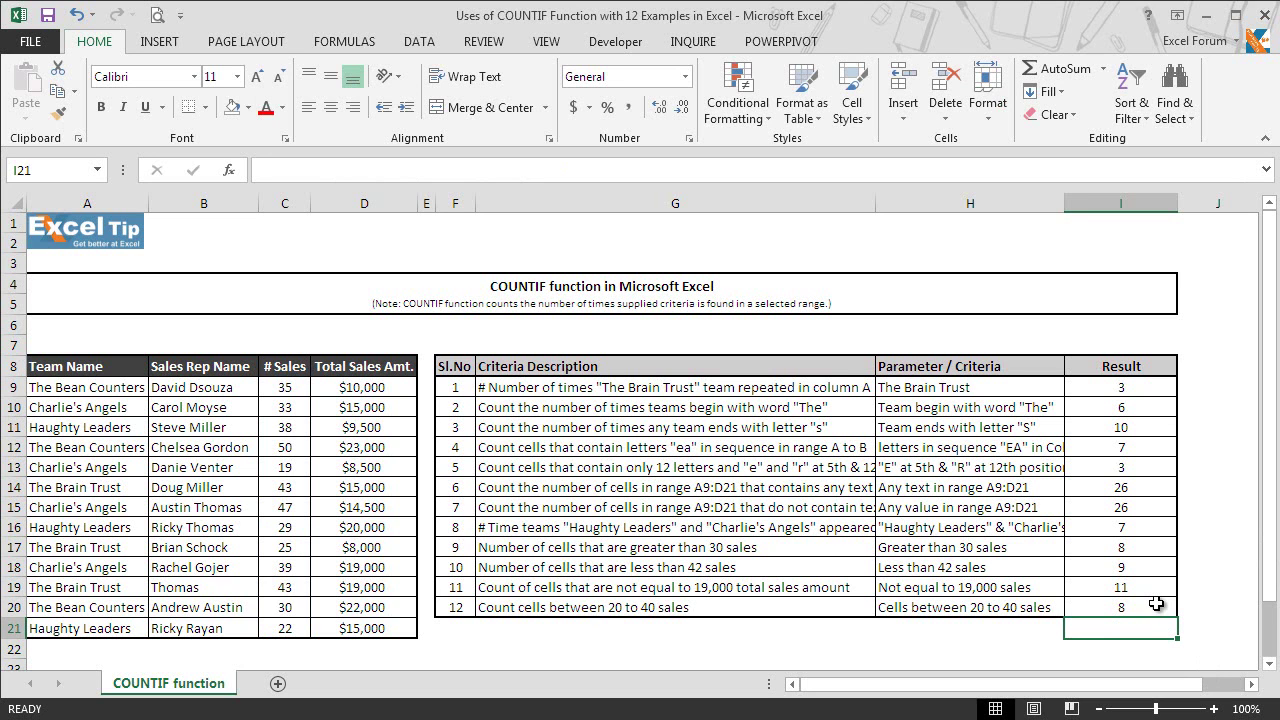
- Select the # Sales values between 20 and 40 in C9:C21 and compare them with the result in I20
click(293, 387)
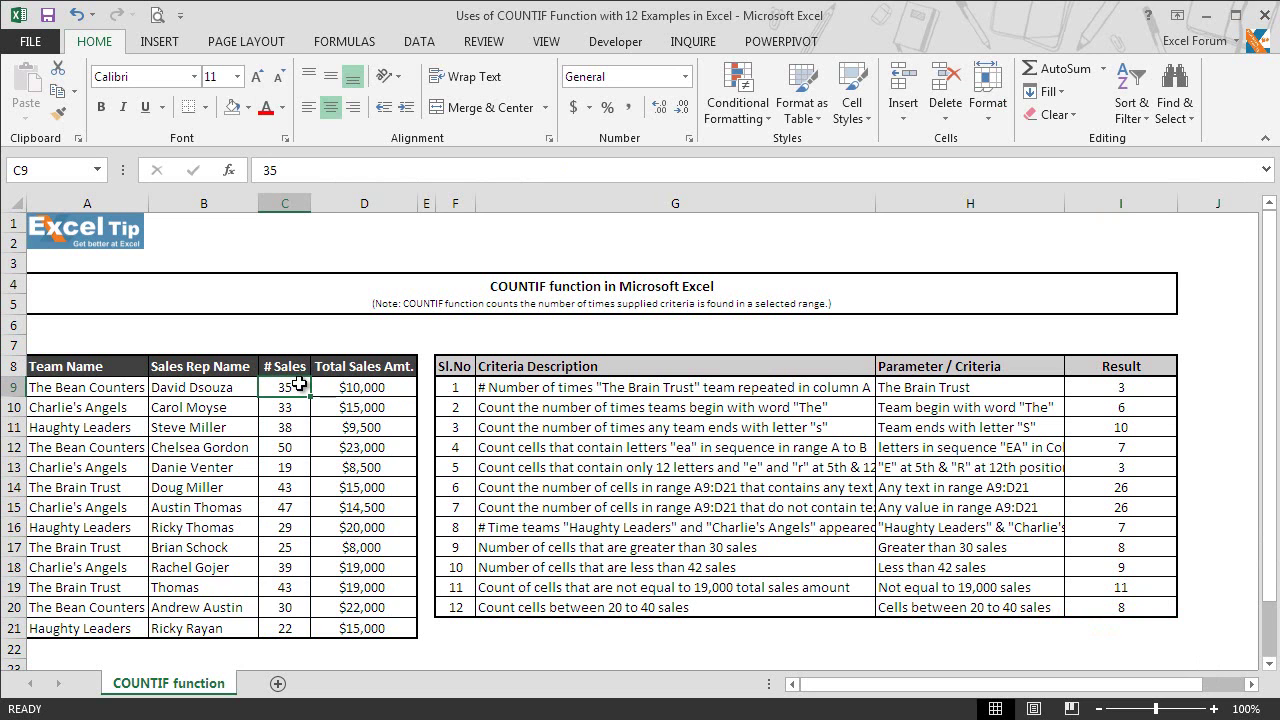
drag(293, 387, 289, 428)
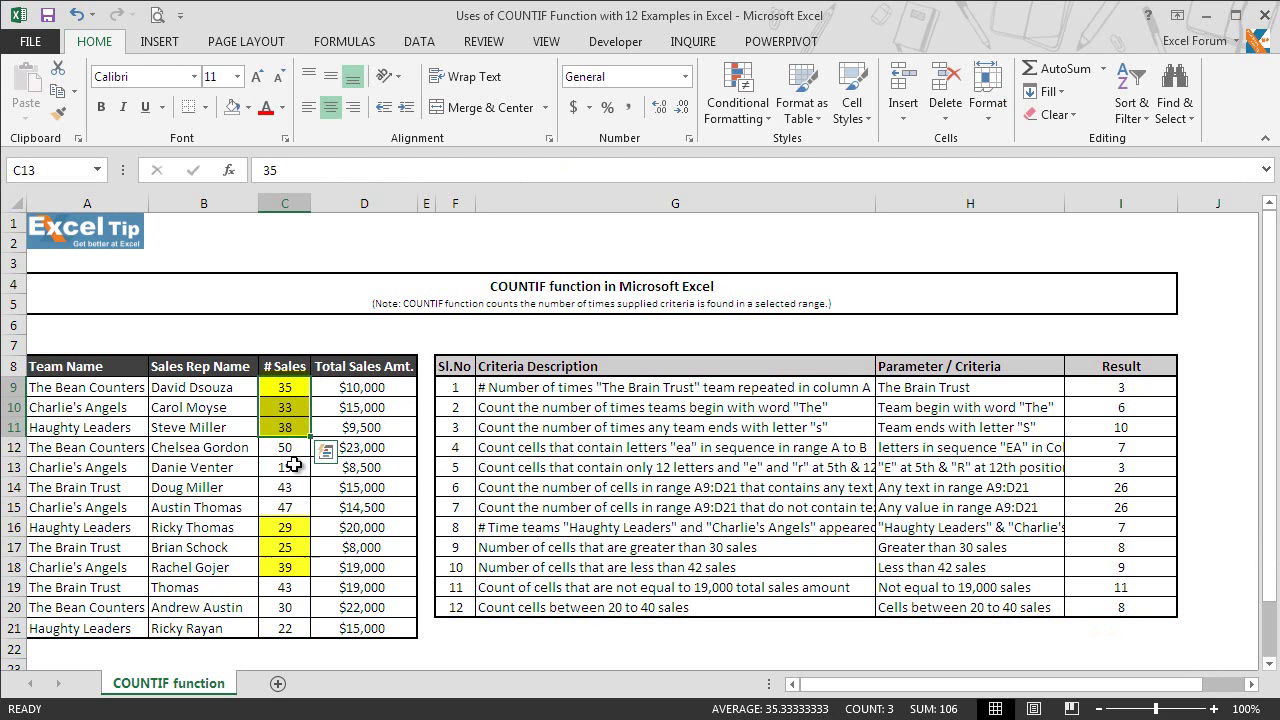
ctrl+click(290, 466)
ctrl+click(290, 527)
ctrl+click(290, 547)
ctrl+click(292, 567)
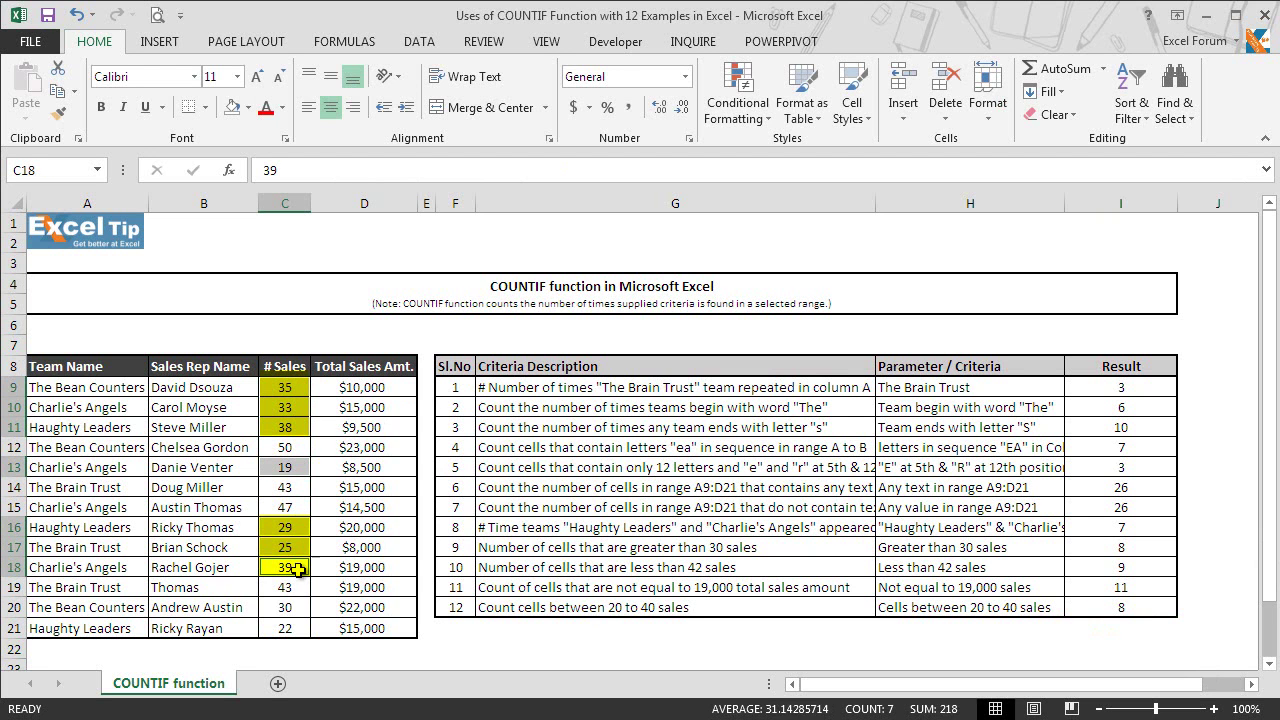
ctrl+click(295, 627)
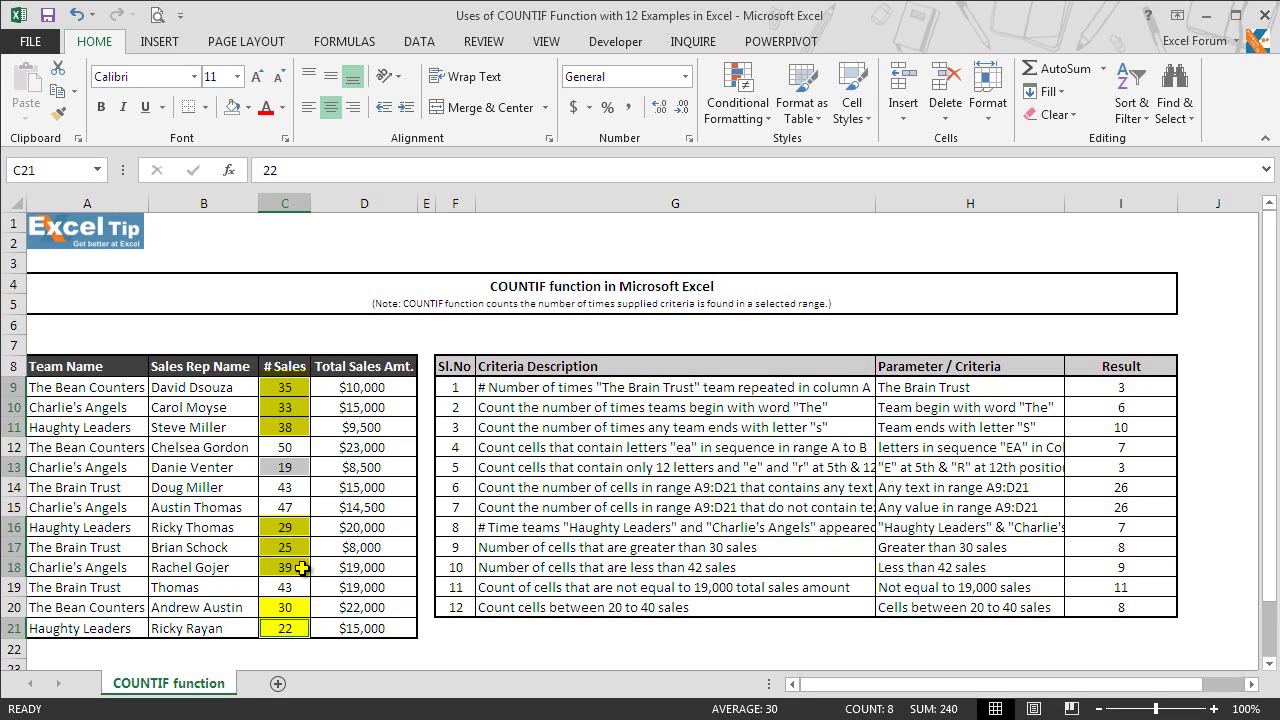
click(1118, 608)
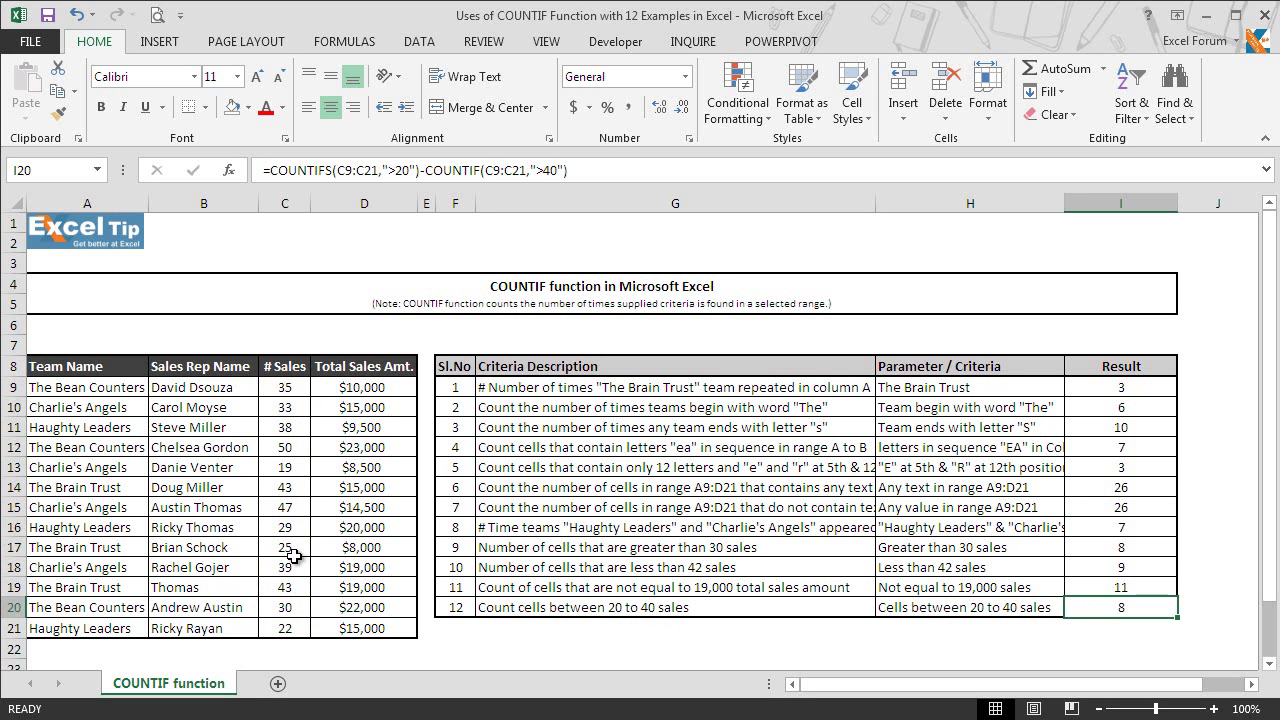
- Check the # Sales values outside the 20 to 40 range in C13, C12, C14:C15 and C19 against the formula in I20
click(302, 464)
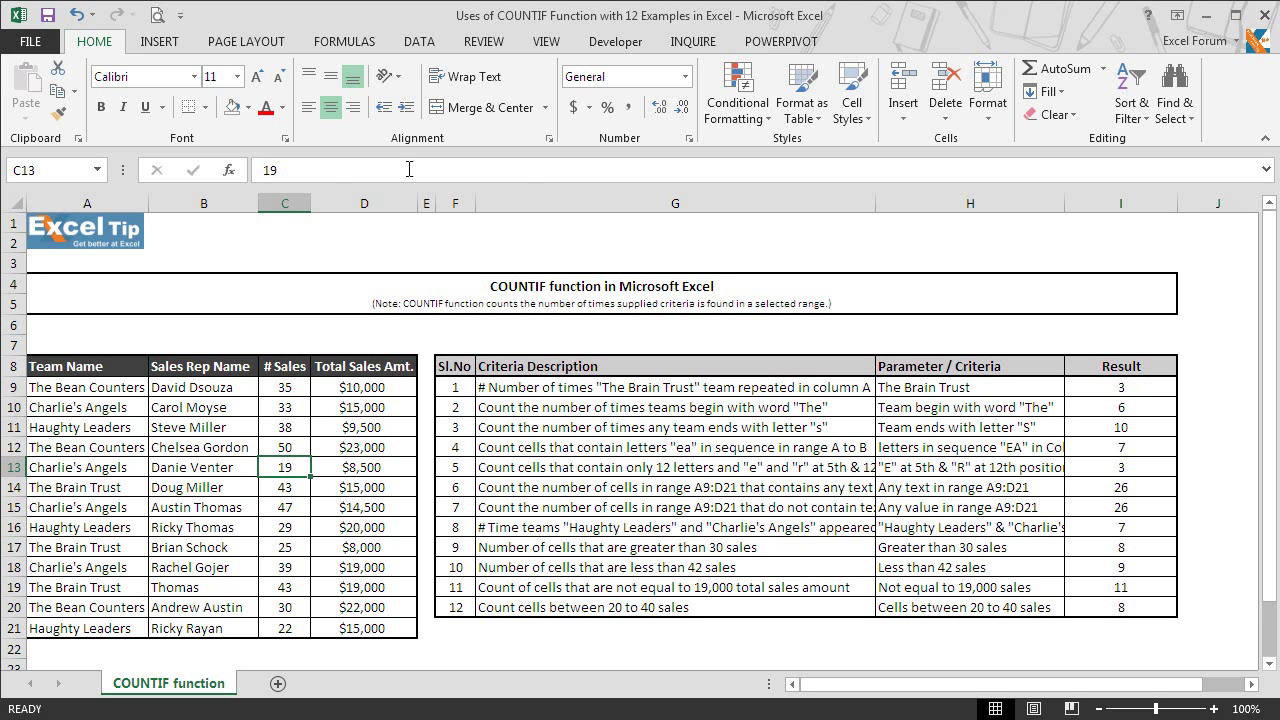
click(1098, 606)
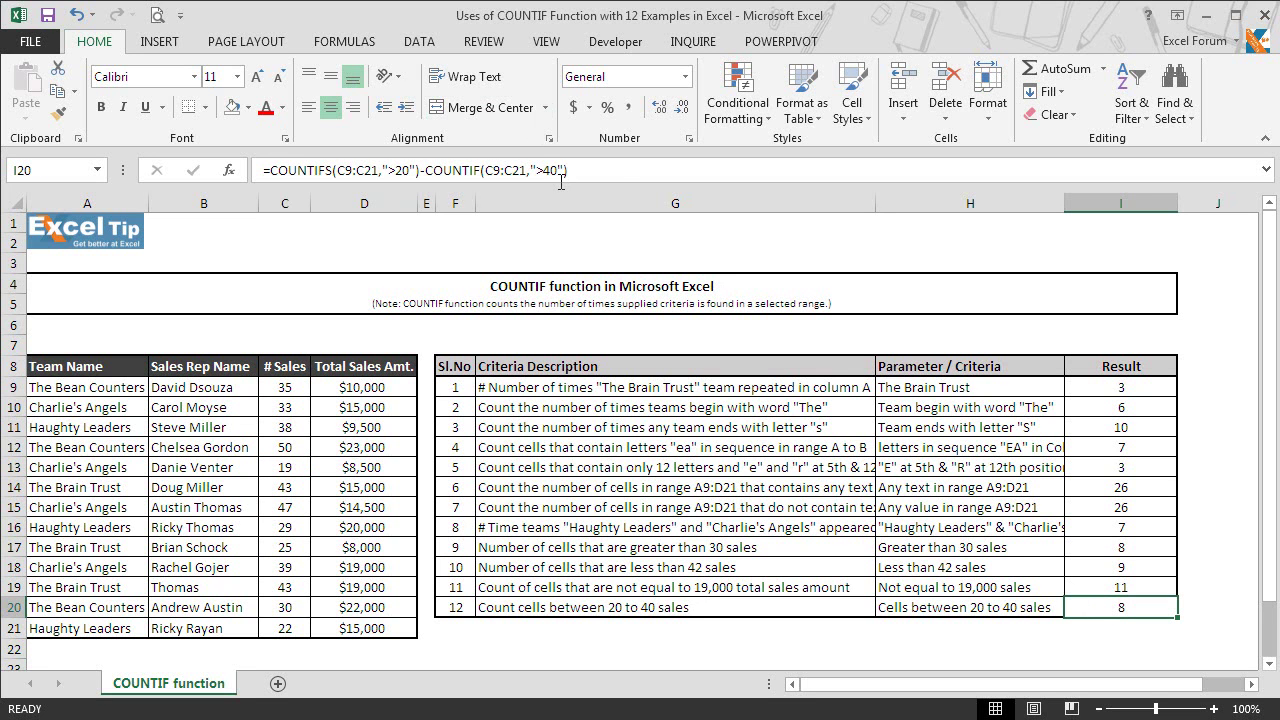
click(293, 446)
drag(297, 489, 297, 507)
ctrl+click(297, 586)
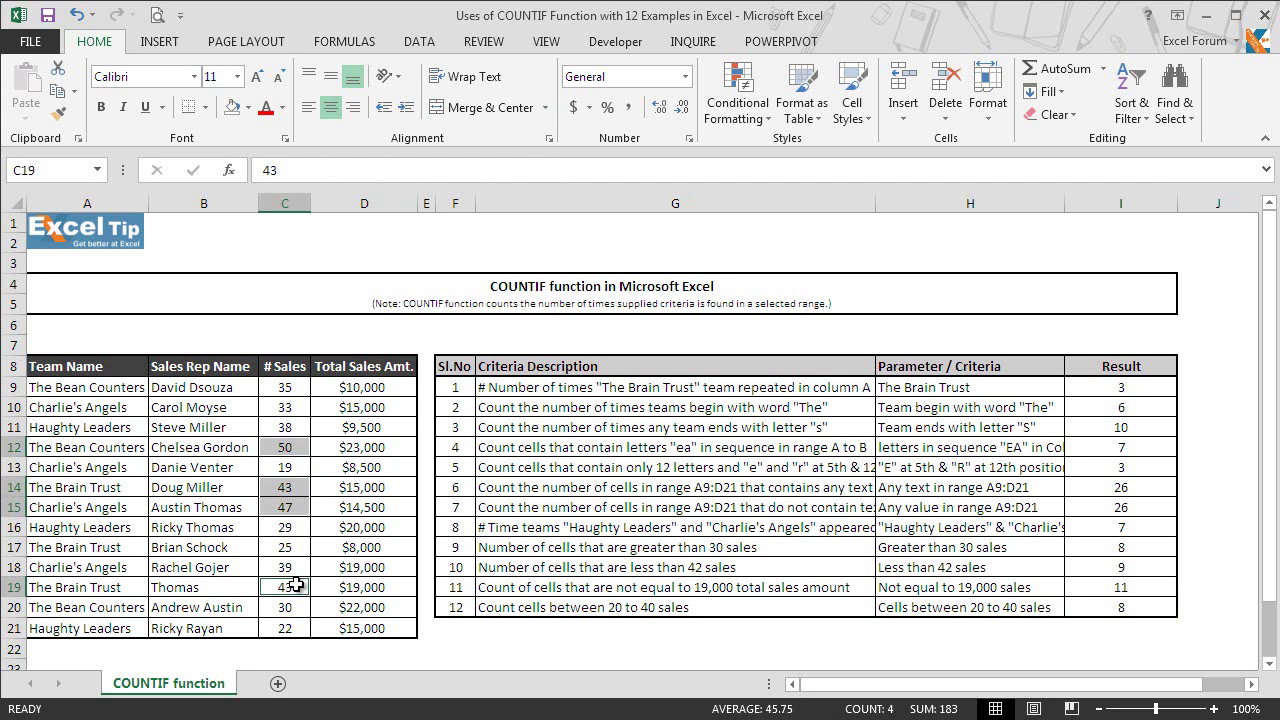
click(1147, 609)
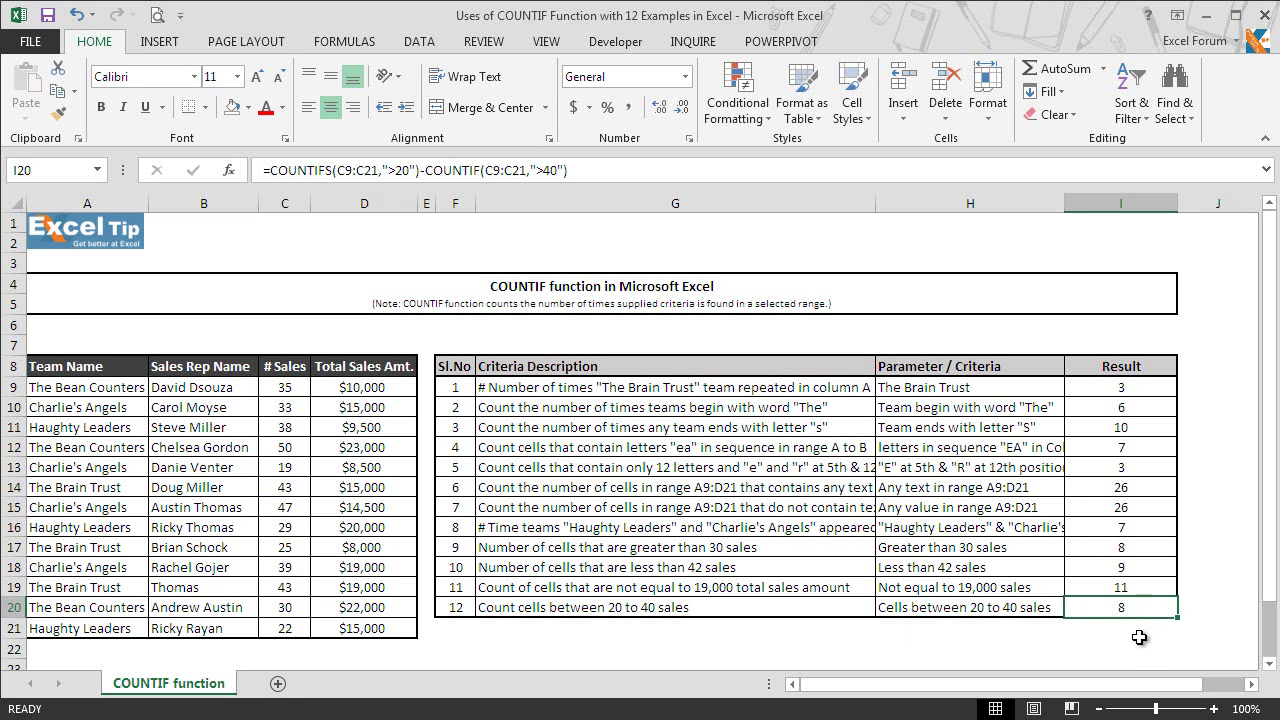
click(1140, 634)
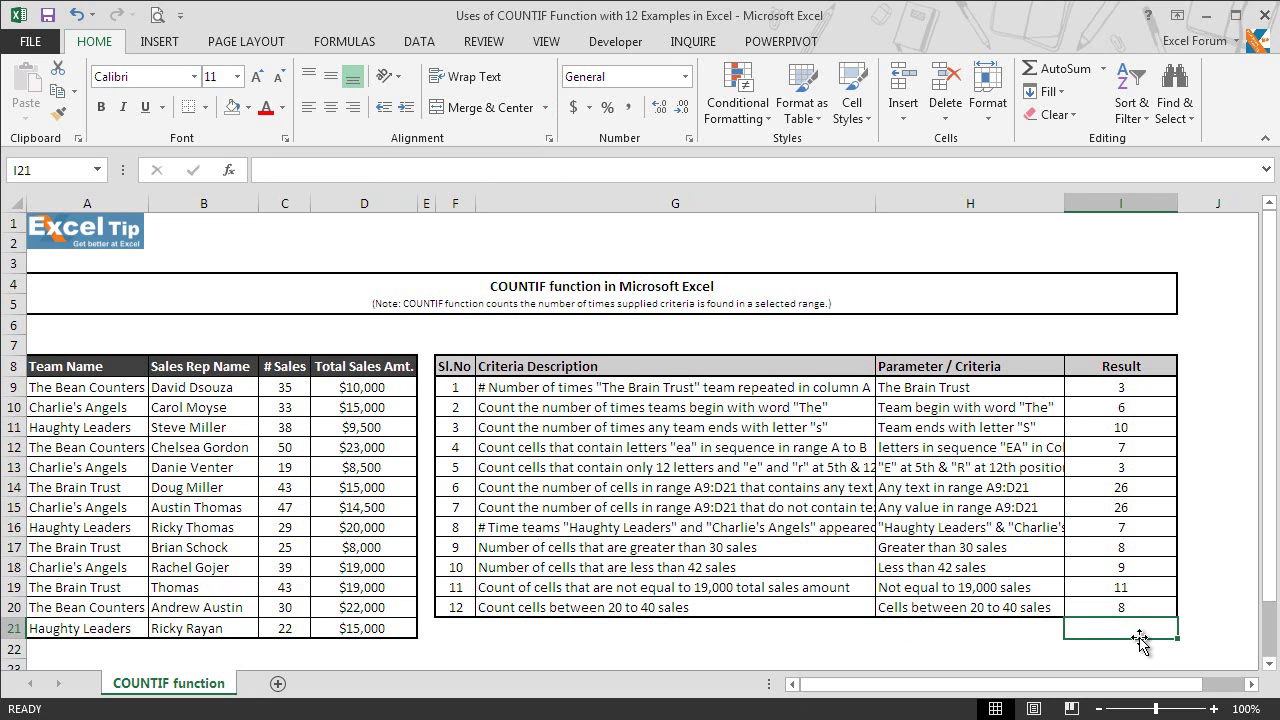